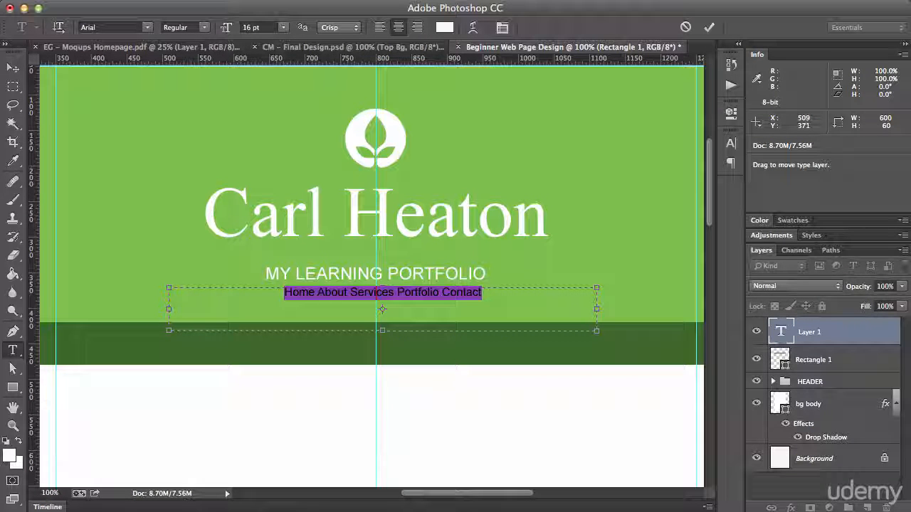
# Step: Justify all lines of the navigation text and position it centred within the dark green bar
pyautogui.click(390, 1)
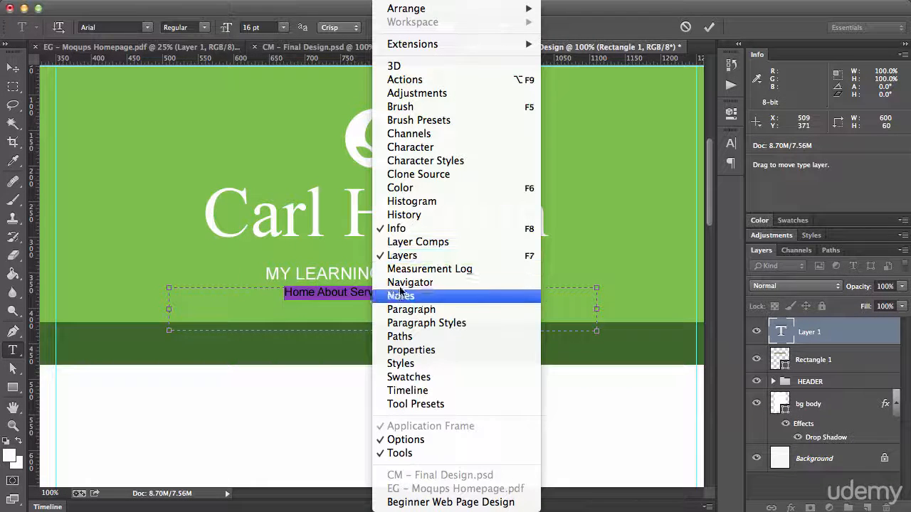
pyautogui.click(410, 310)
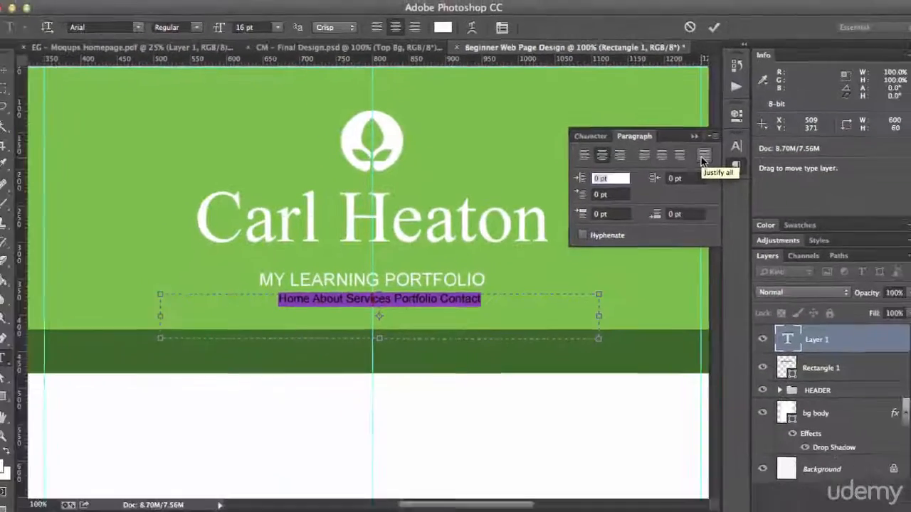
pyautogui.click(702, 156)
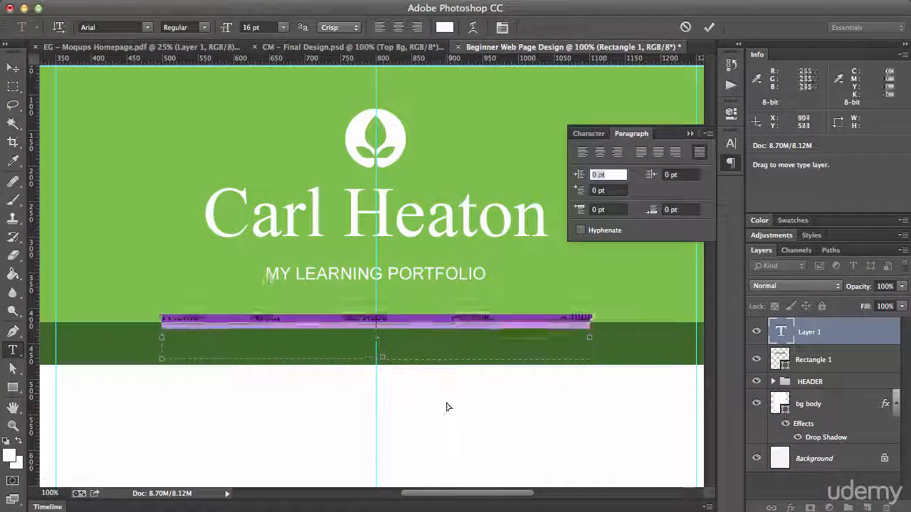
pyautogui.moveTo(447, 406); pyautogui.dragTo(445, 426)
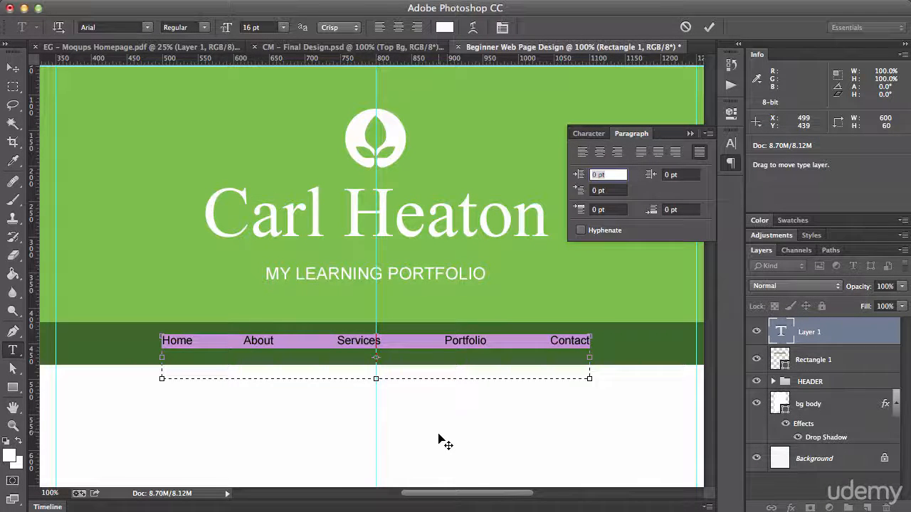
pyautogui.moveTo(439, 436); pyautogui.dragTo(439, 438)
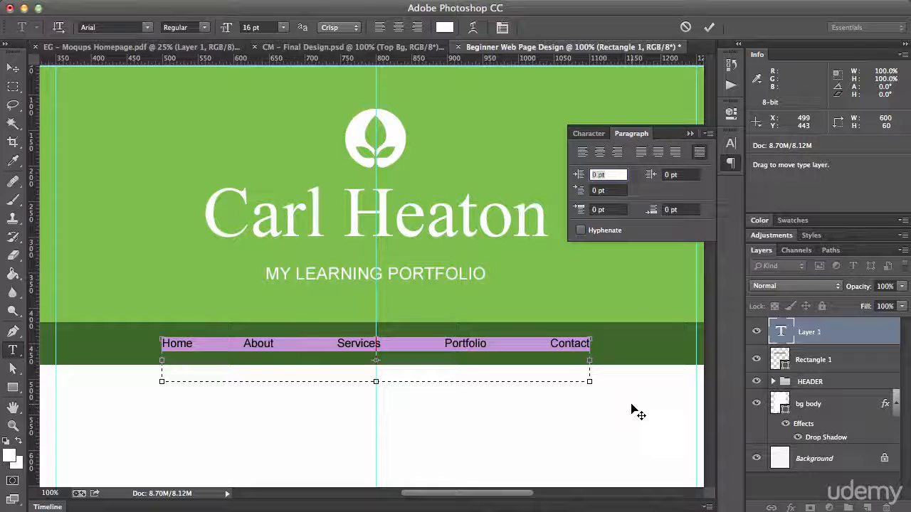
pyautogui.press('super+Return')
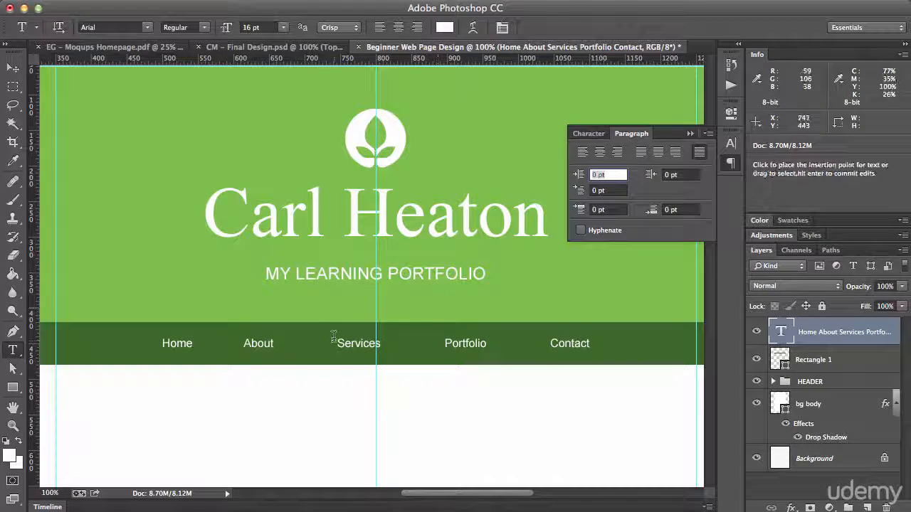
# Step: Nudge the navigation text layer down to fine-tune its vertical placement in the dark green bar
pyautogui.press('super+equal')
pyautogui.press('super+equal')
pyautogui.press('super+equal')
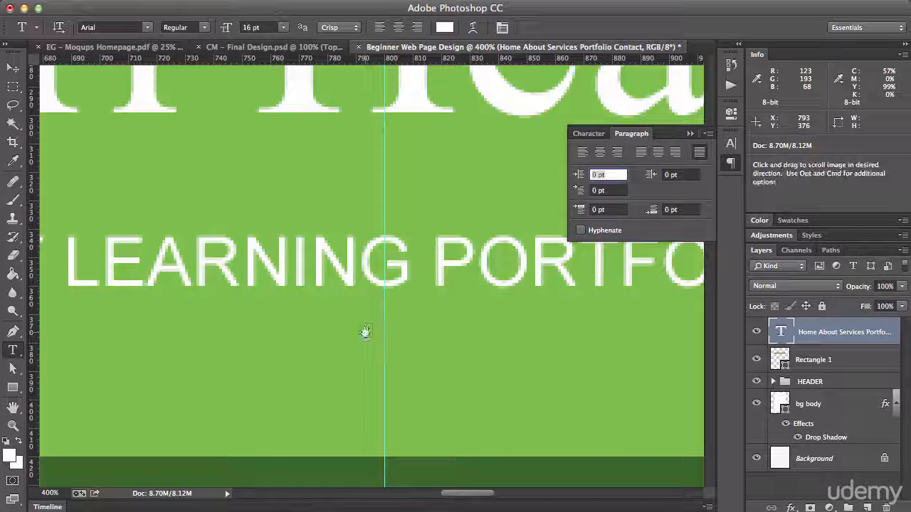
pyautogui.moveTo(362, 331); pyautogui.dragTo(434, 158)
pyautogui.press('v')
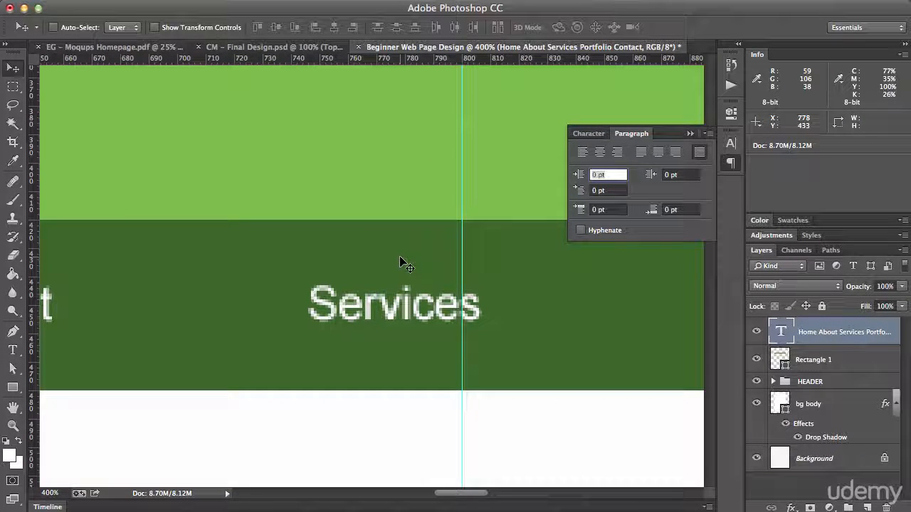
pyautogui.press('Down')
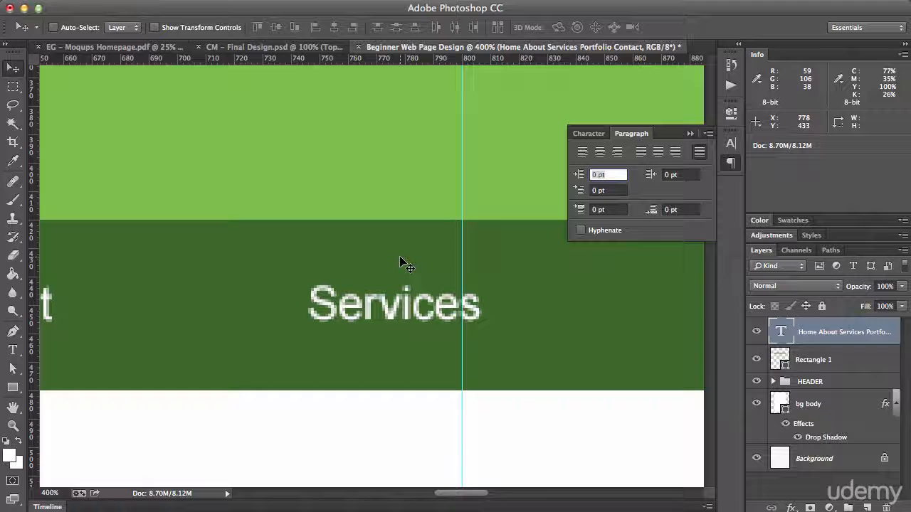
pyautogui.press('super+minus')
pyautogui.press('super+minus')
pyautogui.press('super+minus')
pyautogui.press('super+minus')
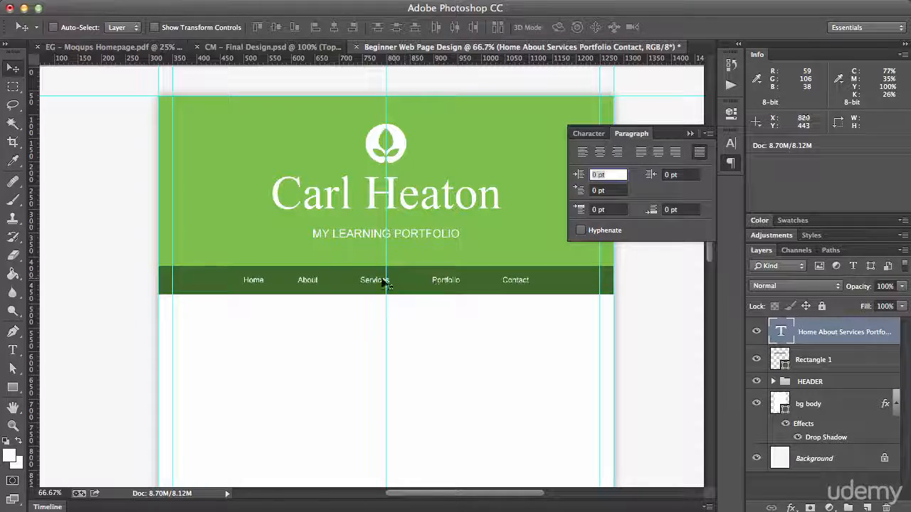
pyautogui.press('super+plus')
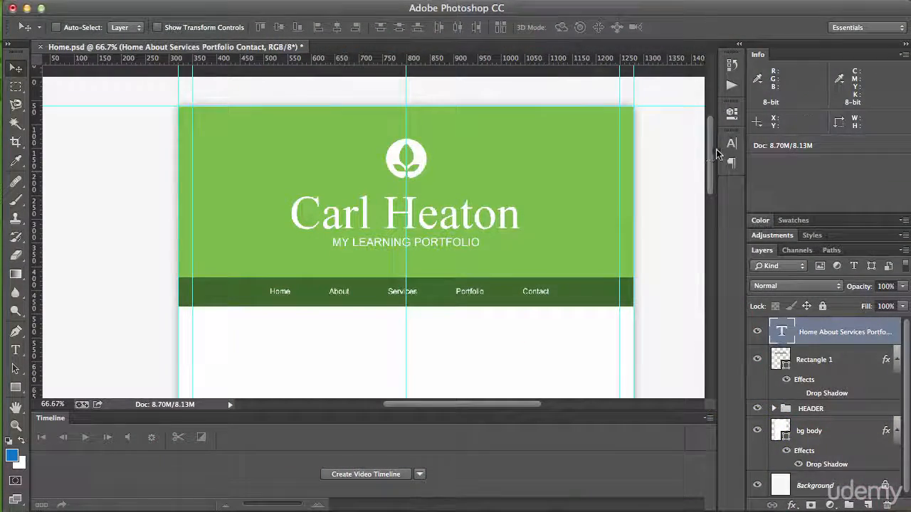
# Step: Embed banner-home.jpg from the desktop's Beginners Website Images folder and align it across the page directly below the navigation bar
pyautogui.moveTo(711, 152); pyautogui.dragTo(710, 183)
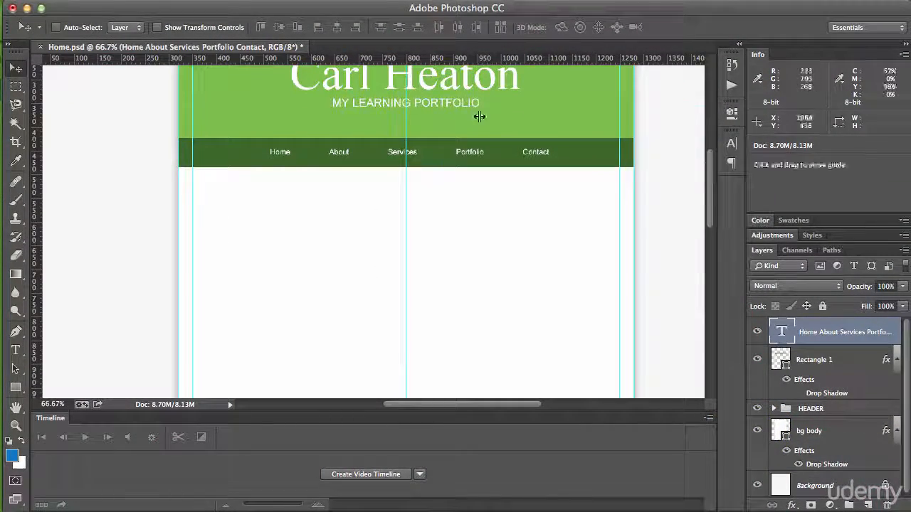
pyautogui.click(74, 1)
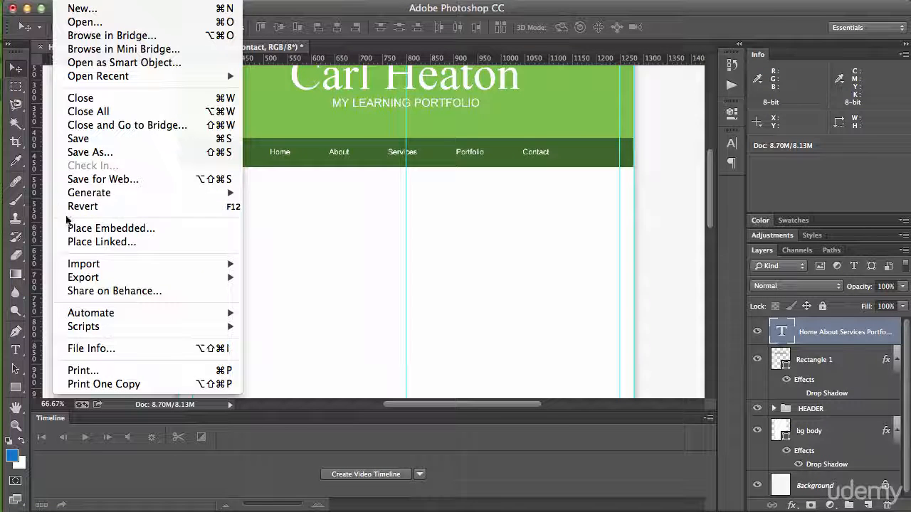
pyautogui.click(104, 230)
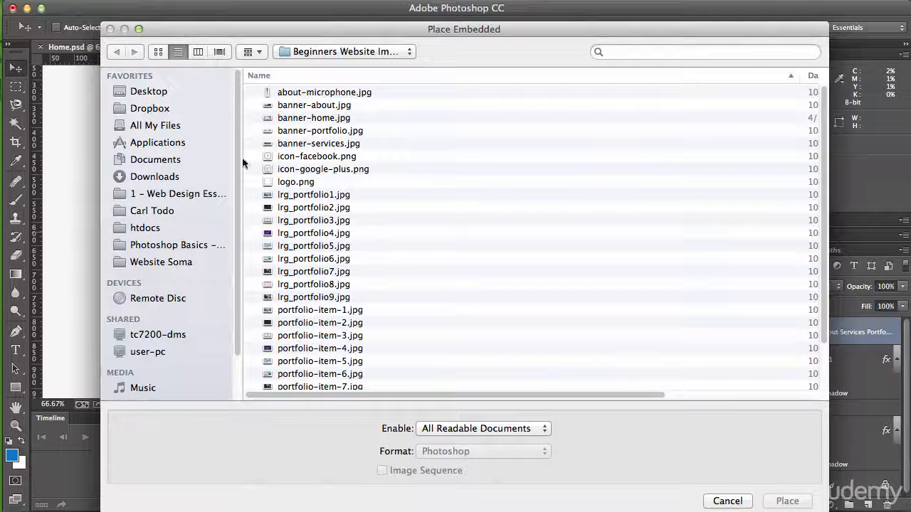
pyautogui.click(158, 95)
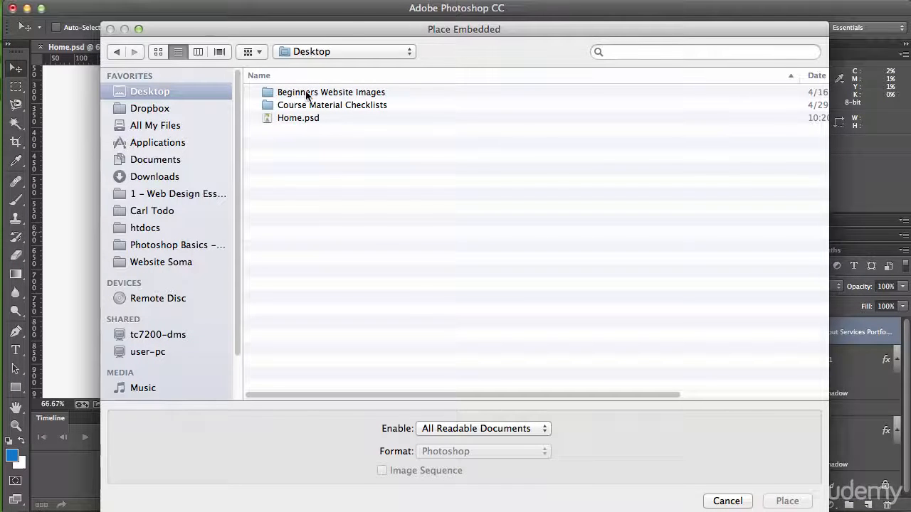
pyautogui.doubleClick(335, 95)
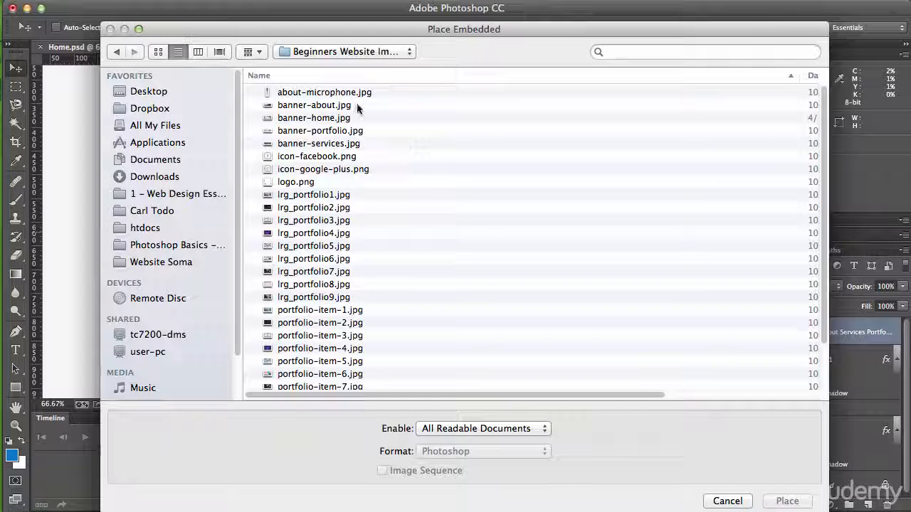
pyautogui.click(317, 118)
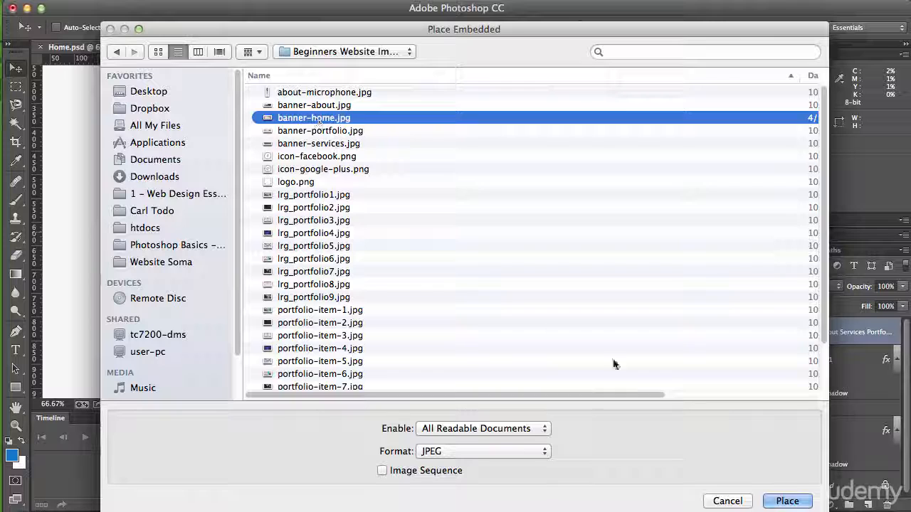
pyautogui.click(787, 502)
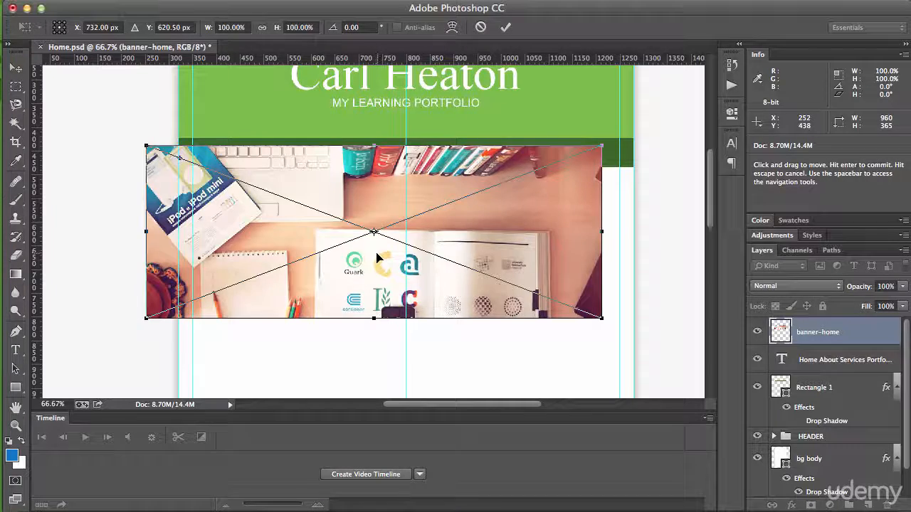
pyautogui.moveTo(378, 257); pyautogui.dragTo(409, 278)
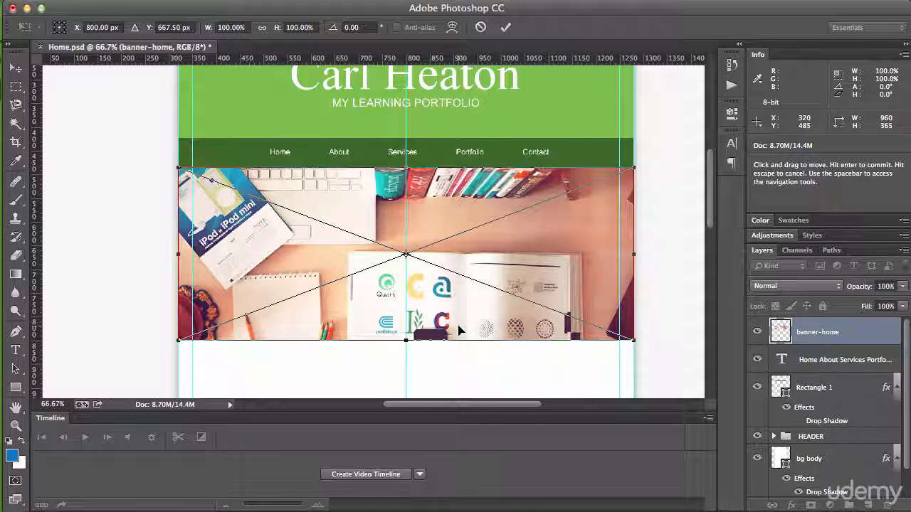
pyautogui.press('super+Return')
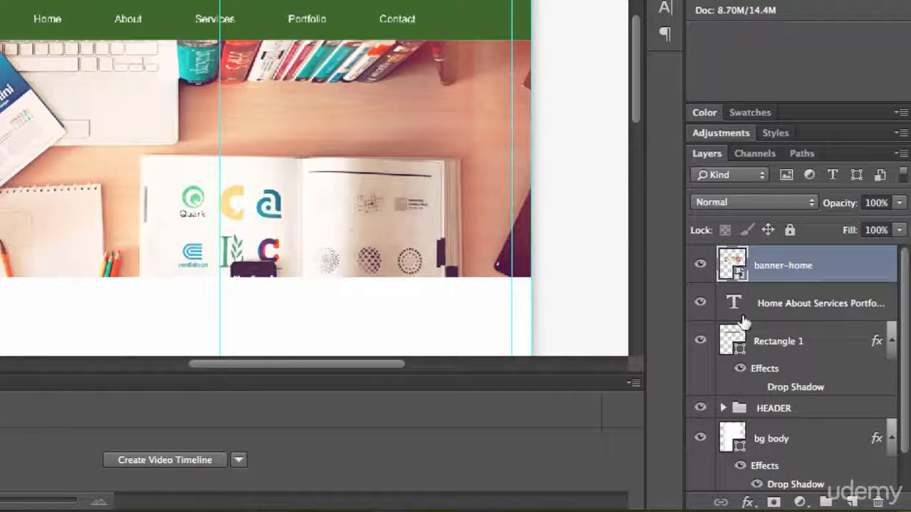
# Step: Group the navigation text layer with the Rectangle 1 layer and name the group Nav
pyautogui.click(785, 307)
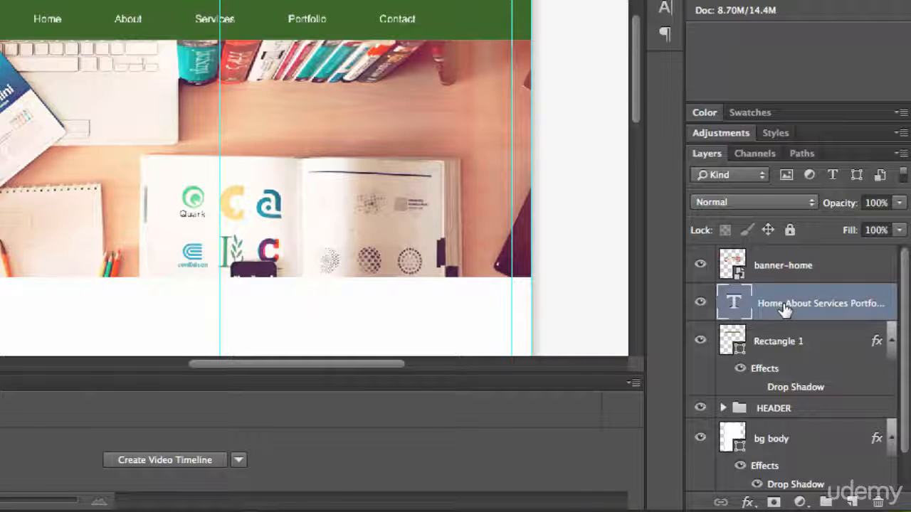
pyautogui.keyDown('shift'); pyautogui.click(790, 344); pyautogui.keyUp('shift')
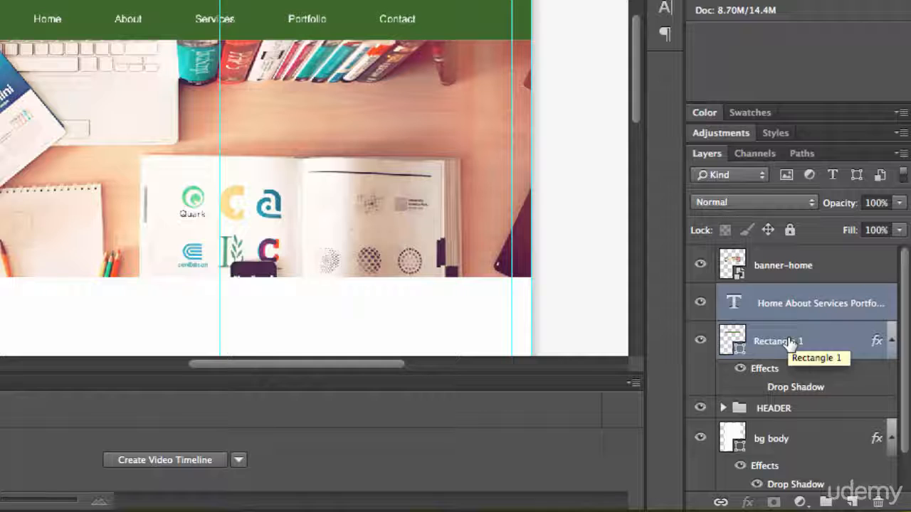
pyautogui.press('super+g')
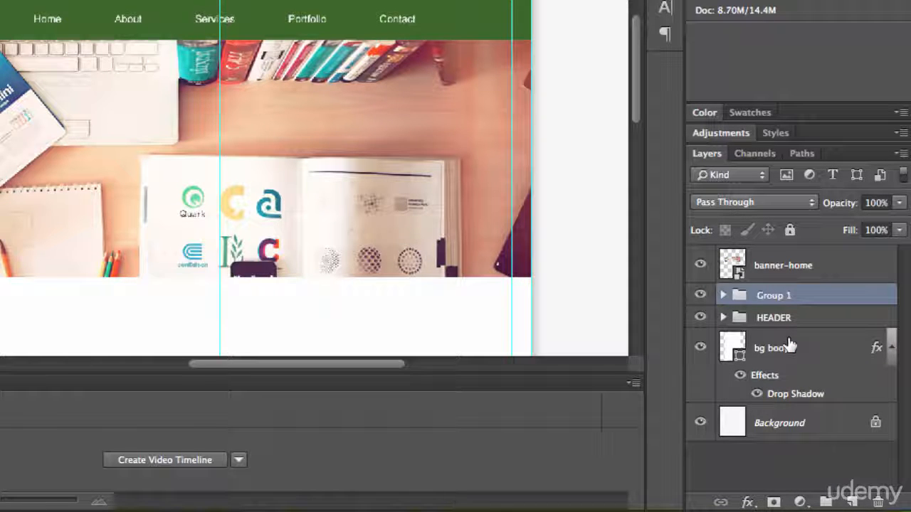
pyautogui.doubleClick(787, 296)
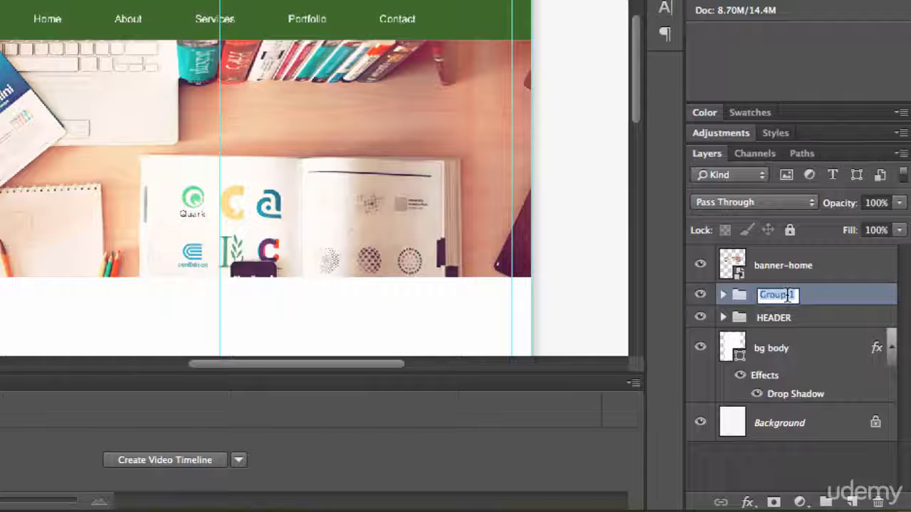
pyautogui.write('Nav')
pyautogui.press('Return')
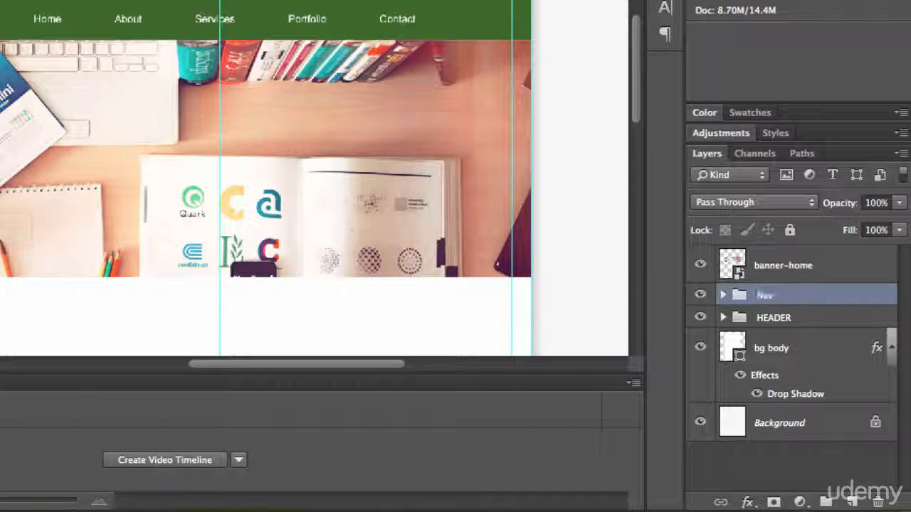
# Step: Rename the Rectangle 1 layer inside the Nav group as Nav
pyautogui.click(723, 295)
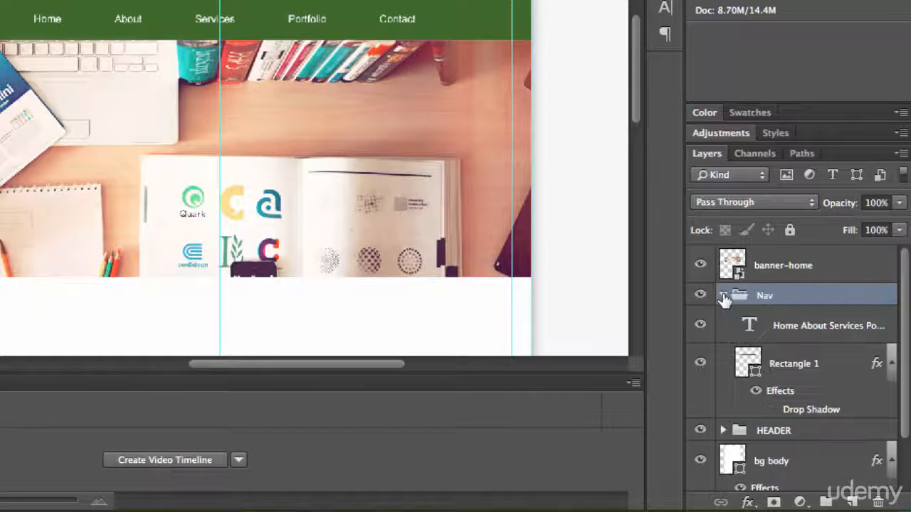
pyautogui.click(791, 364)
pyautogui.doubleClick(794, 364)
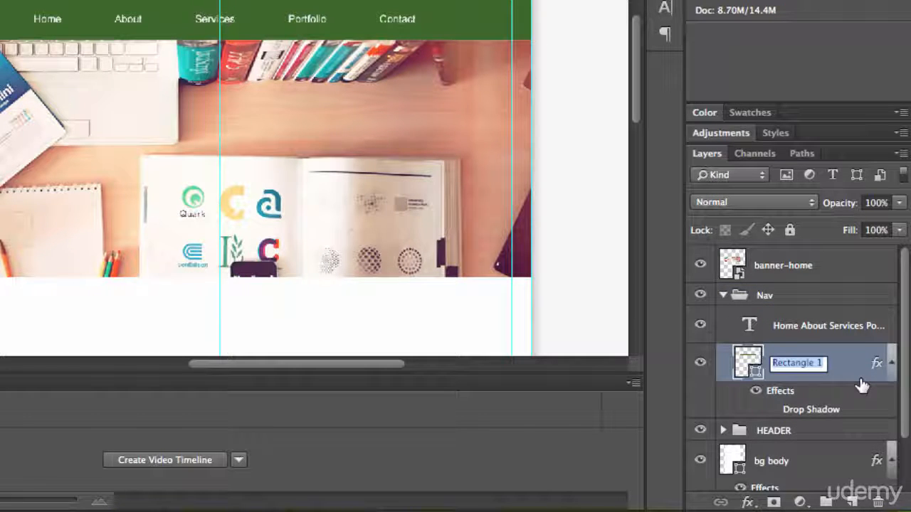
pyautogui.write('Nav')
pyautogui.press('Return')
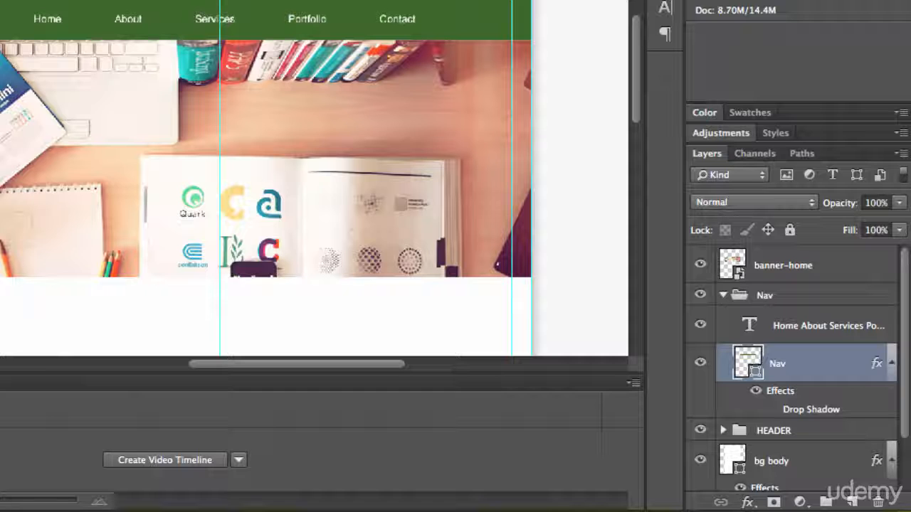
# Step: Collapse the Nav group, move it into the HEADER group, and select the banner-home layer
pyautogui.click(723, 295)
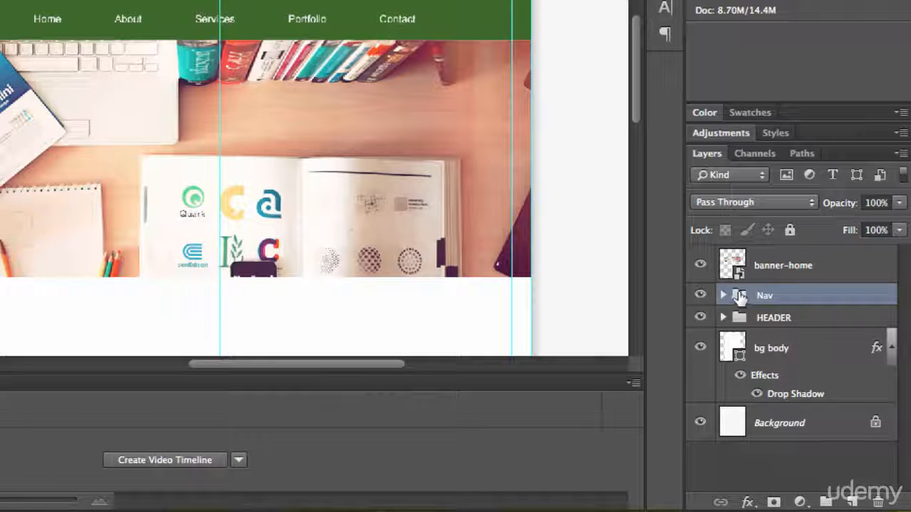
pyautogui.moveTo(738, 297); pyautogui.dragTo(742, 322)
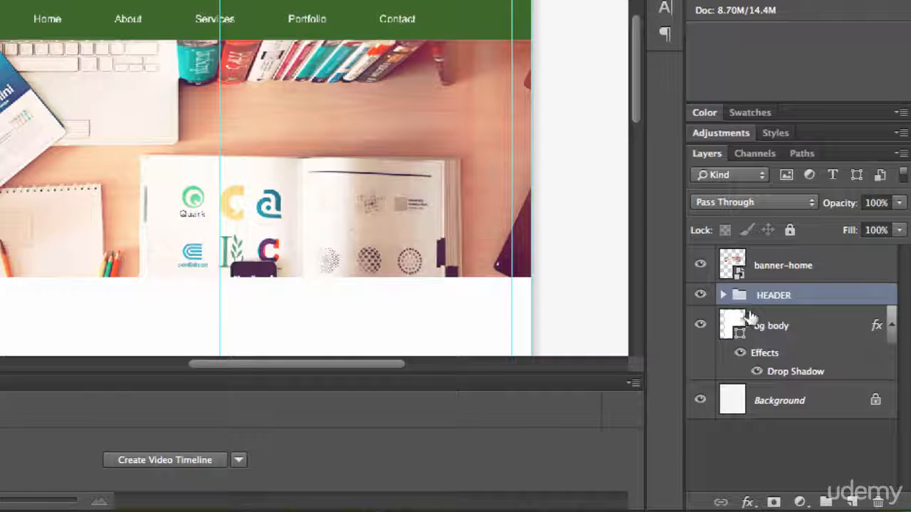
pyautogui.click(768, 269)
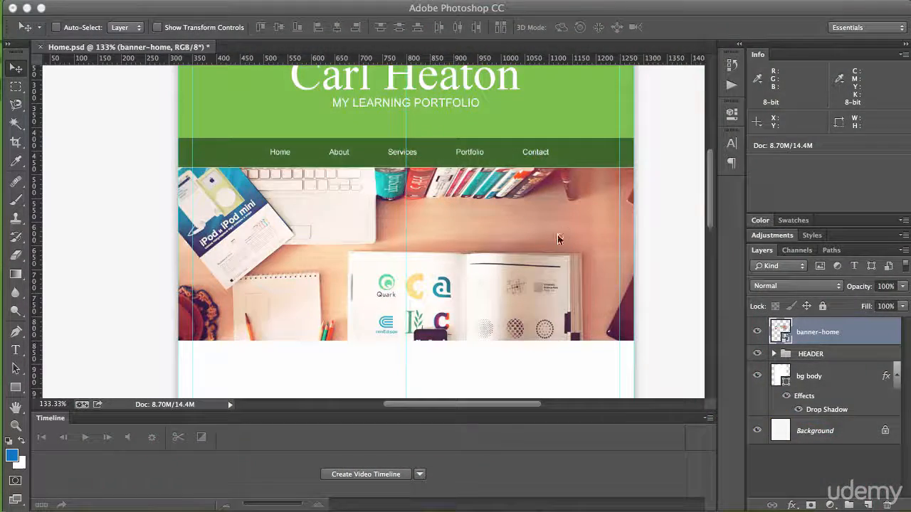
# Step: Set the Type tool's font to Times New Roman for the text below the banner
pyautogui.moveTo(711, 170); pyautogui.dragTo(709, 207)
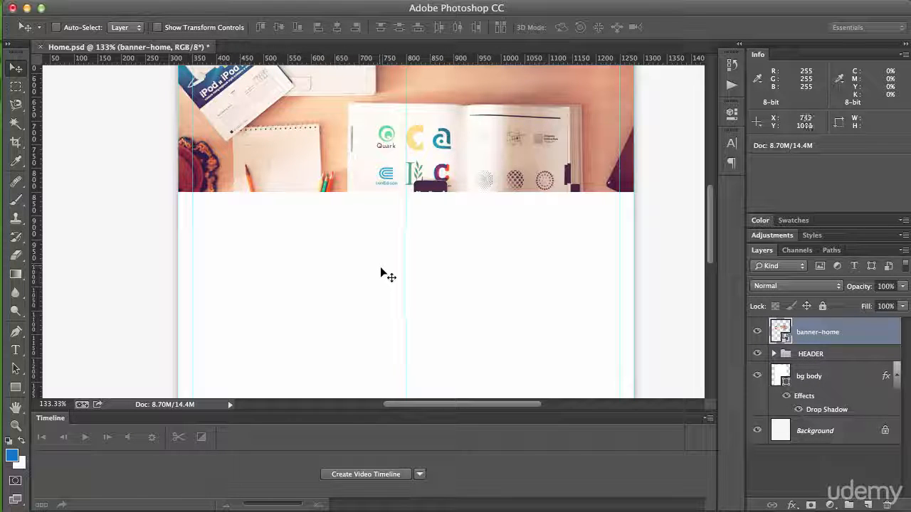
pyautogui.press('t')
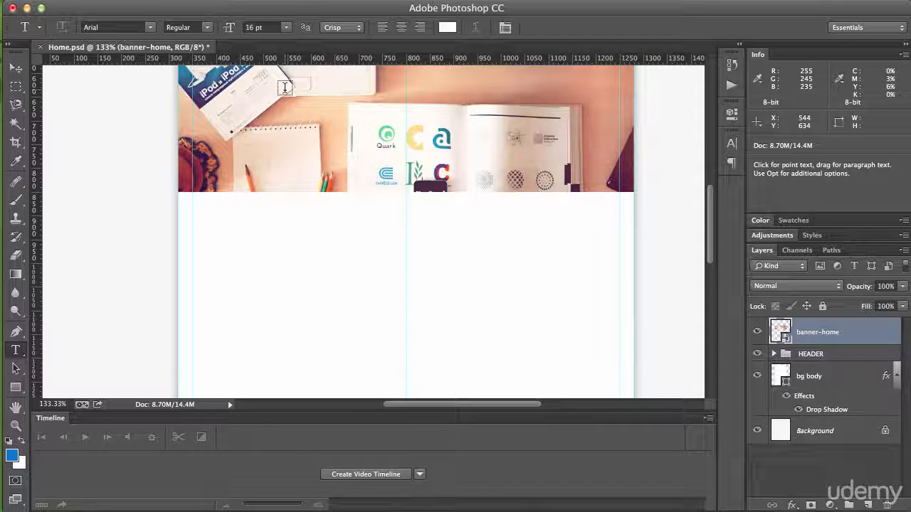
pyautogui.click(96, 27)
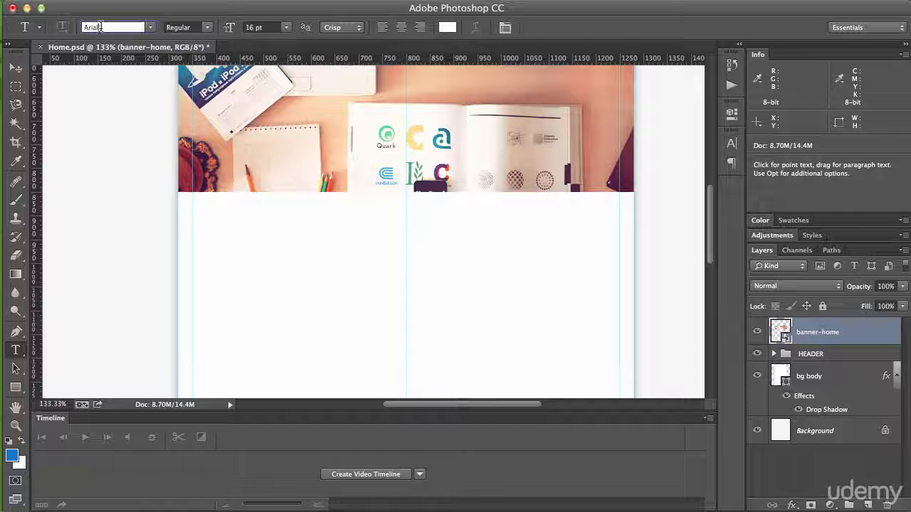
pyautogui.write('T')
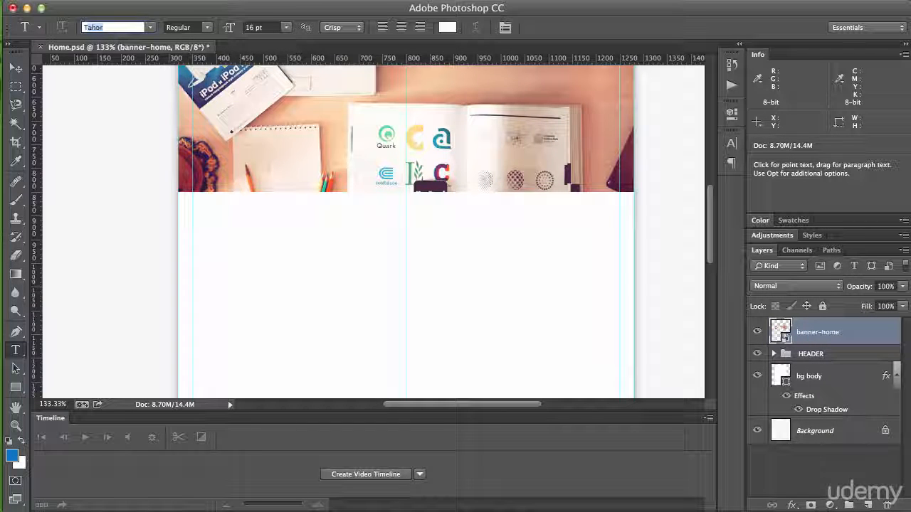
pyautogui.write('imes')
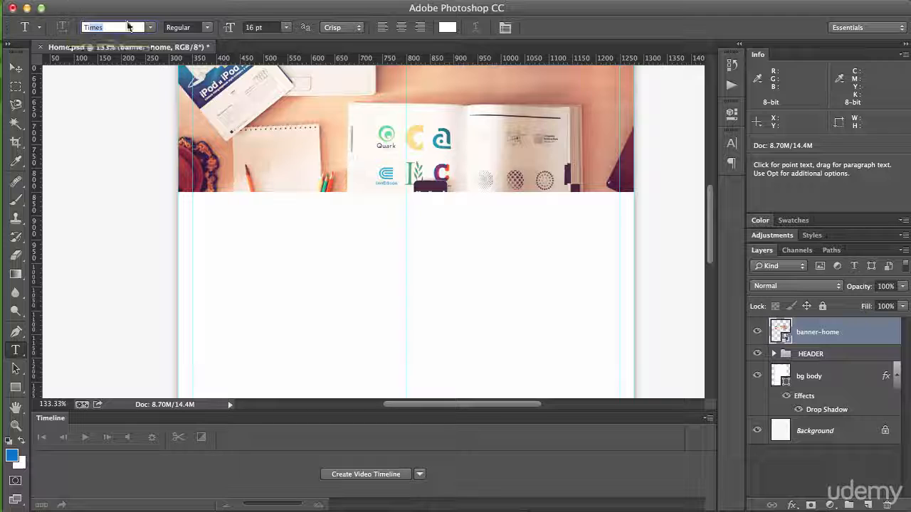
pyautogui.click(150, 27)
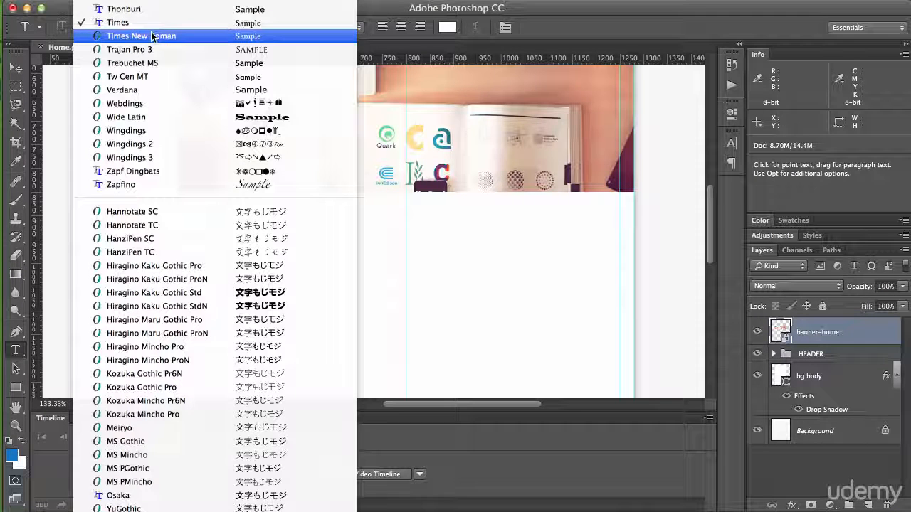
pyautogui.click(150, 35)
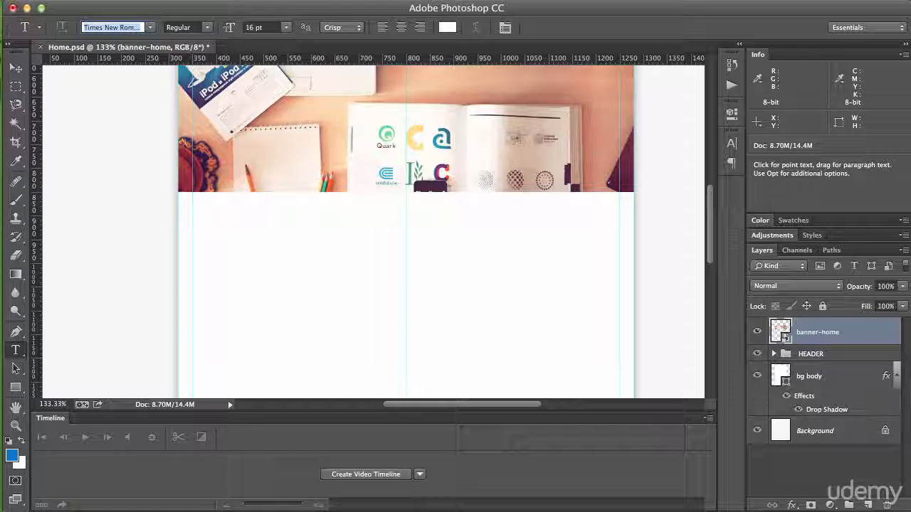
# Step: Set the text colour to the dark green 3b6a26
pyautogui.click(447, 27)
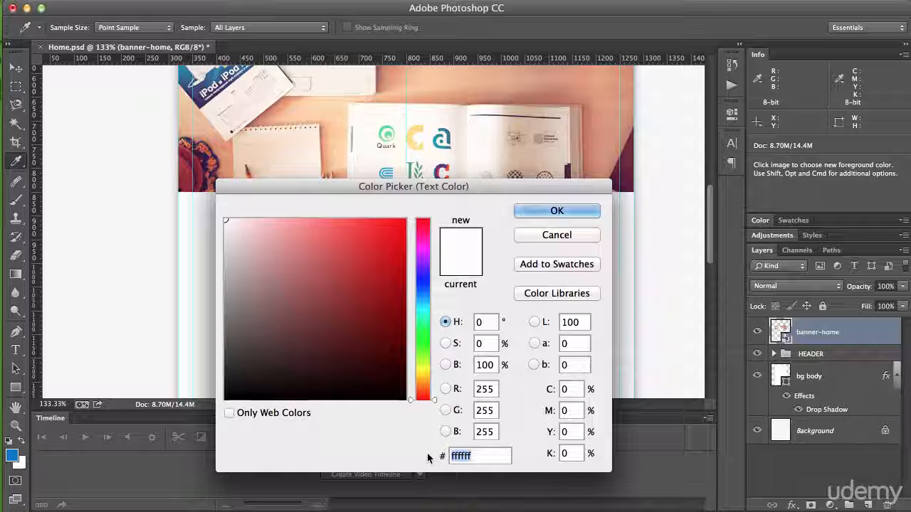
pyautogui.write('3b')
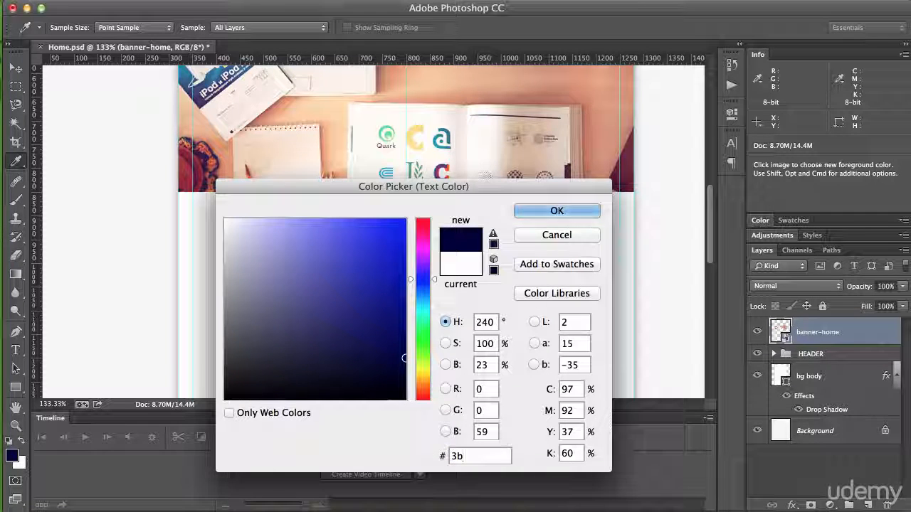
pyautogui.write('6a')
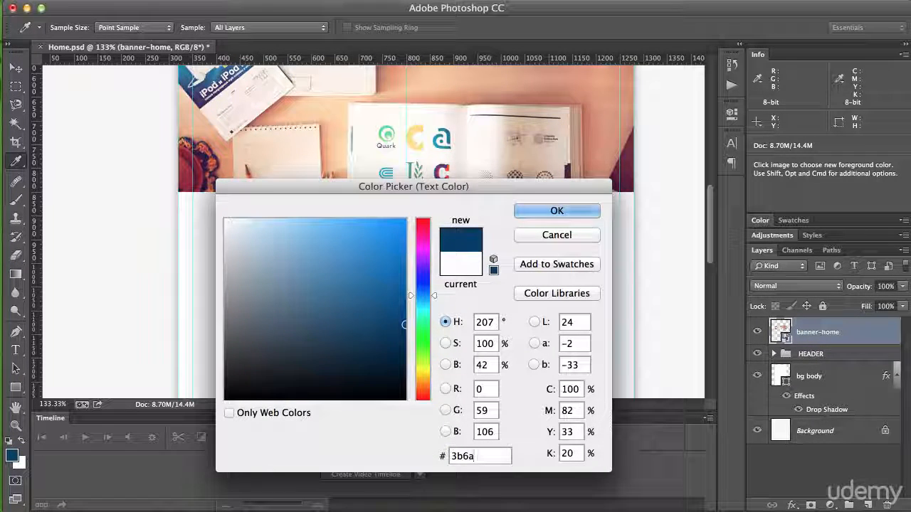
pyautogui.write('26')
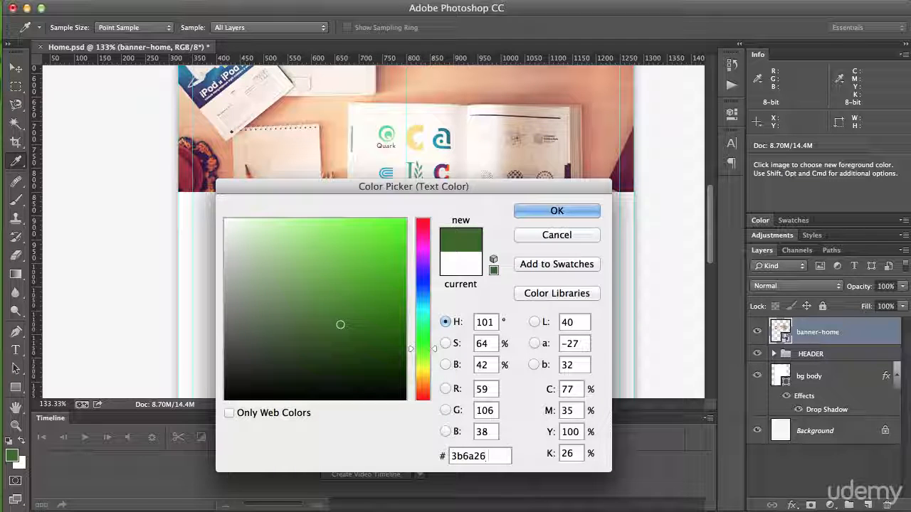
pyautogui.click(557, 211)
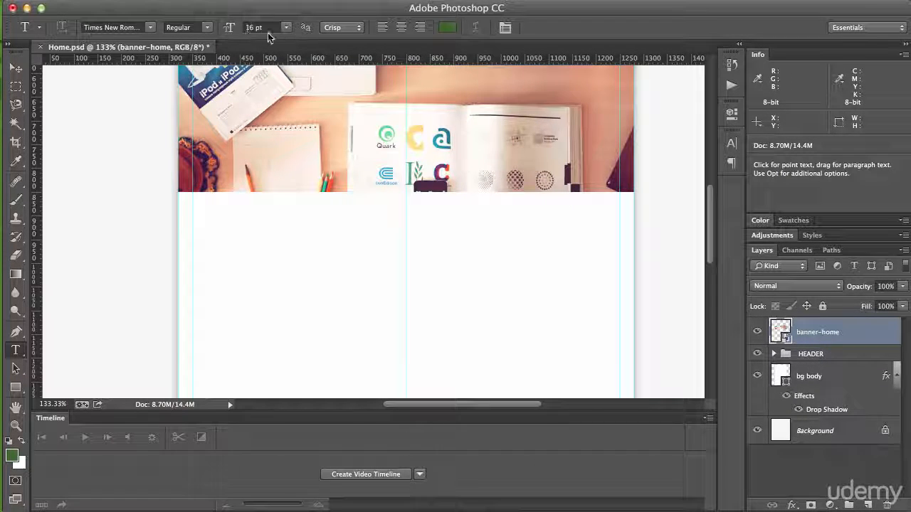
# Step: Set the text size to 36 pt and the text alignment to centred
pyautogui.click(288, 28)
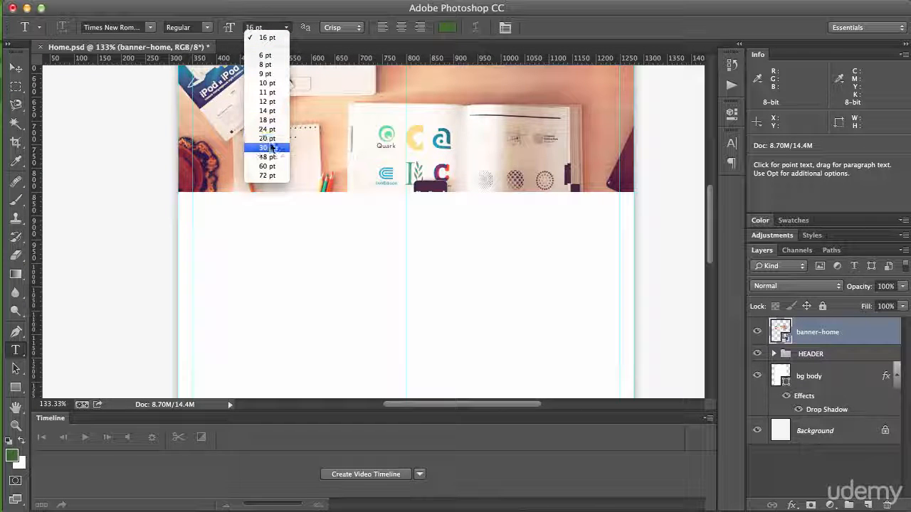
pyautogui.click(271, 148)
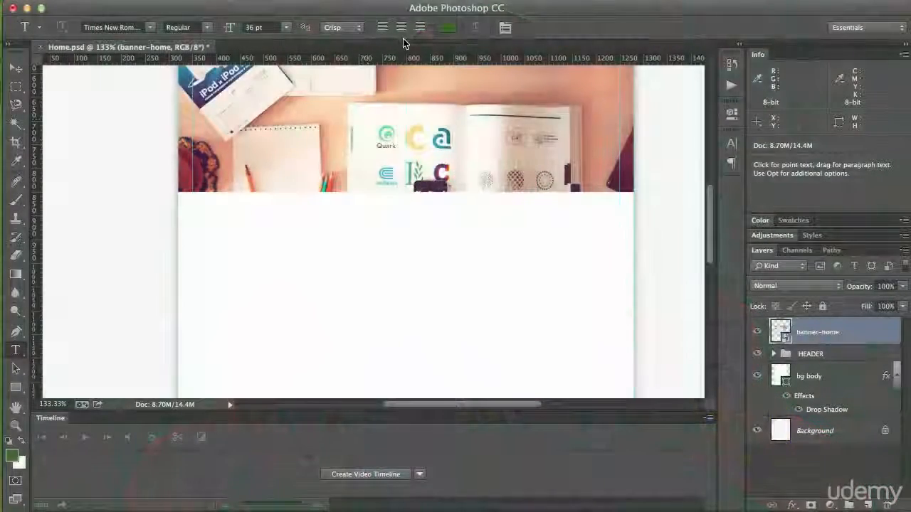
pyautogui.click(400, 33)
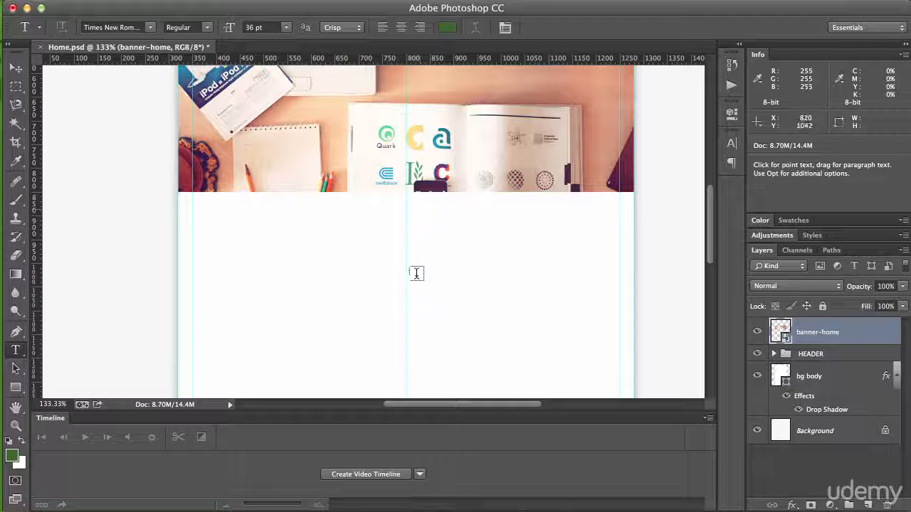
pyautogui.click(404, 29)
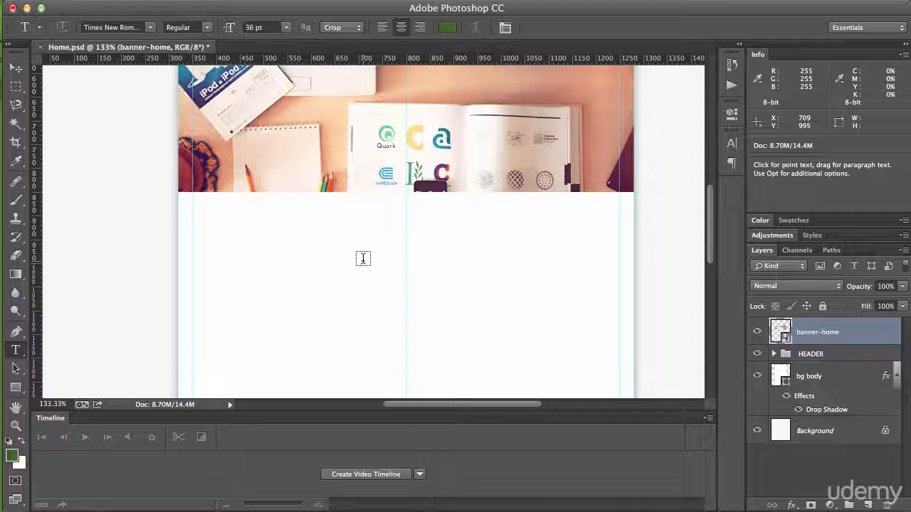
# Step: Add the point text "i am learning web design" in the white area below the banner
pyautogui.click(364, 257)
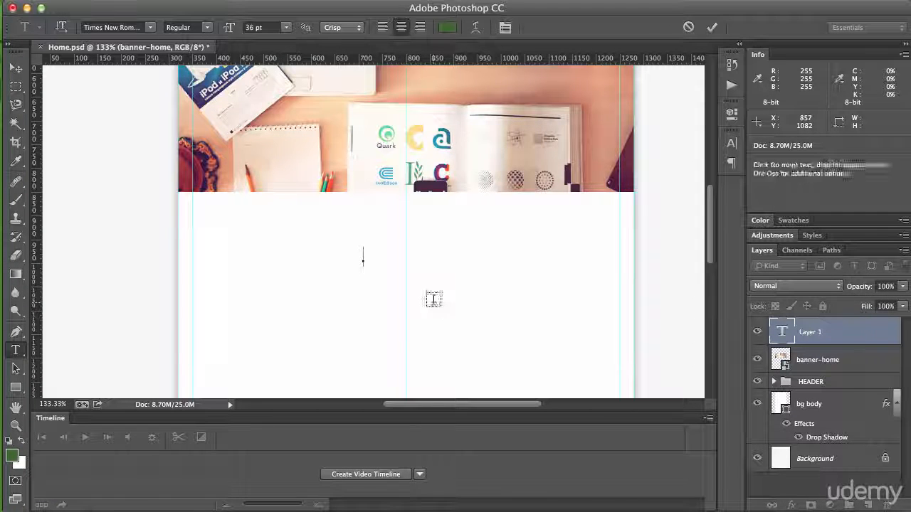
pyautogui.write('i am')
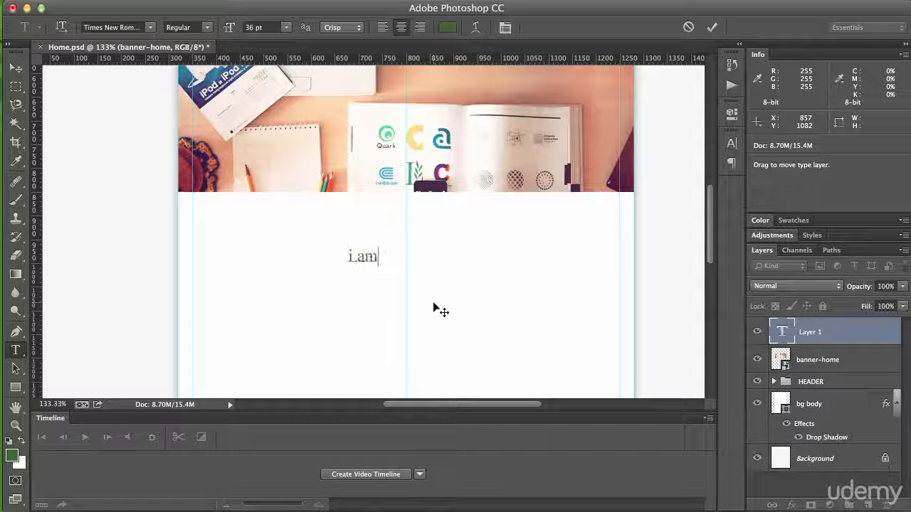
pyautogui.write(' learning web design')
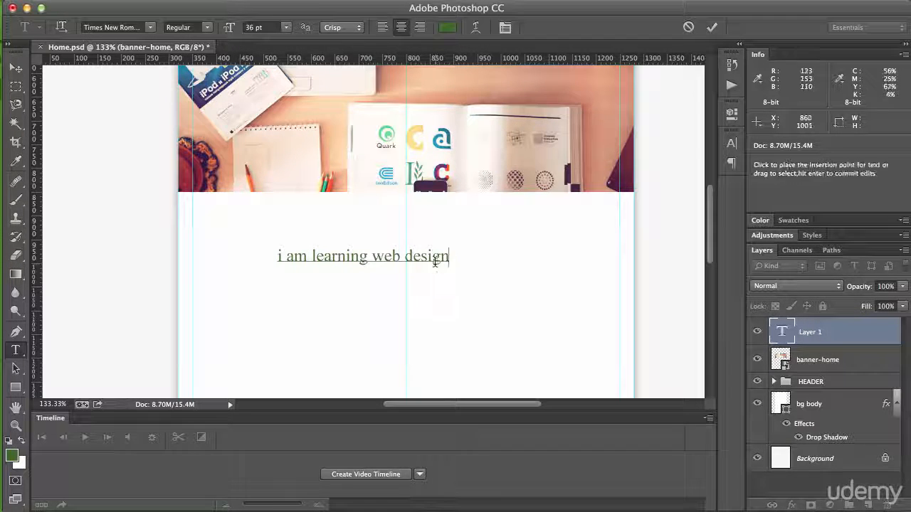
# Step: Try Faux Bold on the whole heading text, remove it, and apply All Caps instead
pyautogui.tripleClick(322, 257)
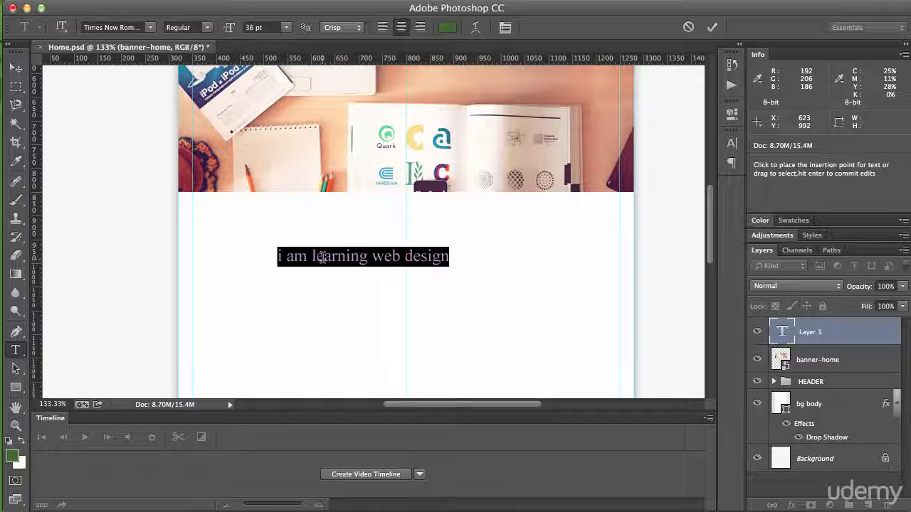
pyautogui.click(391, 0)
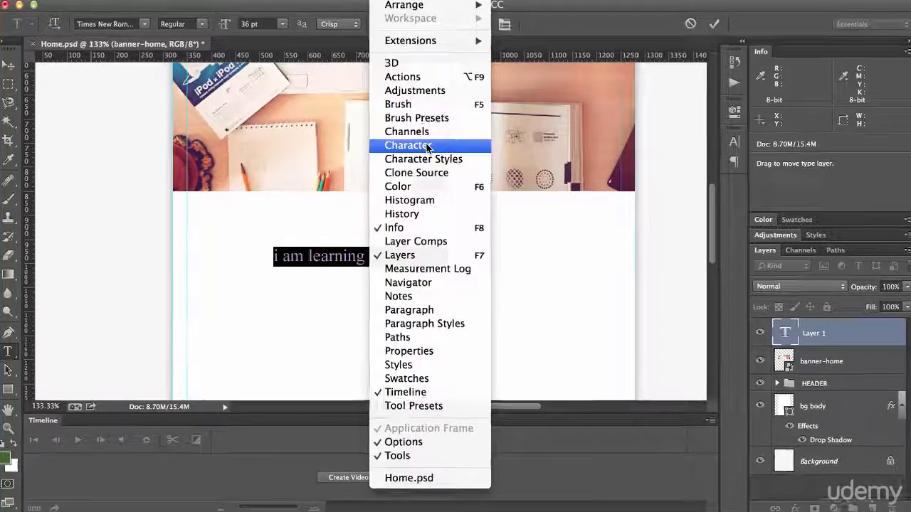
pyautogui.click(427, 145)
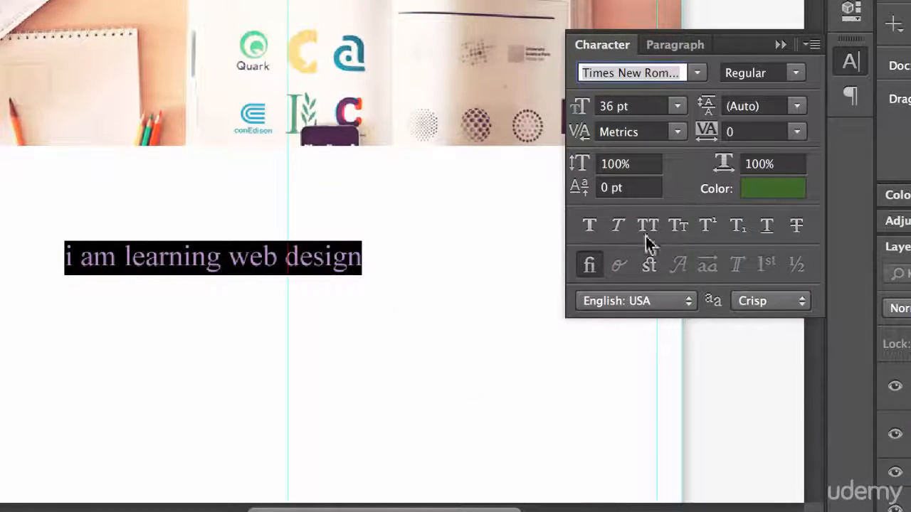
pyautogui.click(597, 228)
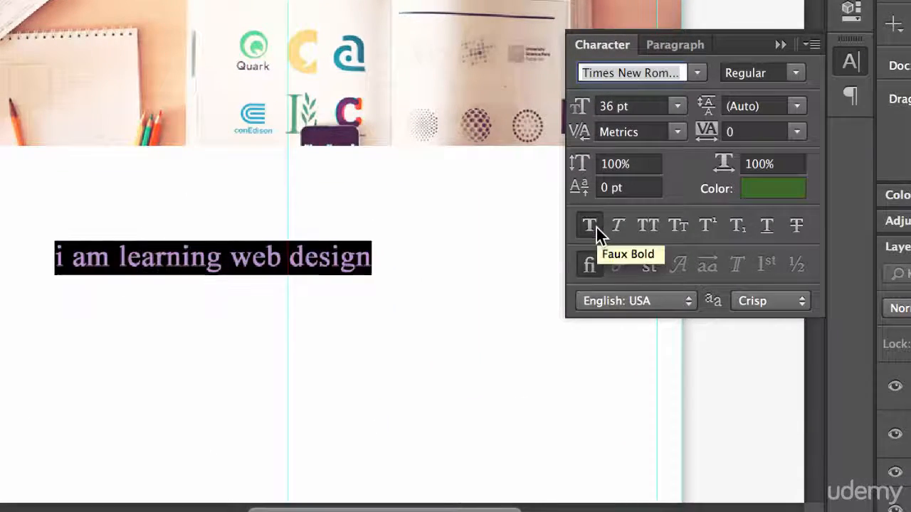
pyautogui.click(596, 227)
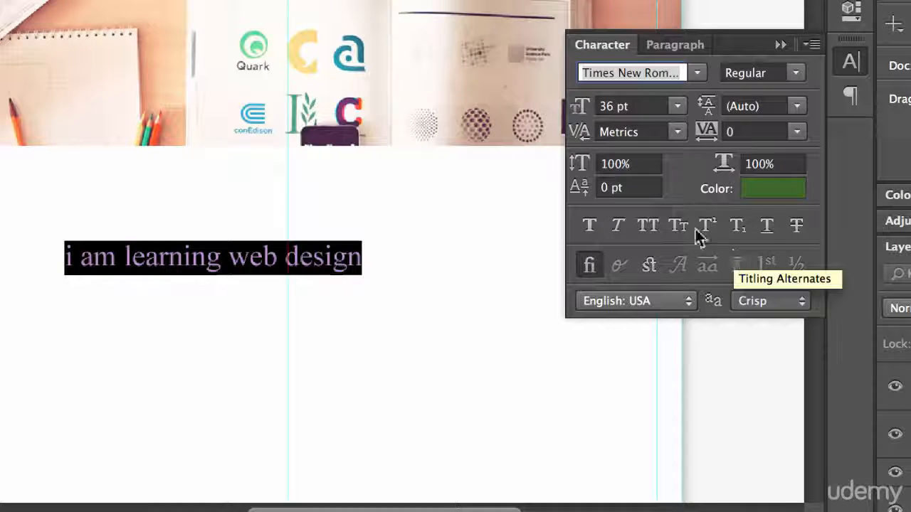
pyautogui.click(648, 225)
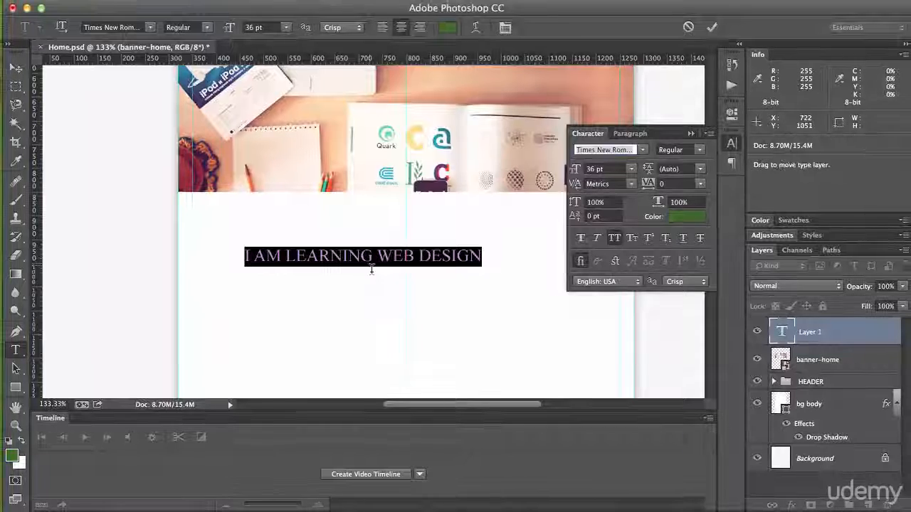
# Step: Centre the heading on the page's middle guide a little below the banner and commit the text
pyautogui.moveTo(362, 298); pyautogui.dragTo(399, 276)
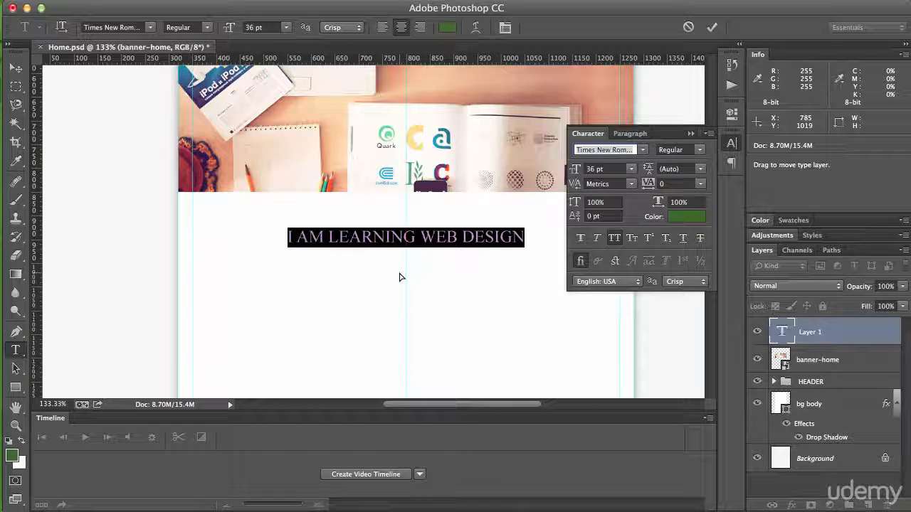
pyautogui.click(691, 133)
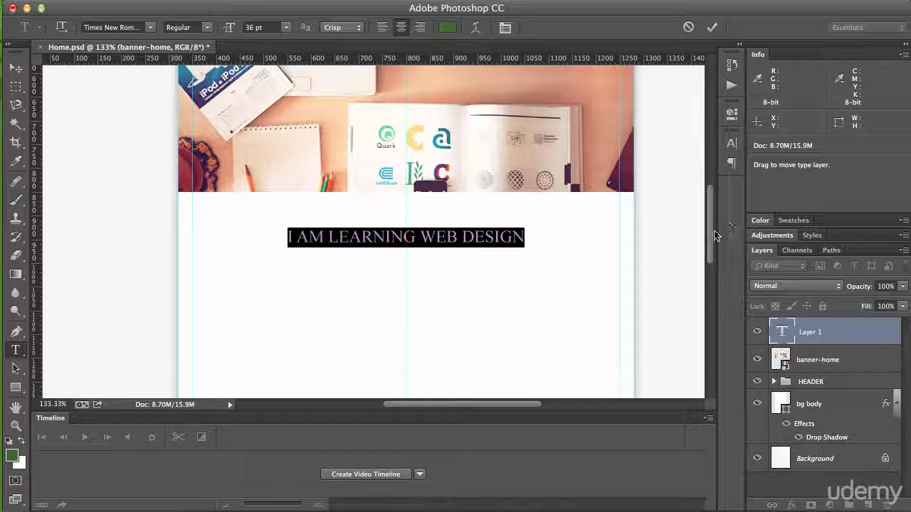
pyautogui.moveTo(712, 234); pyautogui.dragTo(716, 198)
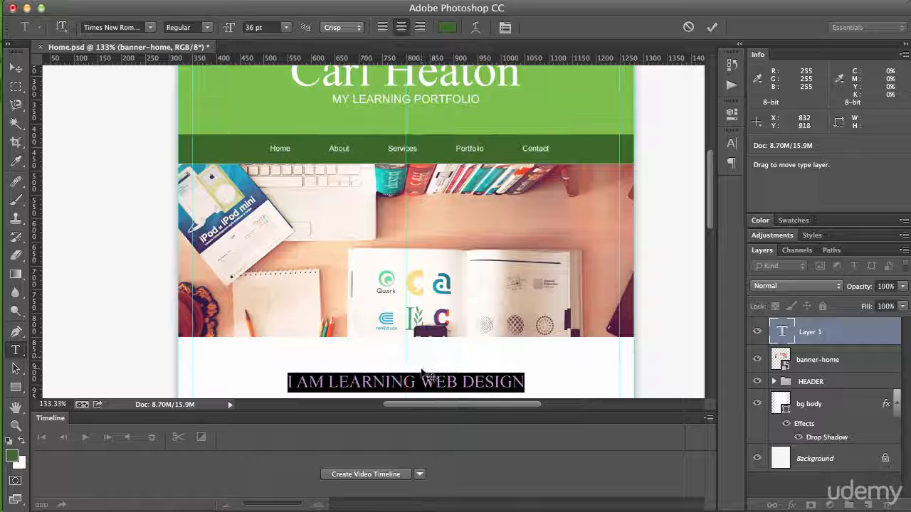
pyautogui.moveTo(549, 389); pyautogui.dragTo(549, 386)
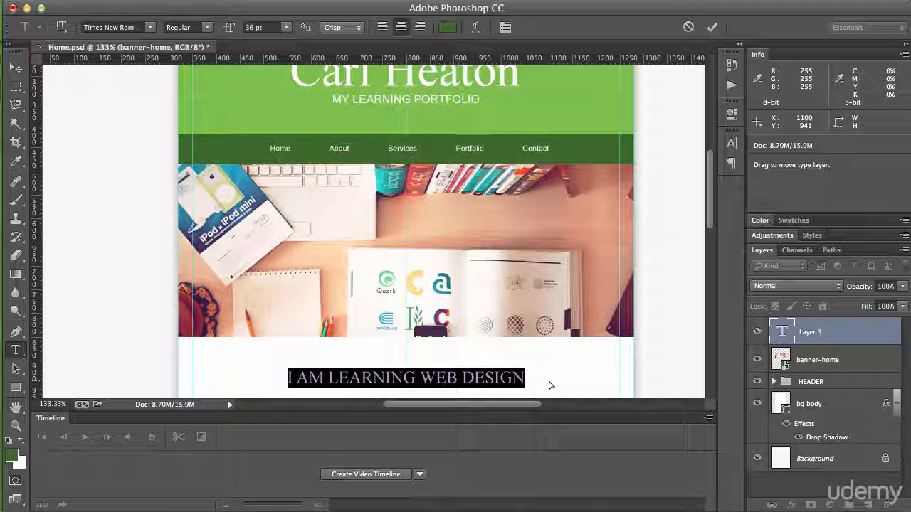
pyautogui.hotkey('ctrl', 'Return')
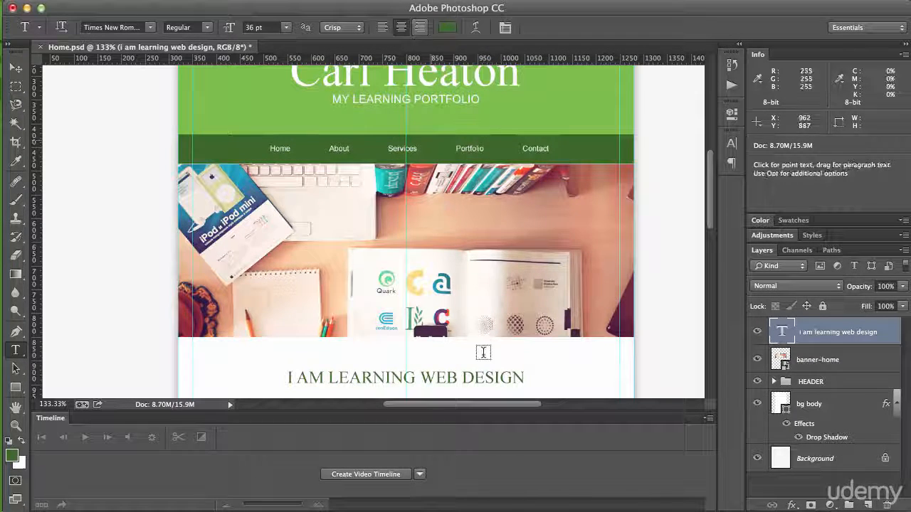
# Step: Move the heading up against the banner's bottom edge and nudge it down to leave an even gap beneath the banner
pyautogui.scroll(-3, 483, 351)
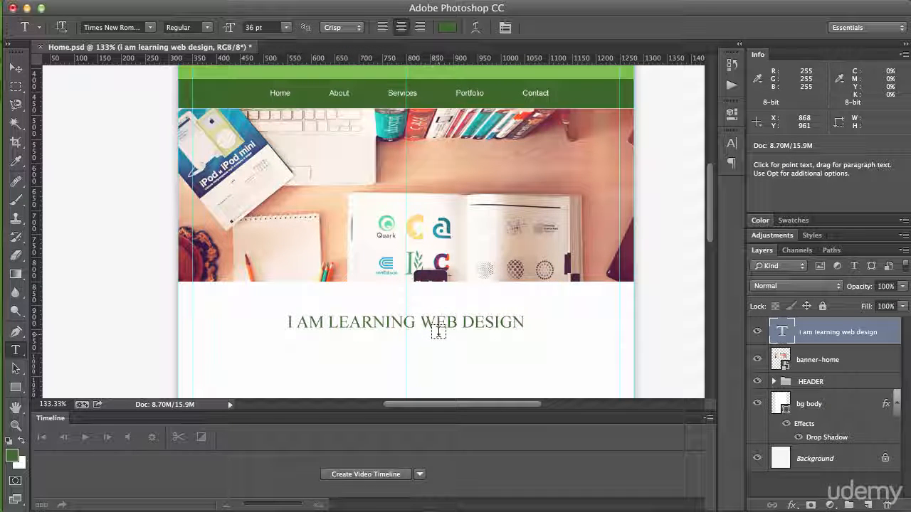
pyautogui.press('v')
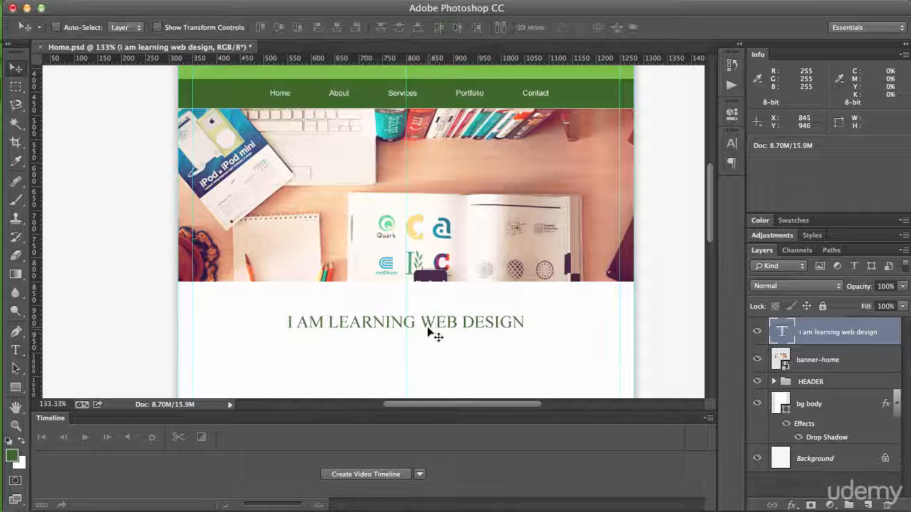
pyautogui.moveTo(428, 329); pyautogui.dragTo(425, 288)
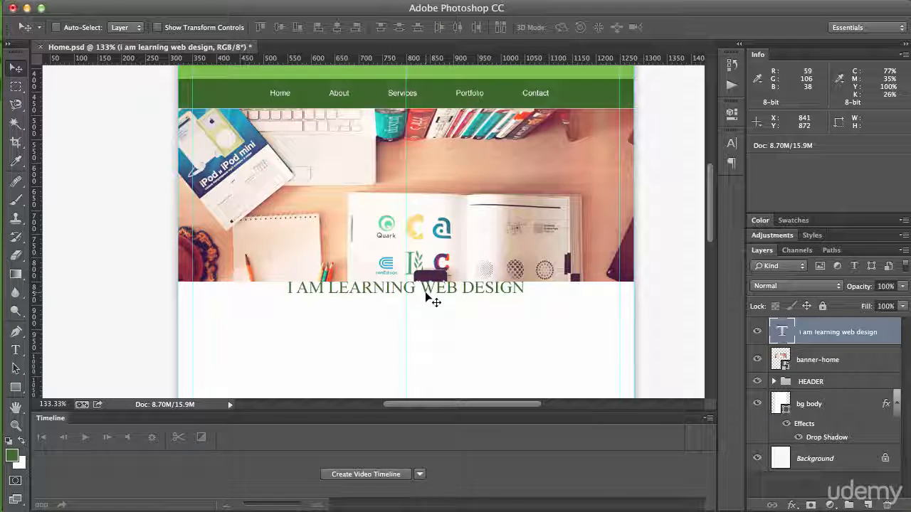
pyautogui.press('Down')
pyautogui.press('Down')
pyautogui.press('Down')
pyautogui.press('Down')
pyautogui.press('Down')
pyautogui.press('Down')
pyautogui.press('Down')
pyautogui.press('Down')
pyautogui.press('Down')
pyautogui.press('Down')
pyautogui.press('Down')
pyautogui.press('Down')
pyautogui.press('Down')
pyautogui.press('Down')
pyautogui.press('Down')
pyautogui.press('Down')
pyautogui.press('Down')
pyautogui.press('Down')
pyautogui.press('Down')
pyautogui.press('Down')
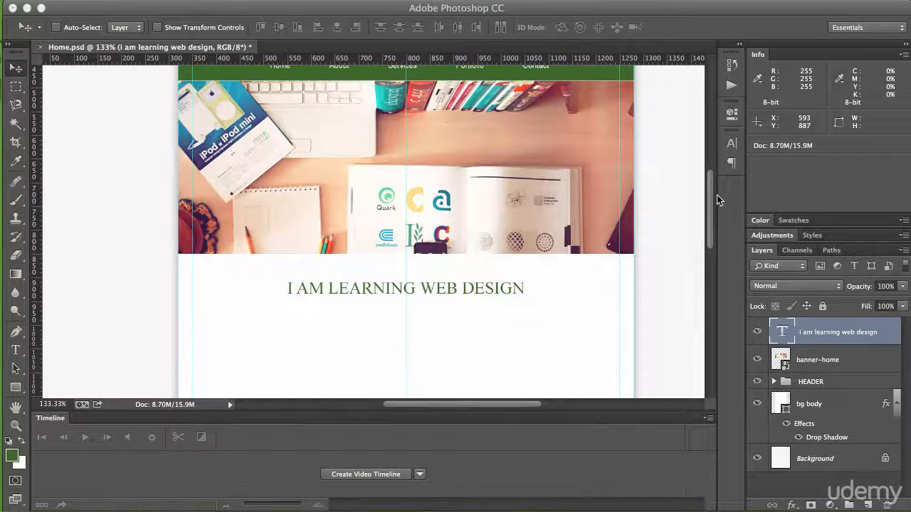
pyautogui.scroll(-5, 710, 200)
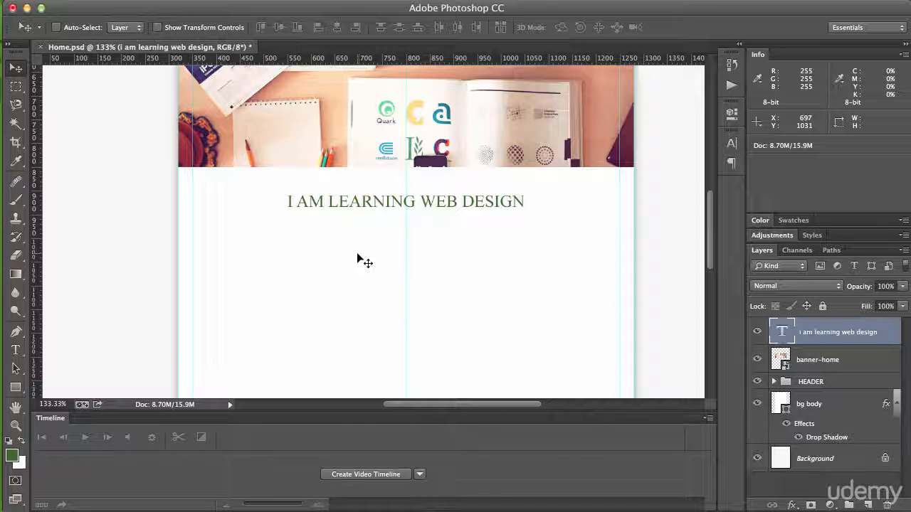
# Step: Try a 16 pt font size on the selected heading layer and undo the change
pyautogui.press('t')
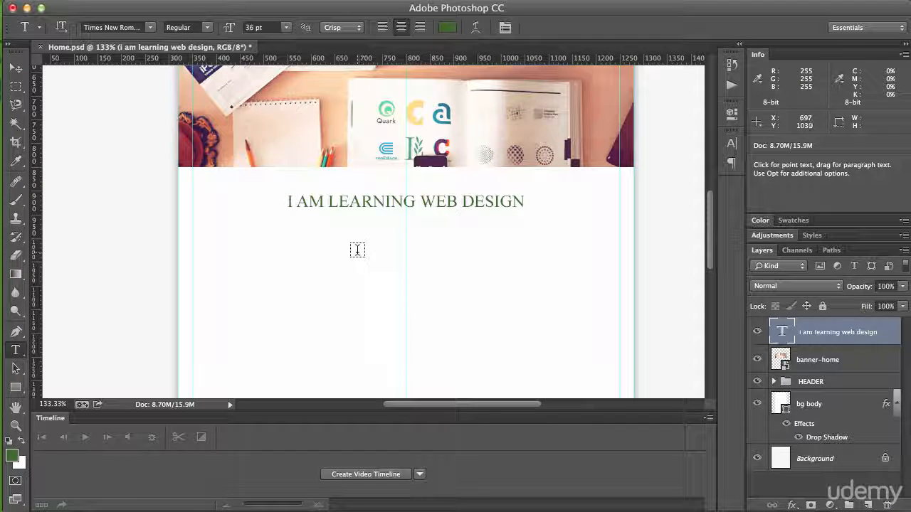
pyautogui.click(285, 27)
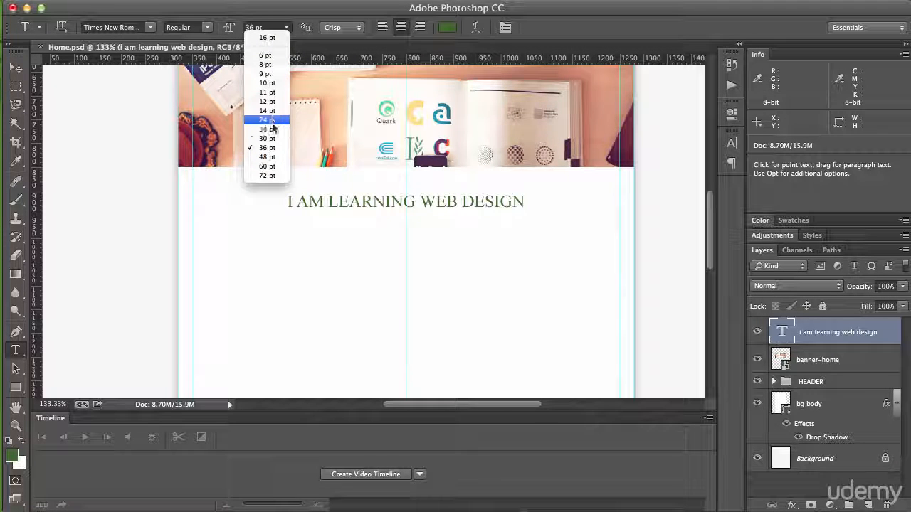
pyautogui.click(254, 27)
pyautogui.moveTo(254, 28); pyautogui.dragTo(230, 27)
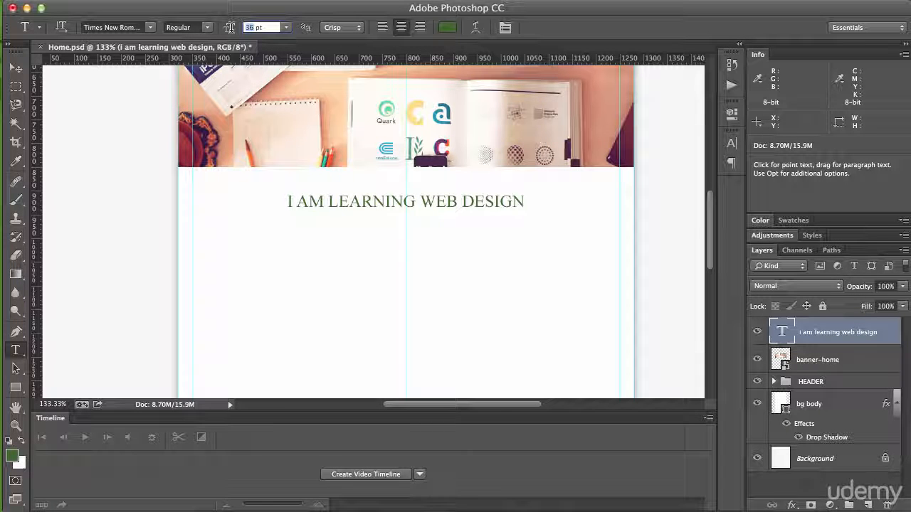
pyautogui.write('16')
pyautogui.press('Return')
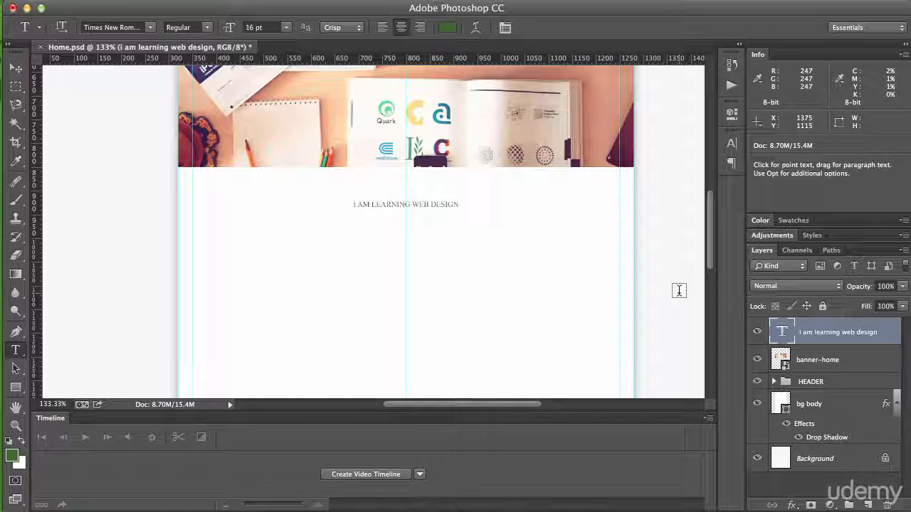
pyautogui.press('super+z')
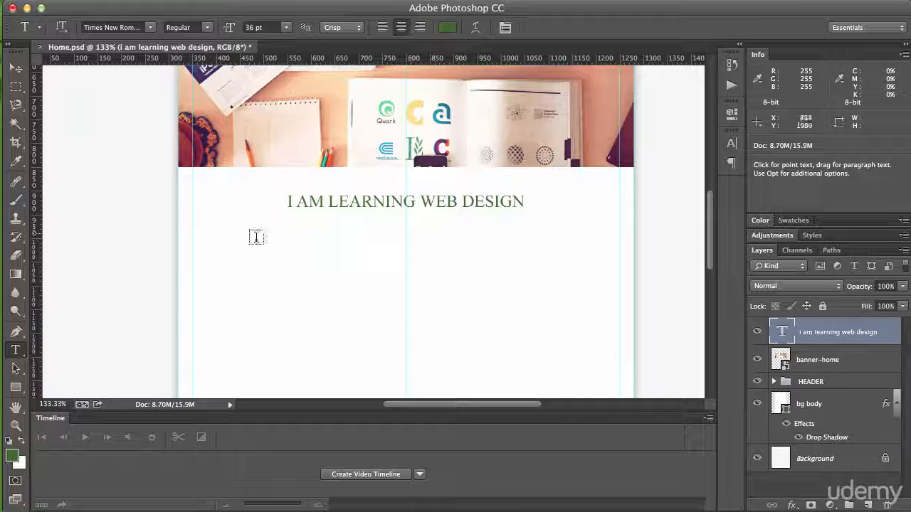
# Step: Create a paragraph text box about 900 by 66 px between the outer guides below the heading, and clear its trial text
pyautogui.moveTo(192, 226); pyautogui.dragTo(619, 258)
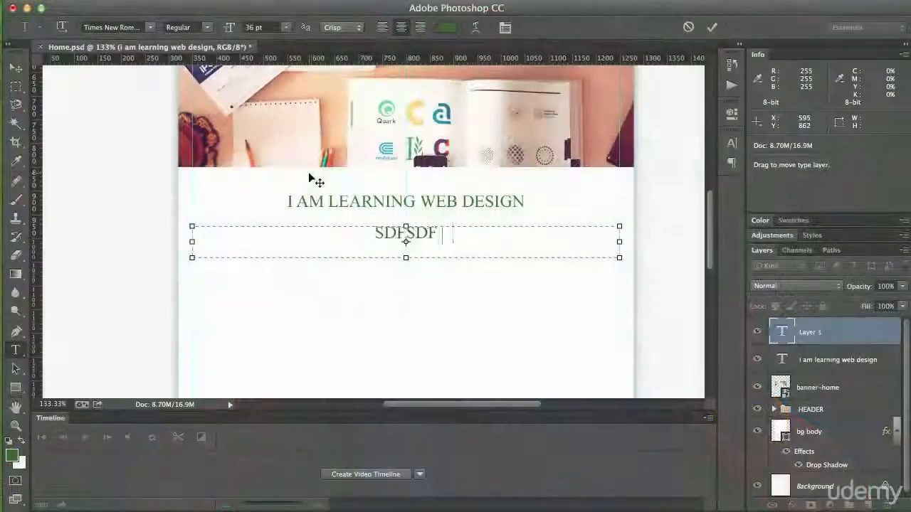
pyautogui.write('SDFSDFSDF')
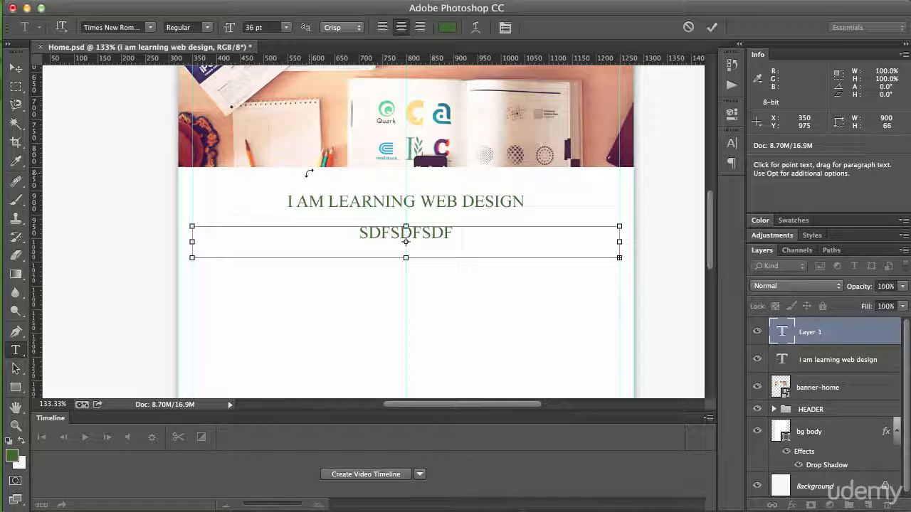
pyautogui.hotkey('ctrl', 'a')
pyautogui.press('BackSpace')
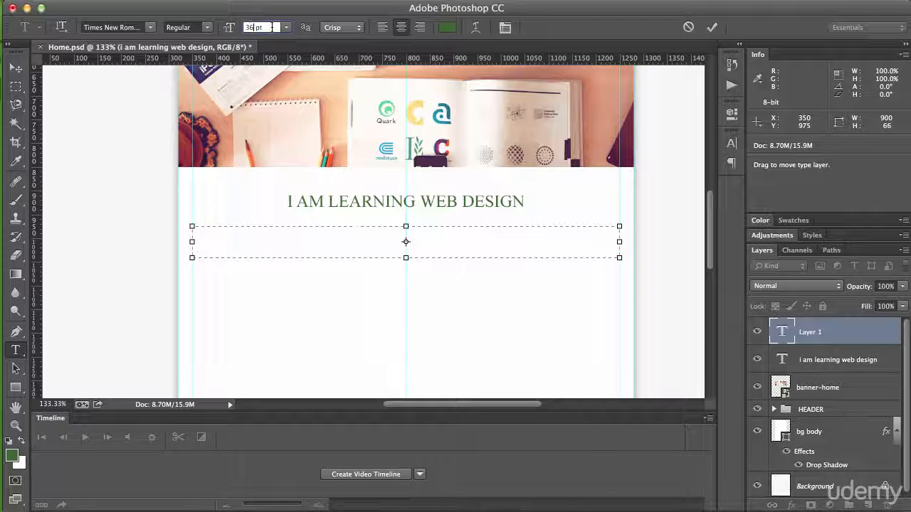
# Step: Set the empty text box's font size to 16 pt and its font family to Arial
pyautogui.moveTo(268, 28); pyautogui.dragTo(245, 27)
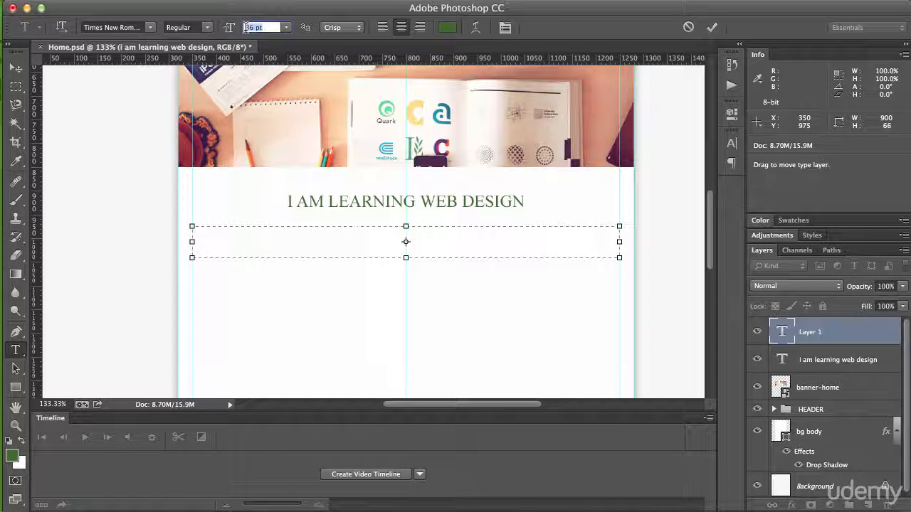
pyautogui.write('16')
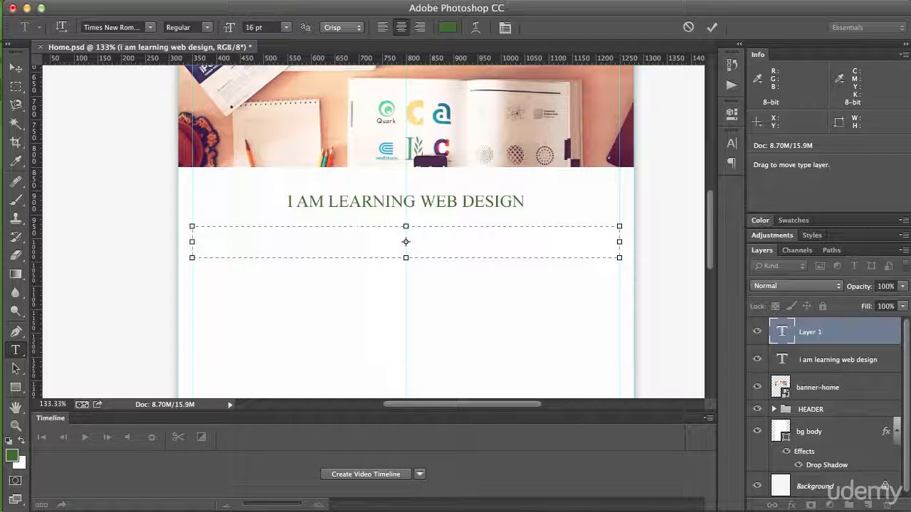
pyautogui.click(127, 27)
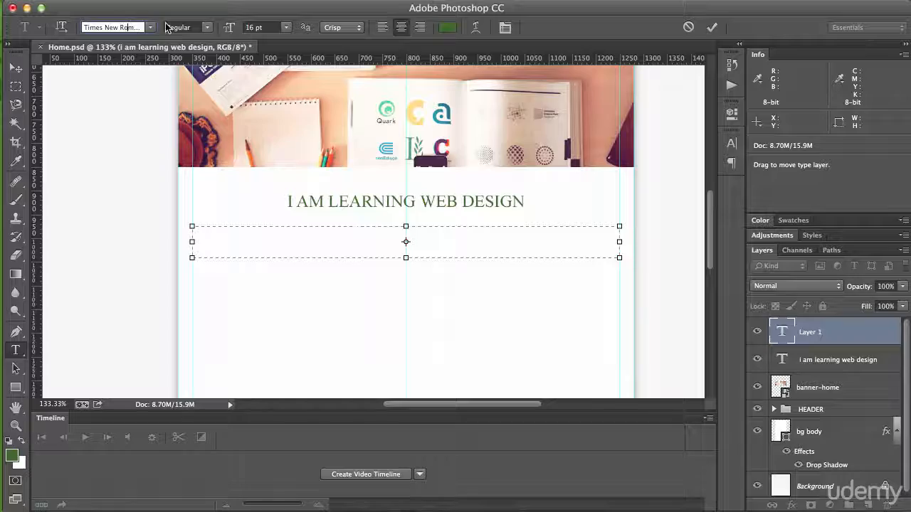
pyautogui.click(152, 28)
pyautogui.scroll(-10, 155, 213)
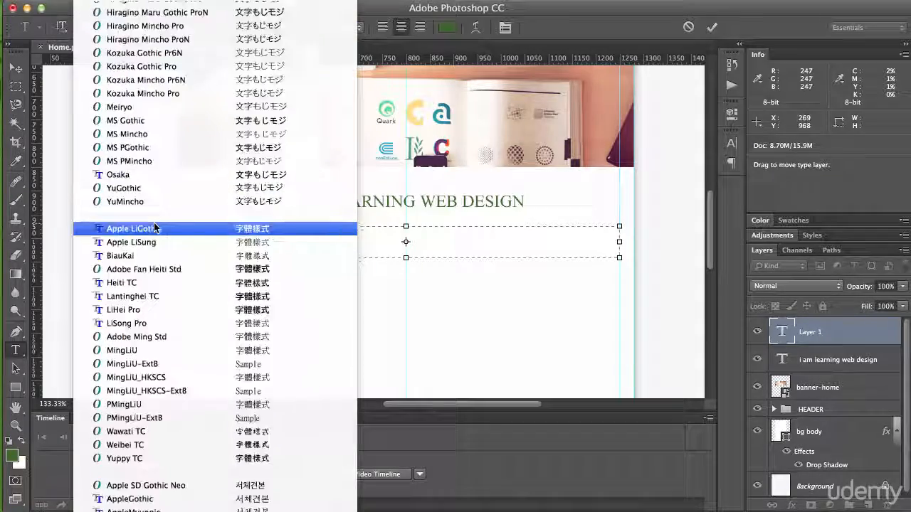
pyautogui.scroll(20, 155, 213)
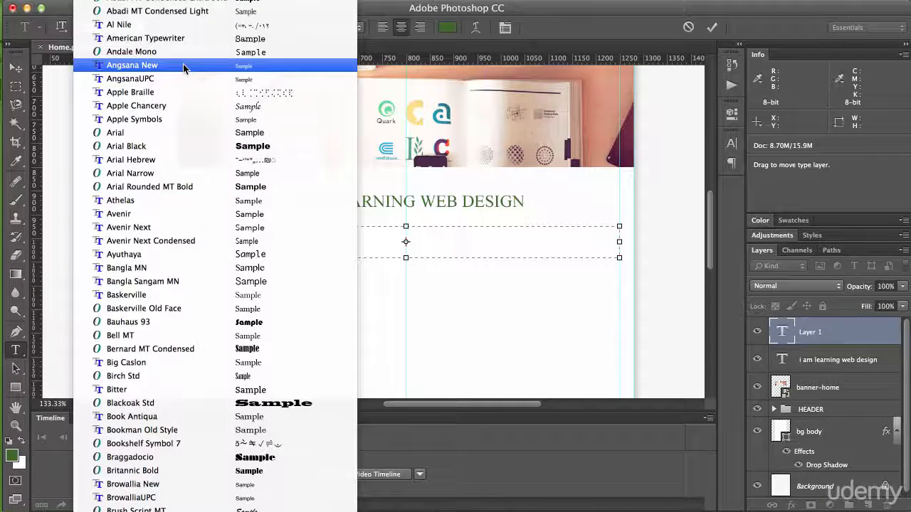
pyautogui.click(184, 134)
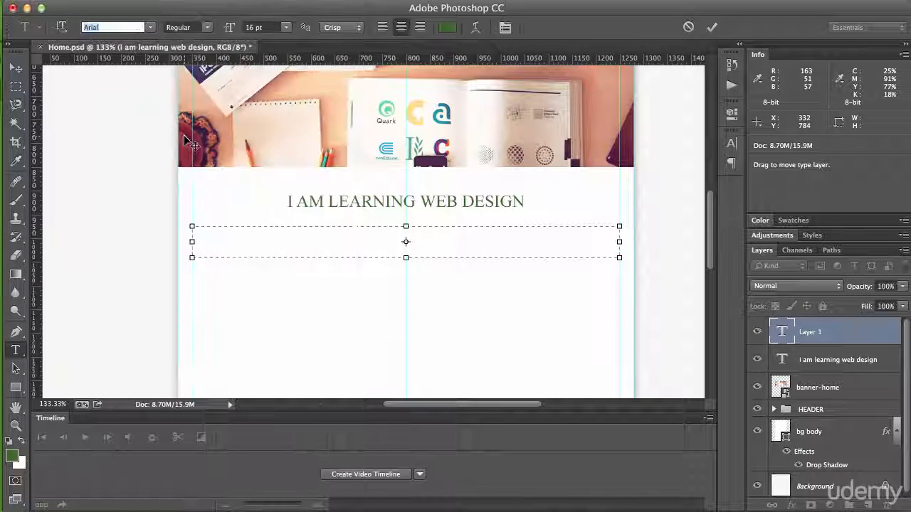
# Step: Set the text box's colour to the hex value 5e6d66
pyautogui.click(448, 28)
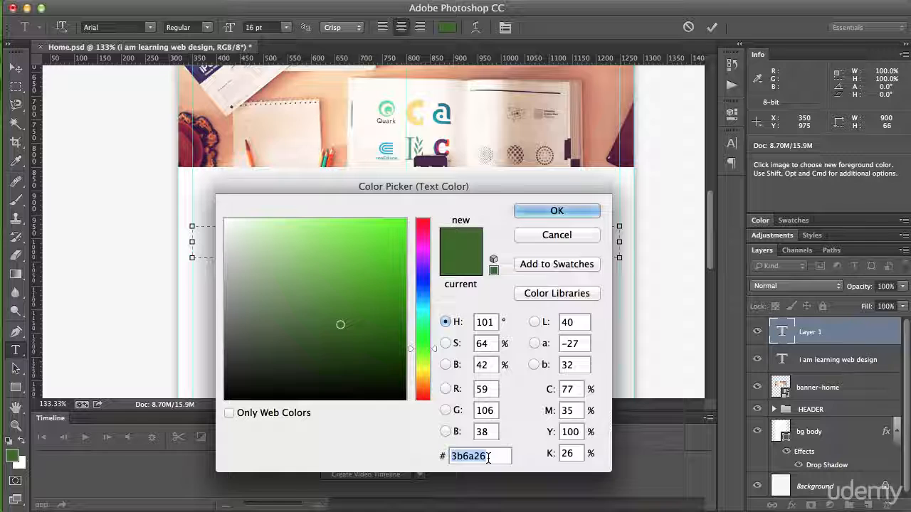
pyautogui.write('5e')
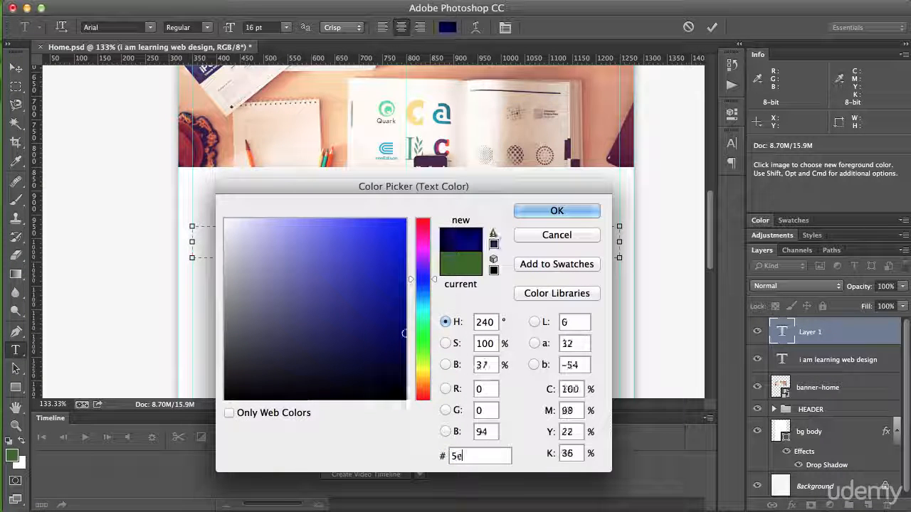
pyautogui.write('6')
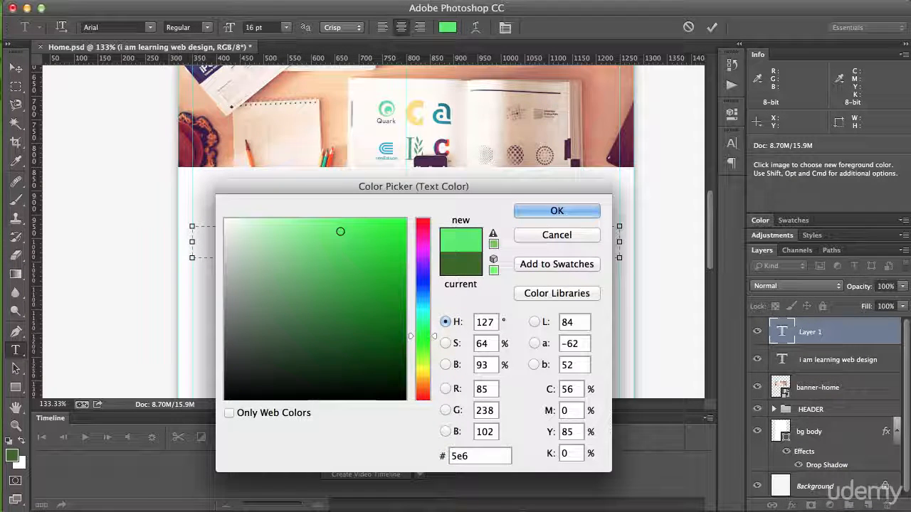
pyautogui.write('d6')
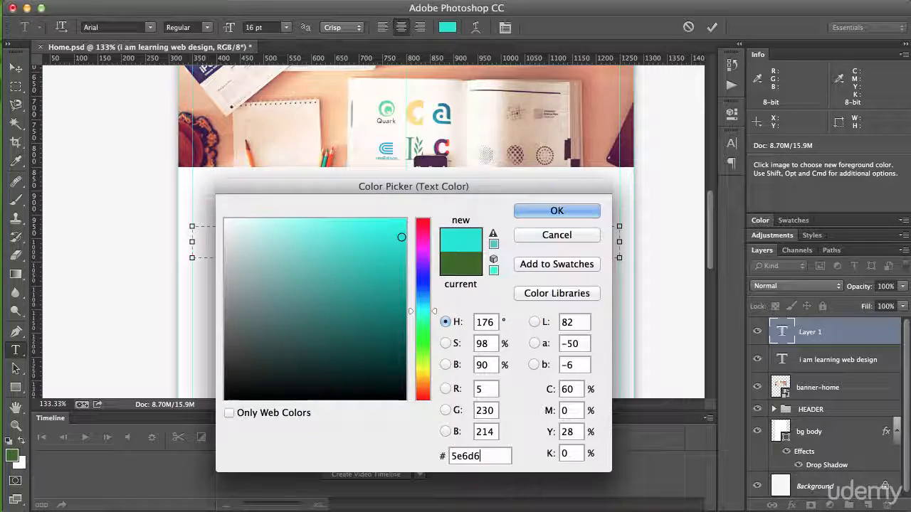
pyautogui.write('6')
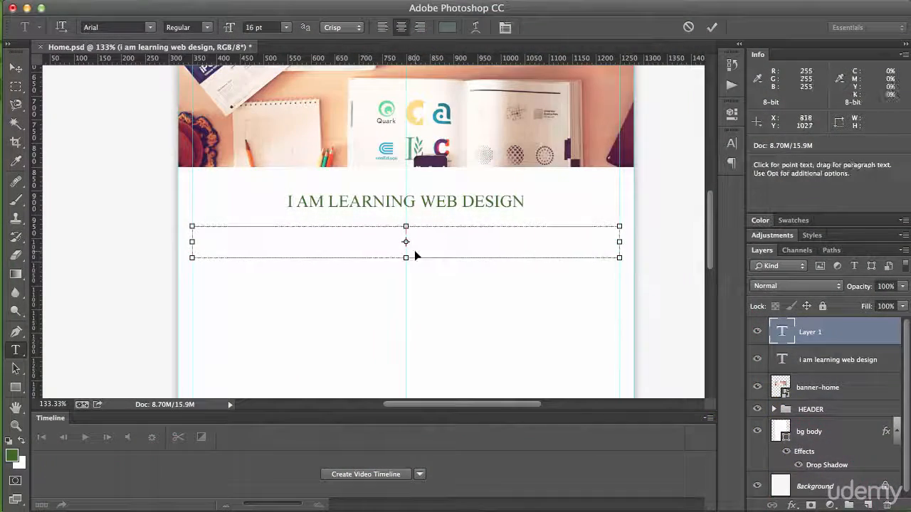
# Step: Paste the copied introductory paragraph about learning to build websites and extend the text box to about 97 px high
pyautogui.write('I AM CURRENTLY LEARNING HOW TO BUILD WEBSITES AND WHILE I MAY LACK IN EXPERIENCE I MAKE UP WITH KNOWLEDGE. HERE IS MY FIRST WEBSITE BUILT FROM SCRATCH IN HTML5 AND CSS3. I HOPE YOU LIKE IT AND YOU CAN')
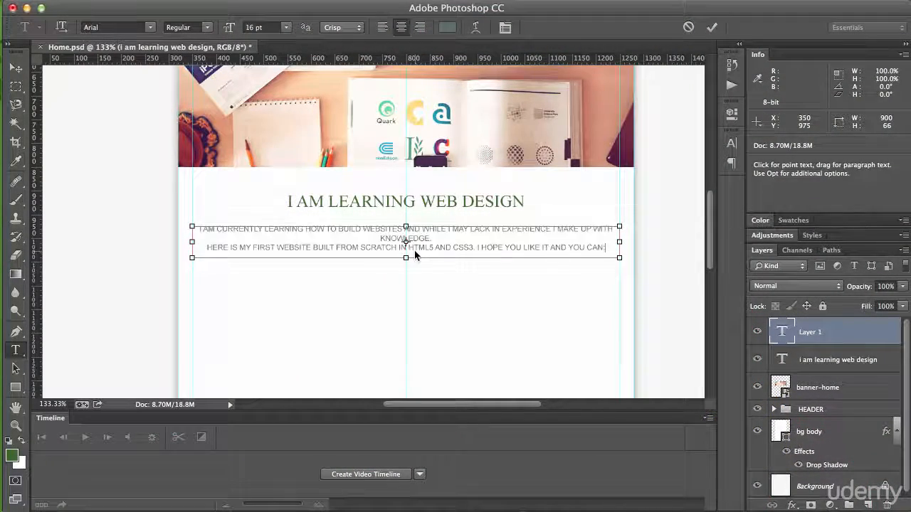
pyautogui.moveTo(407, 259); pyautogui.dragTo(407, 272)
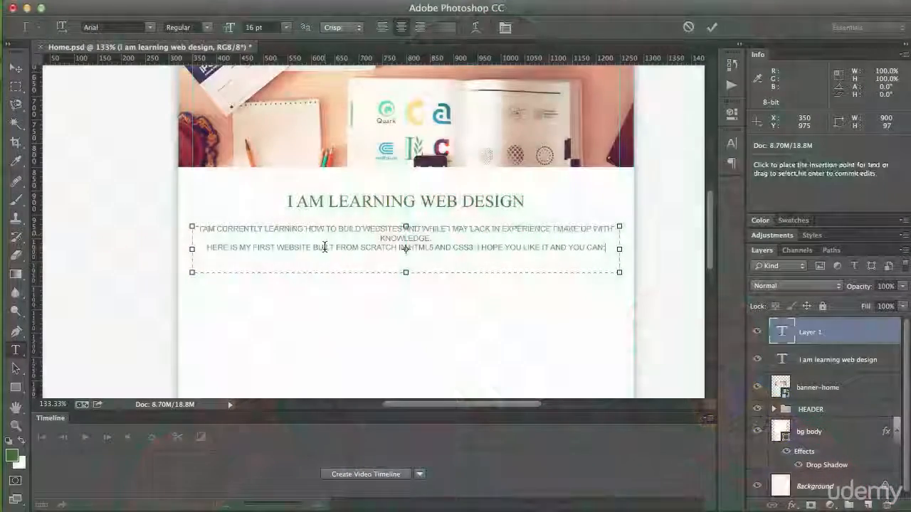
# Step: Turn off All Caps for the entire introductory paragraph
pyautogui.tripleClick(324, 247)
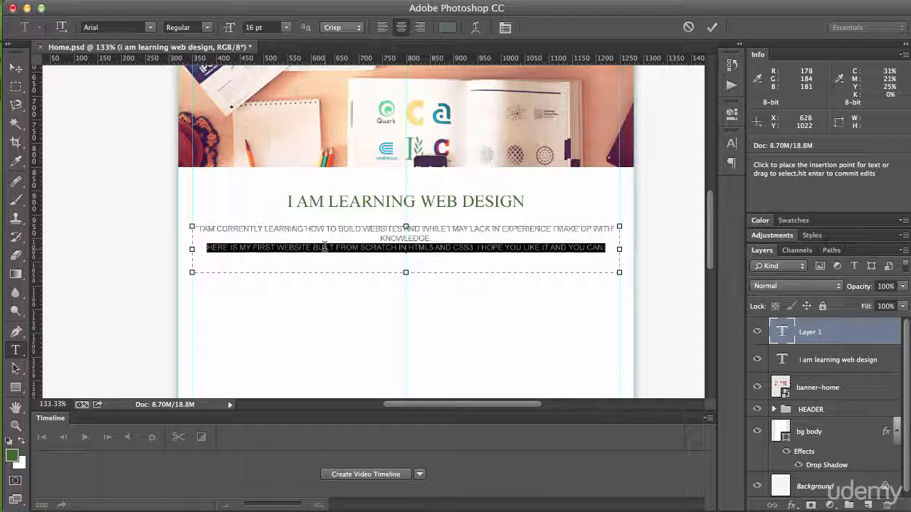
pyautogui.press('super+a')
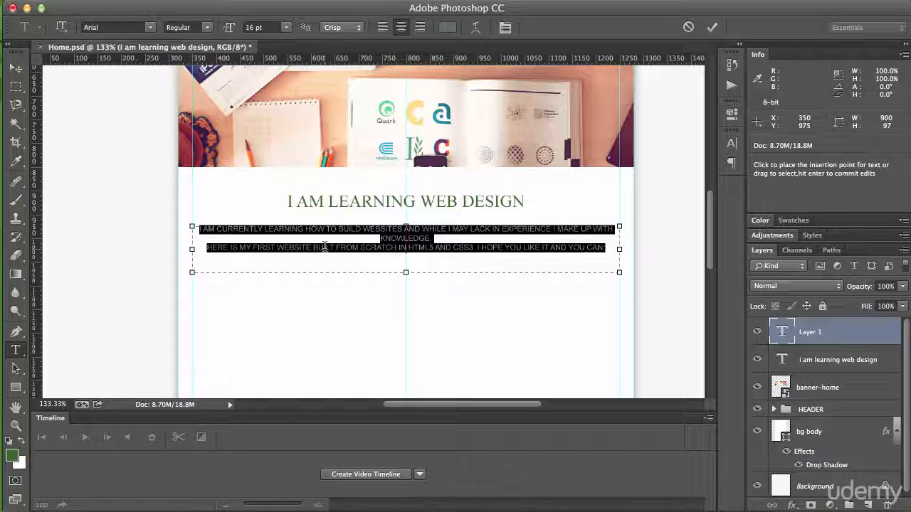
pyautogui.click(391, 1)
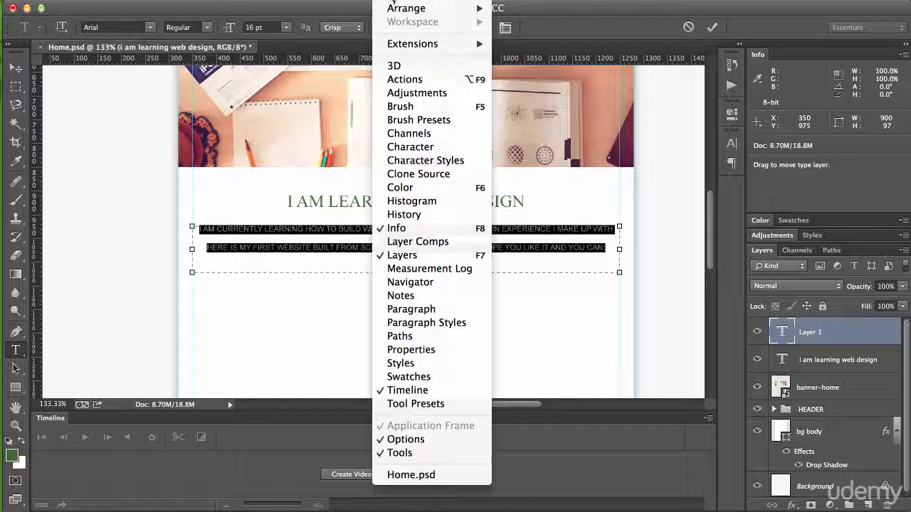
pyautogui.click(423, 146)
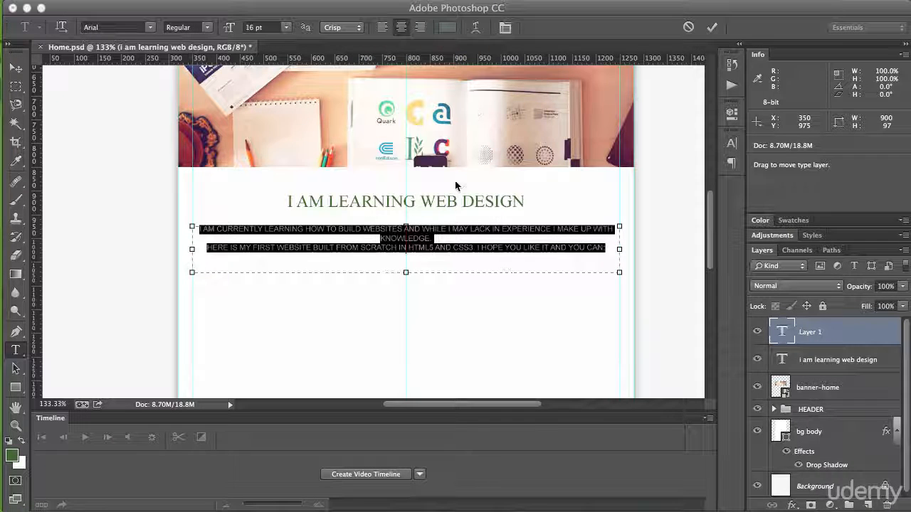
pyautogui.click(435, 245)
pyautogui.tripleClick(434, 246)
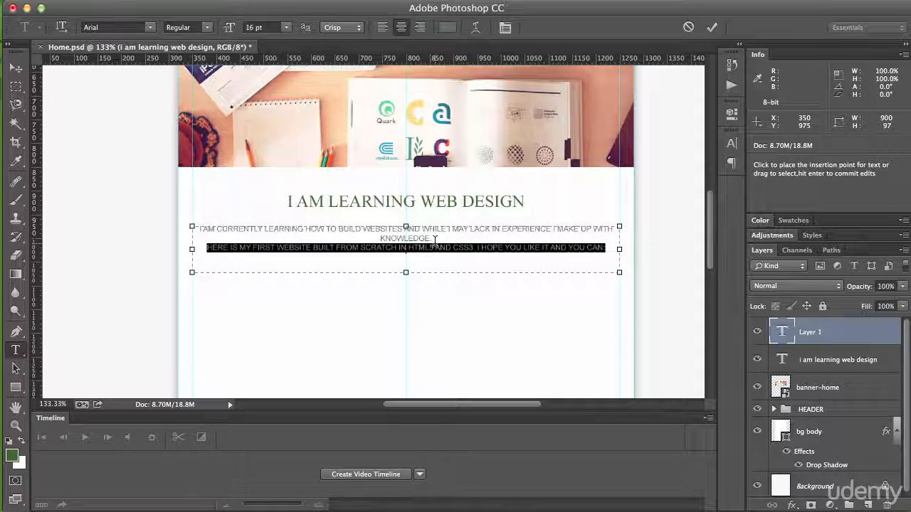
pyautogui.press('super+a')
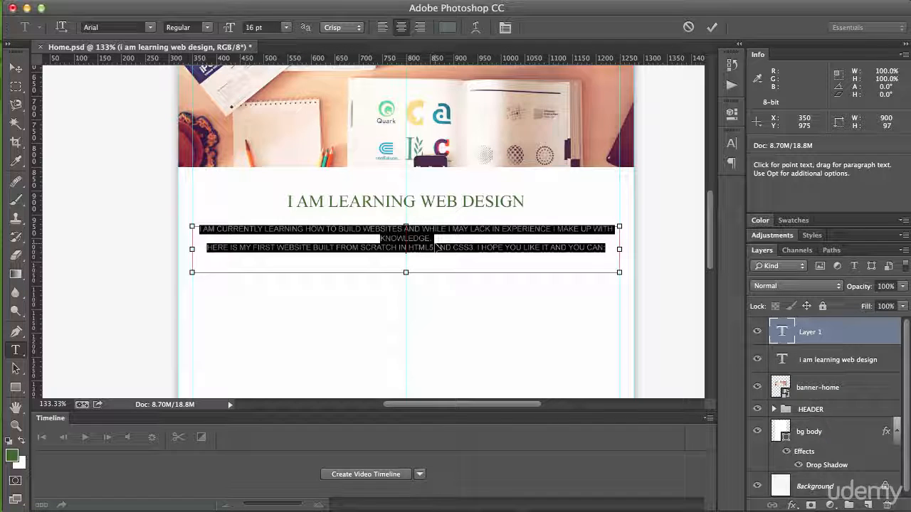
pyautogui.press('super+t')
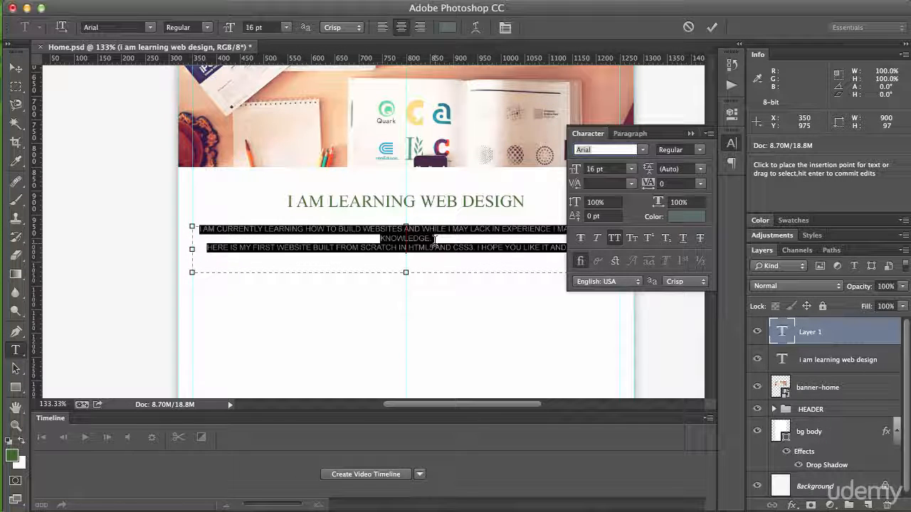
pyautogui.click(620, 239)
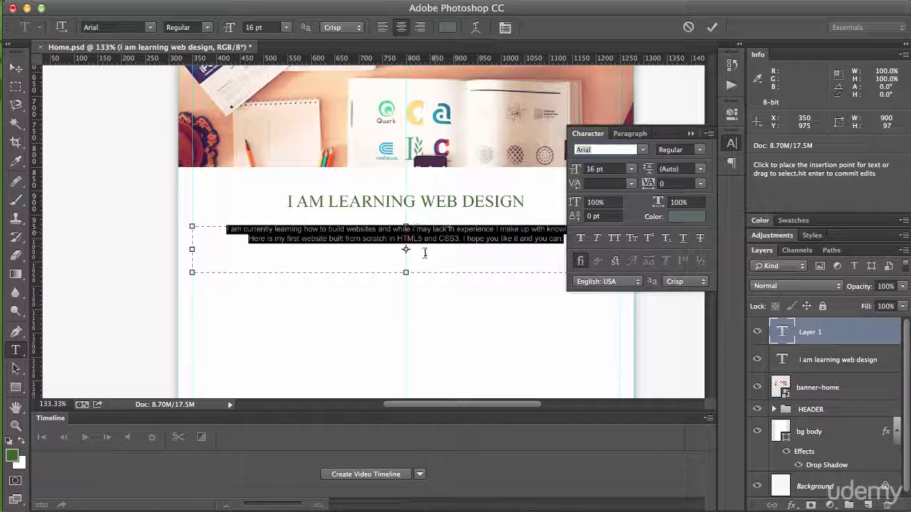
pyautogui.click(693, 134)
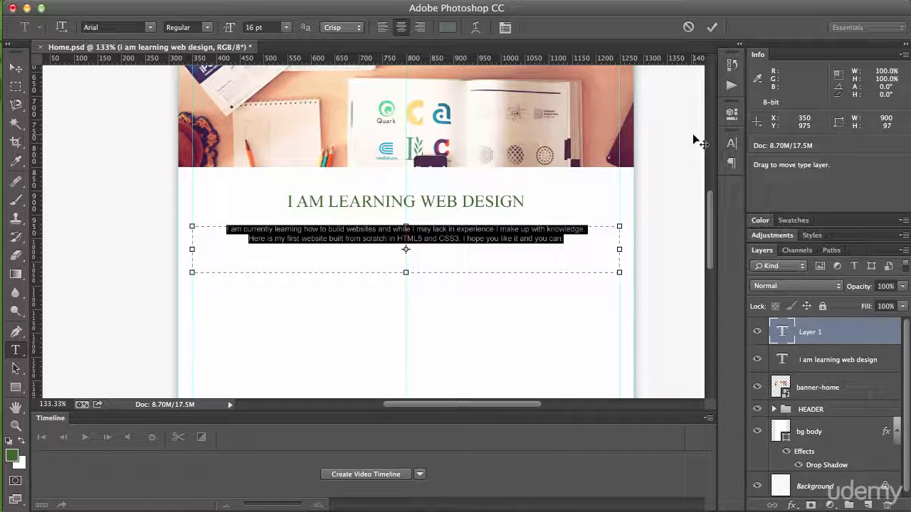
# Step: Shorten the text box to fit closely around the two lines of the paragraph and commit the text
pyautogui.click(455, 229)
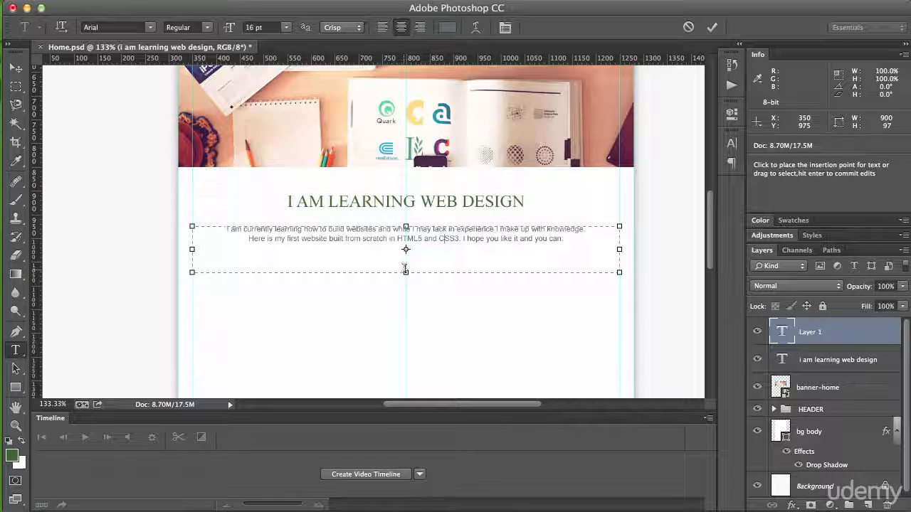
pyautogui.moveTo(405, 271); pyautogui.dragTo(407, 246)
pyautogui.press('super+Return')
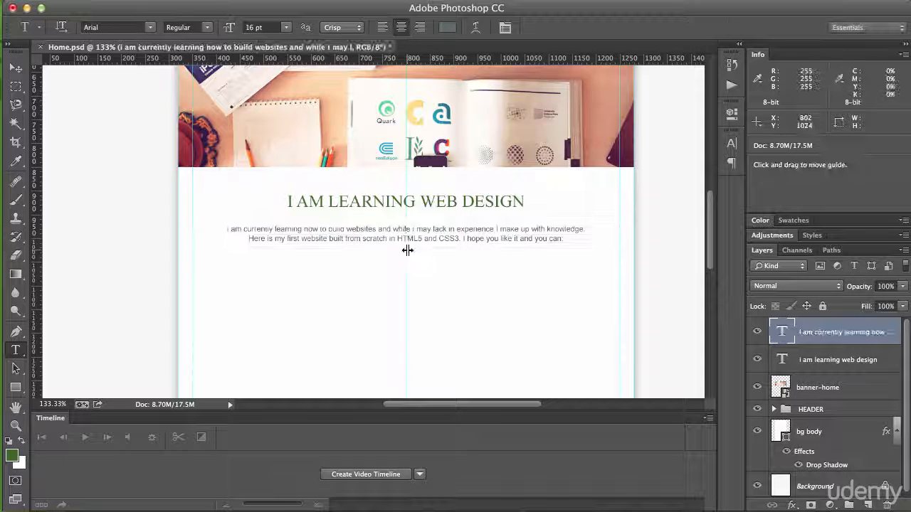
pyautogui.scroll(1, 407, 250)
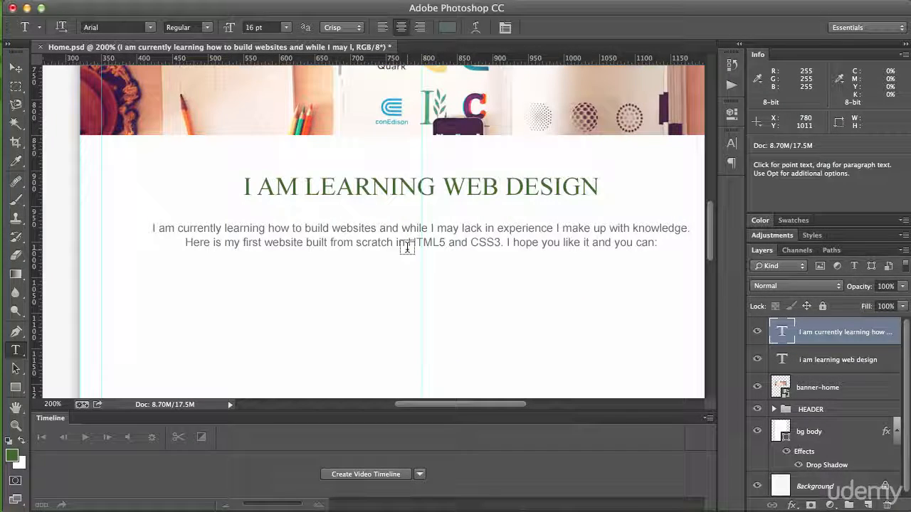
pyautogui.moveTo(426, 278); pyautogui.dragTo(367, 254)
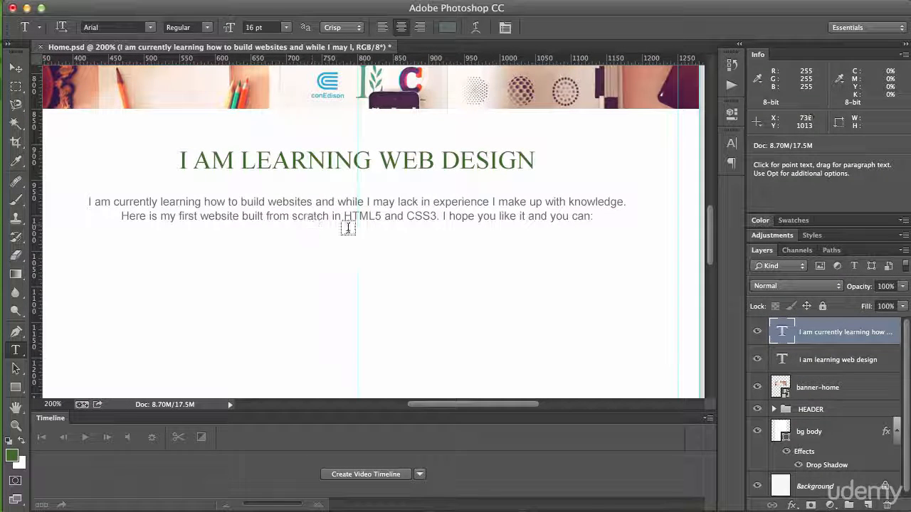
pyautogui.click(807, 364)
pyautogui.click(815, 343)
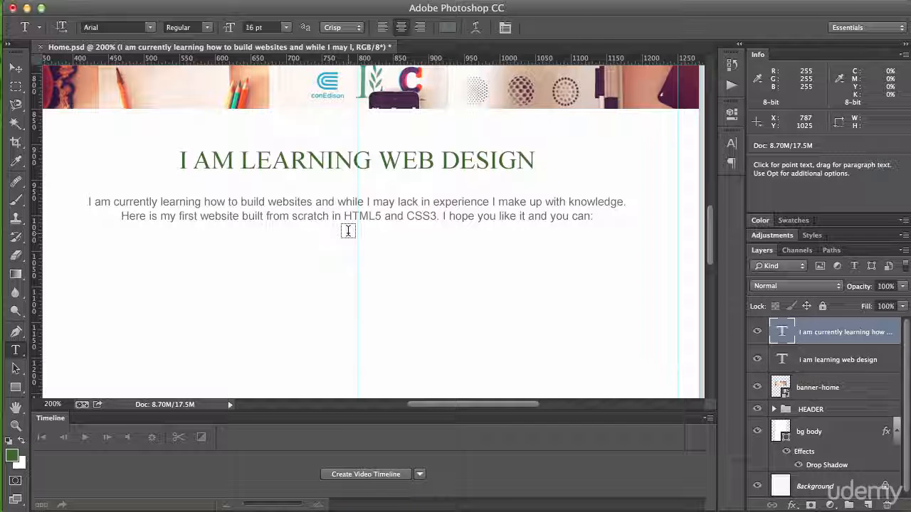
# Step: Move the introductory paragraph up against the heading and back down 30 px to set the gap between them
pyautogui.press('v')
pyautogui.hotkey('shift', 'Up')
pyautogui.hotkey('shift', 'Up')
pyautogui.hotkey('shift', 'Up')
pyautogui.hotkey('shift', 'Up')
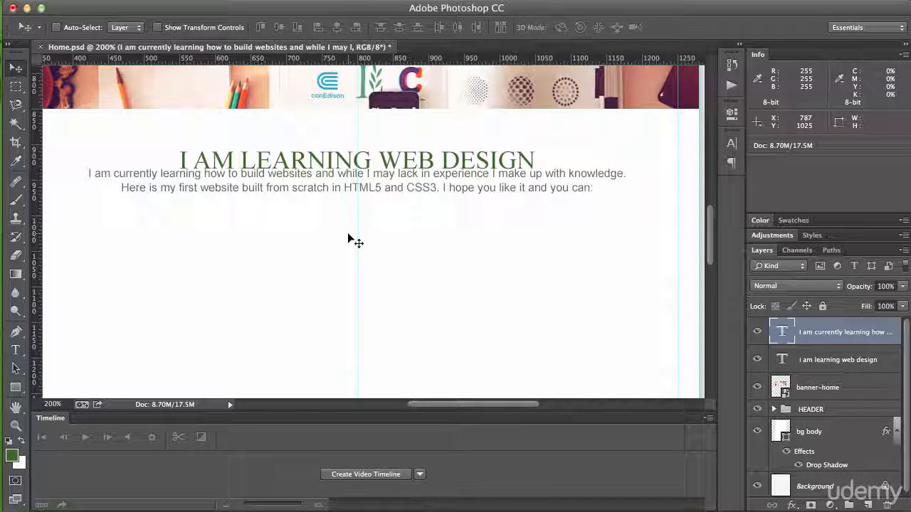
pyautogui.hotkey('shift', 'Down')
pyautogui.hotkey('shift', 'Down')
pyautogui.hotkey('shift', 'Down')
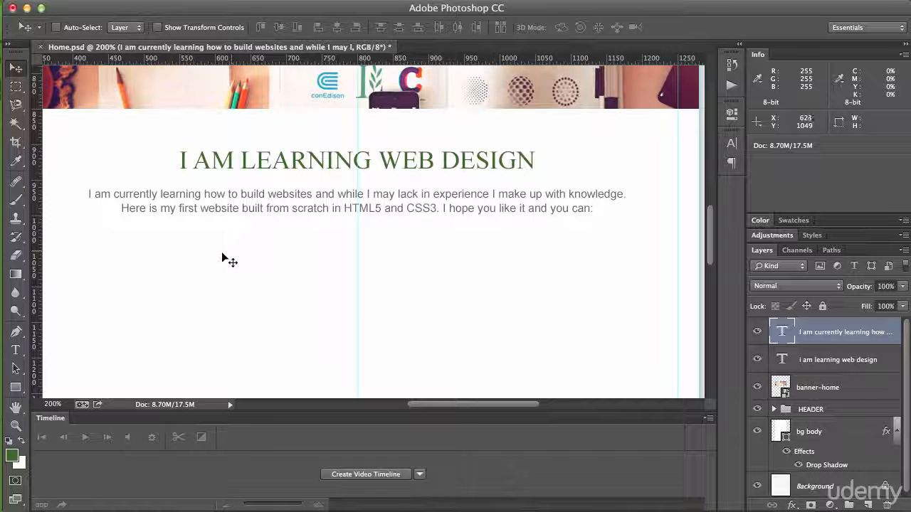
# Step: Draw a rectangle shape about 355 px wide and 71 px high below the introductory paragraph
pyautogui.click(15, 386)
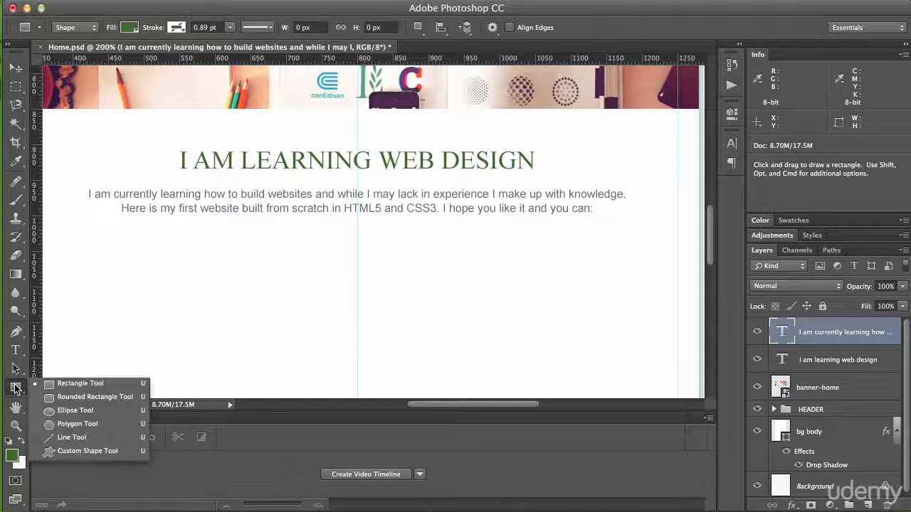
pyautogui.click(59, 385)
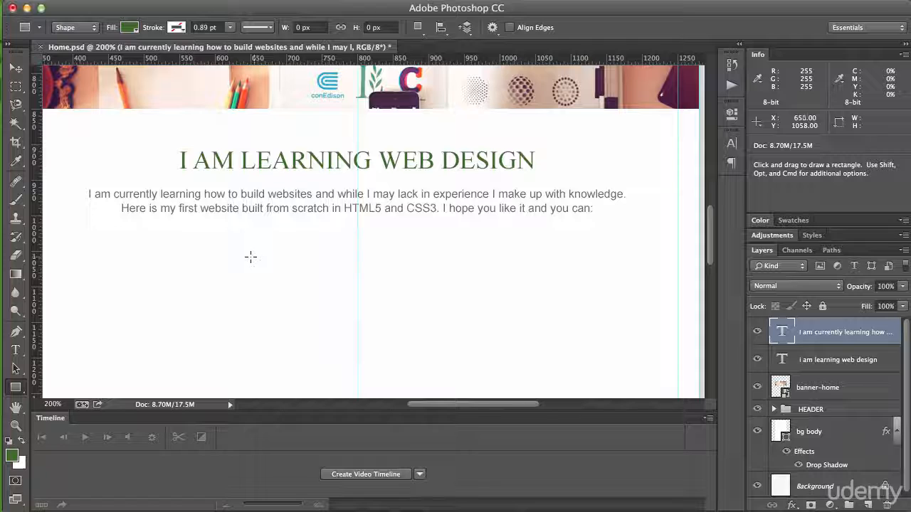
pyautogui.moveTo(232, 249); pyautogui.dragTo(485, 299)
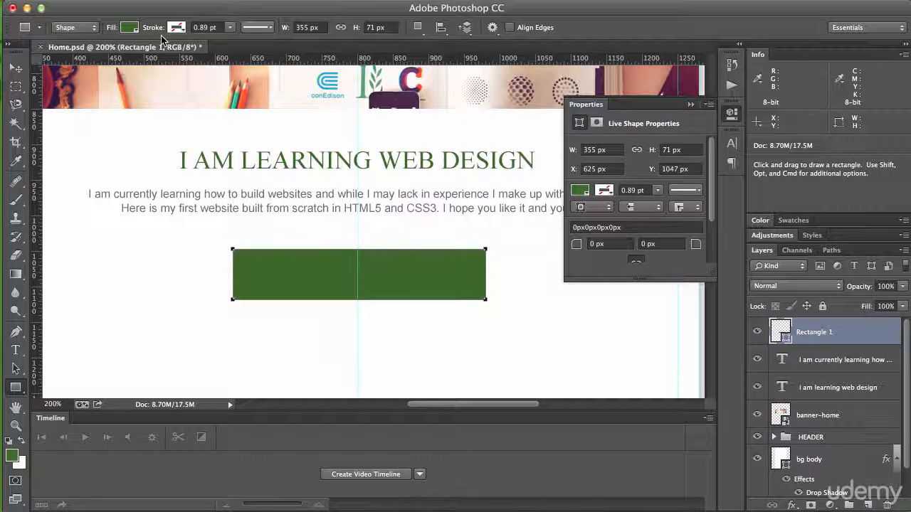
pyautogui.click(130, 28)
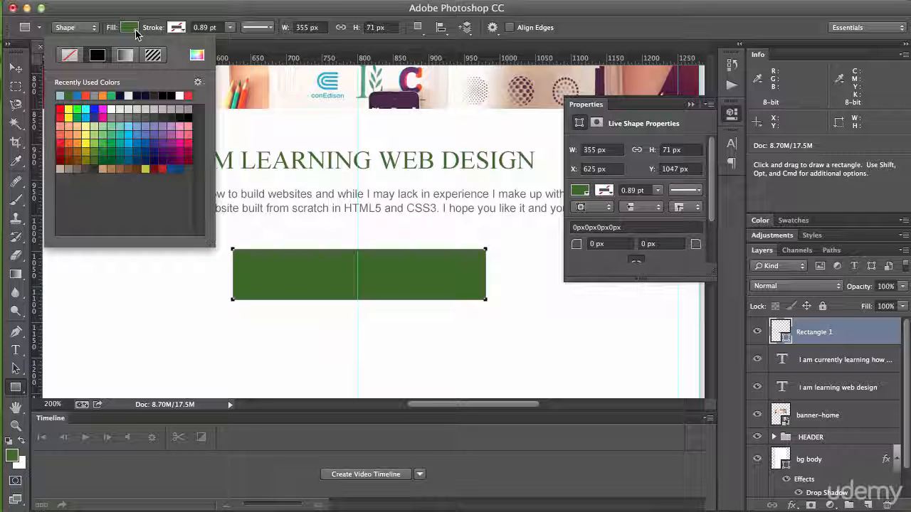
pyautogui.click(80, 27)
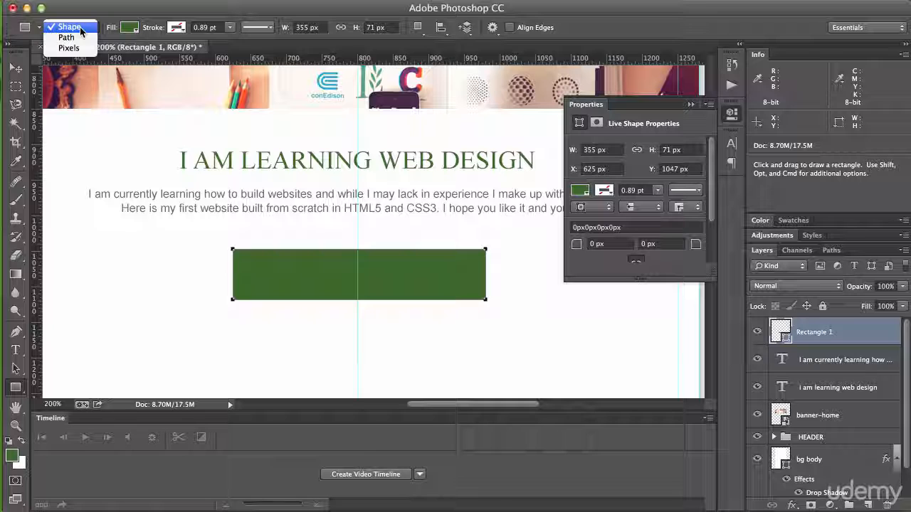
pyautogui.click(574, 34)
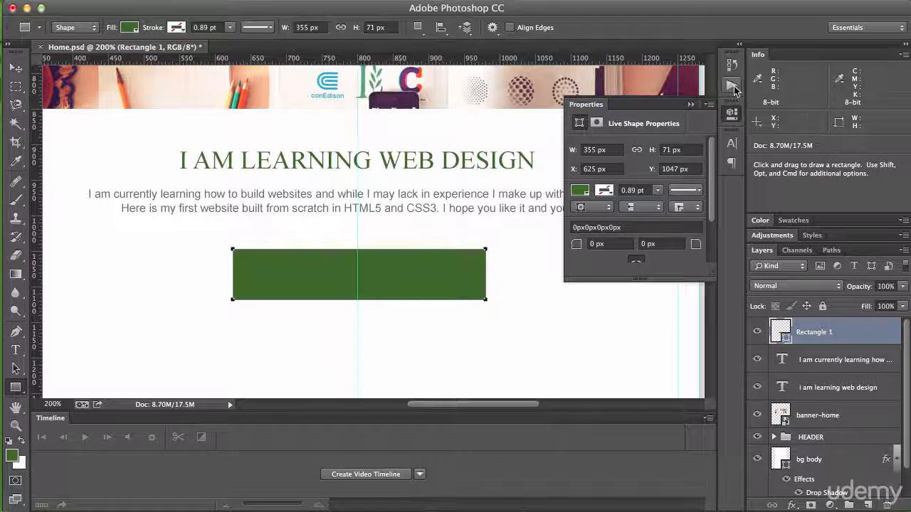
# Step: Recolour the rectangle with the light green sampled from the header, 7bc144
pyautogui.click(691, 104)
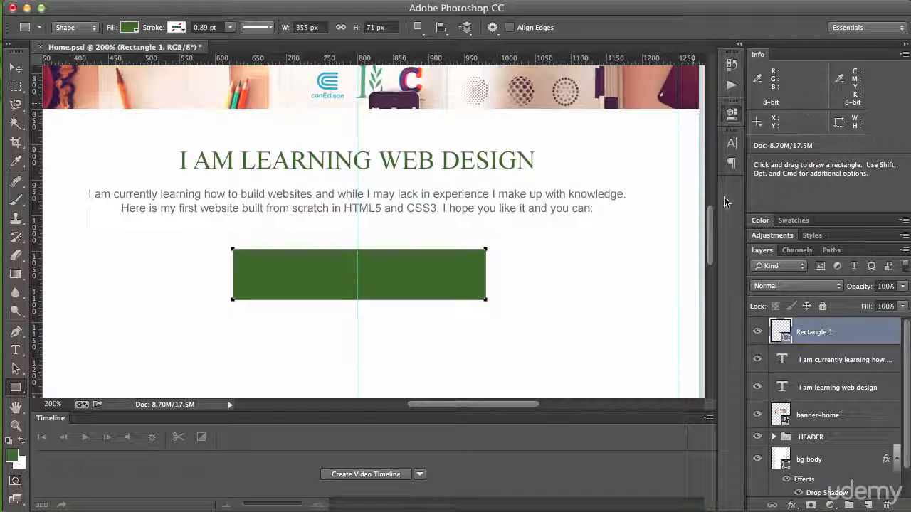
pyautogui.moveTo(712, 229)
pyautogui.mouseDown()
pyautogui.moveTo(716, 162)
pyautogui.moveTo(711, 232)
pyautogui.mouseUp()
pyautogui.press('super+minus')
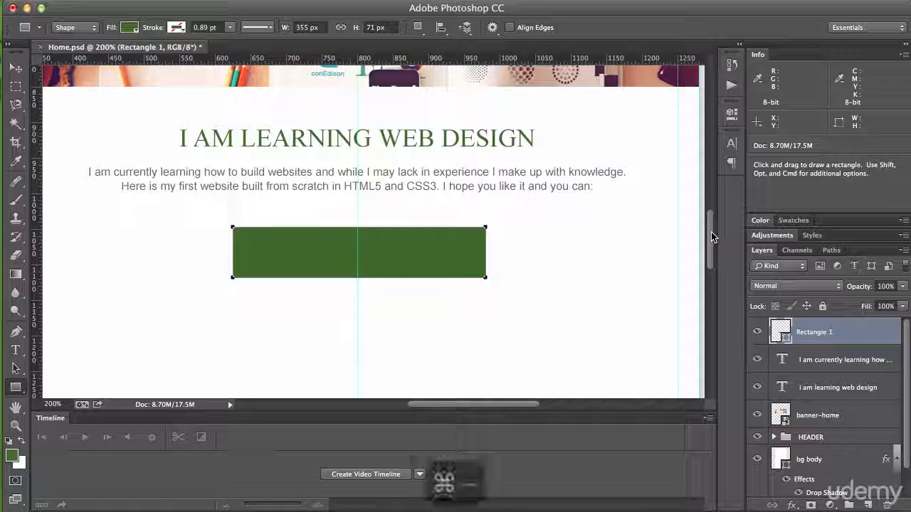
pyautogui.press('super+minus')
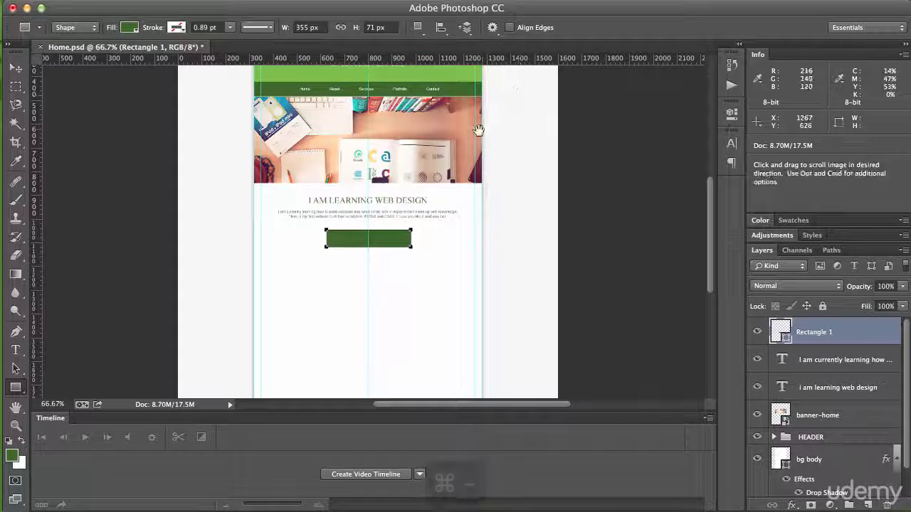
pyautogui.moveTo(473, 207); pyautogui.dragTo(498, 230)
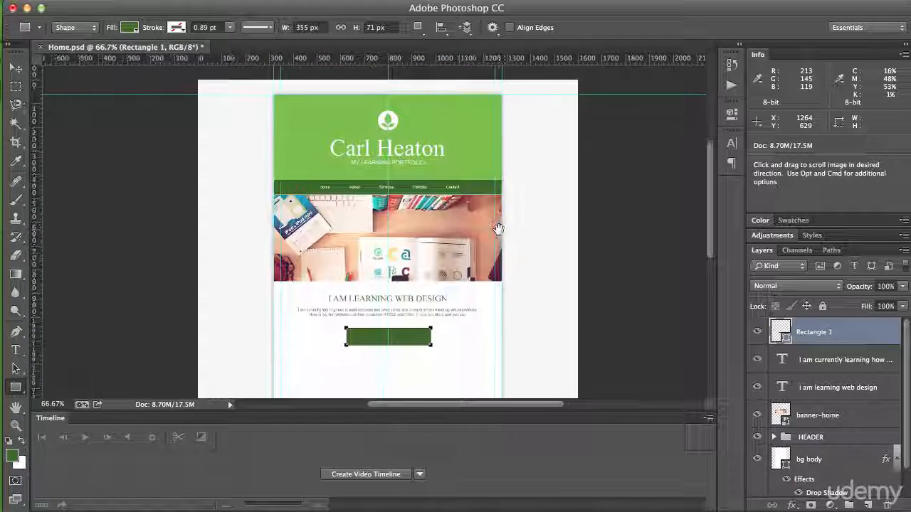
pyautogui.doubleClick(780, 327)
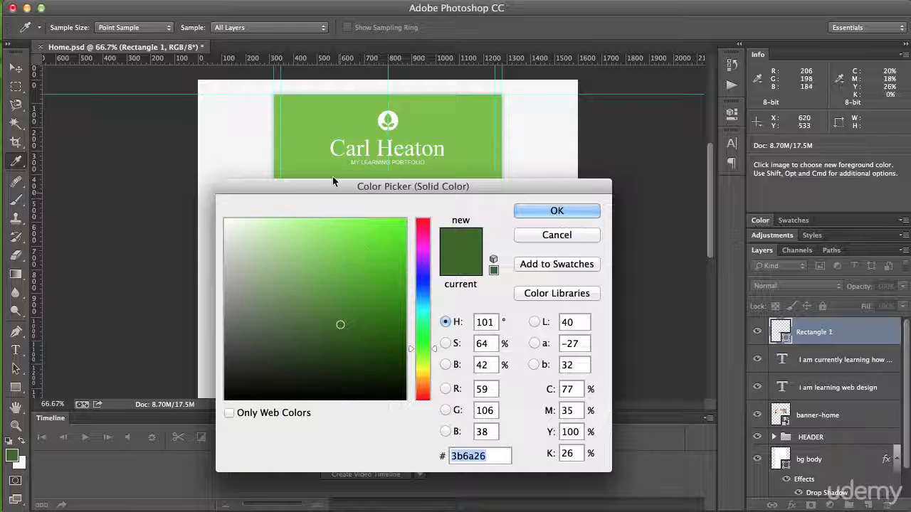
pyautogui.click(302, 147)
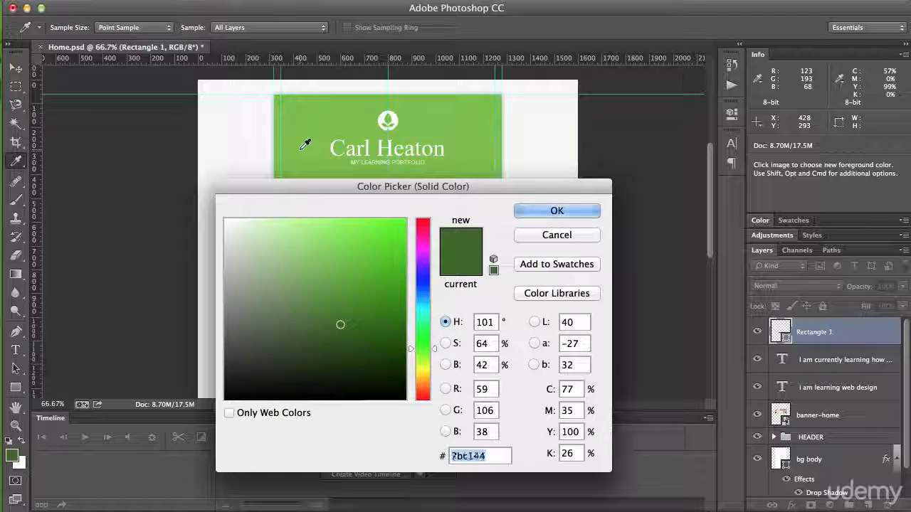
pyautogui.click(541, 217)
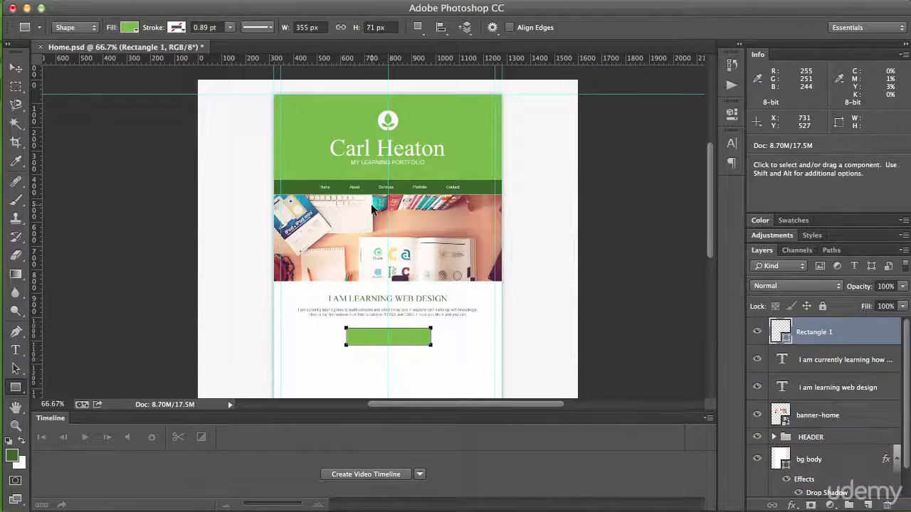
# Step: Set the green rectangle's width to 280 px and its height to 50 px
pyautogui.press('super+equal')
pyautogui.press('super+equal')
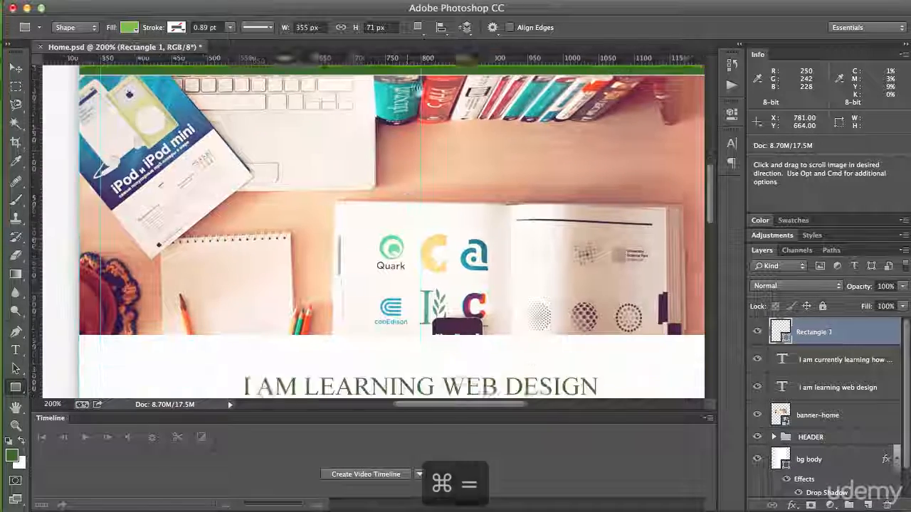
pyautogui.moveTo(413, 299); pyautogui.dragTo(424, 115)
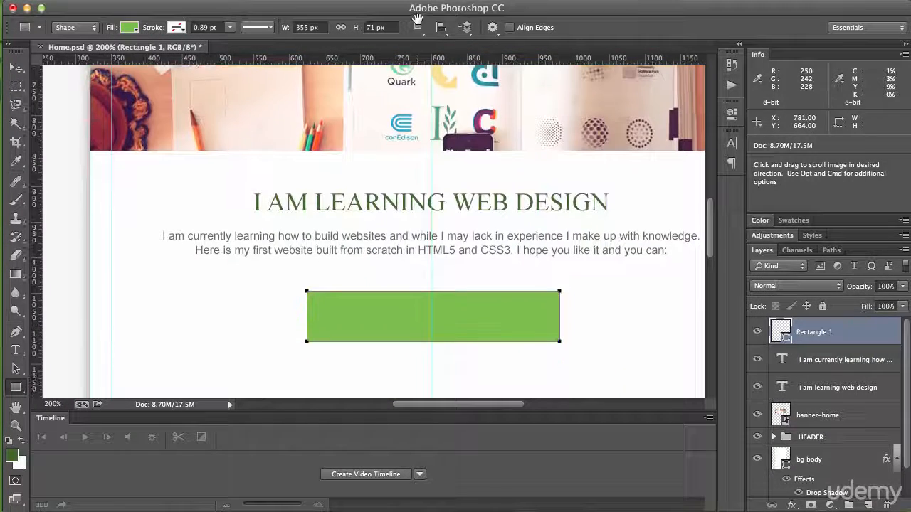
pyautogui.click(311, 27)
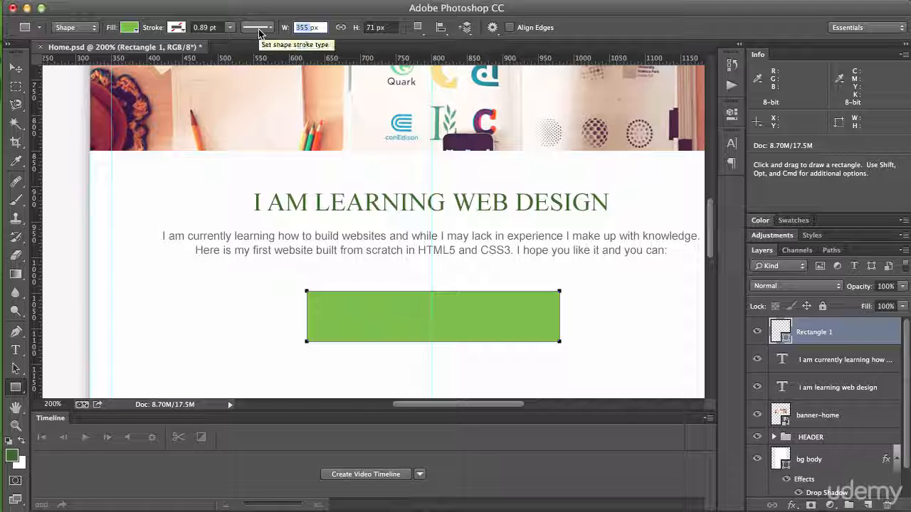
pyautogui.write('280')
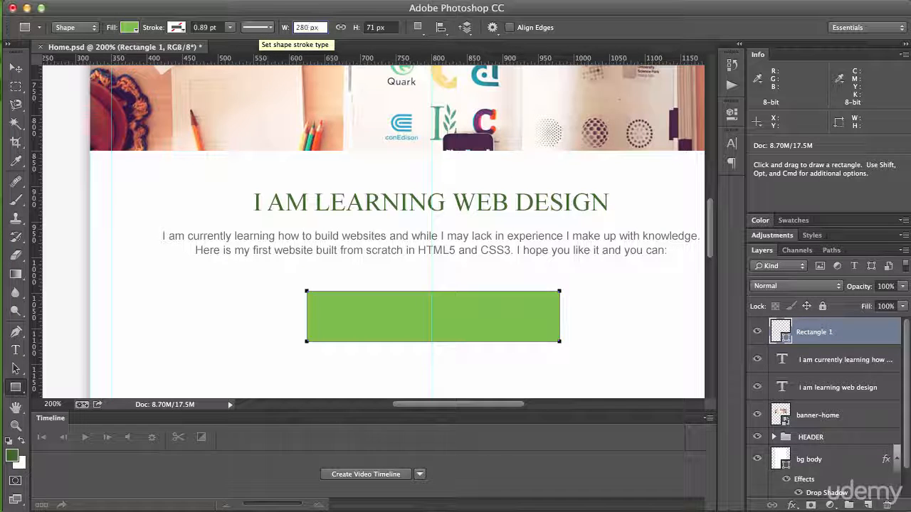
pyautogui.press('Return')
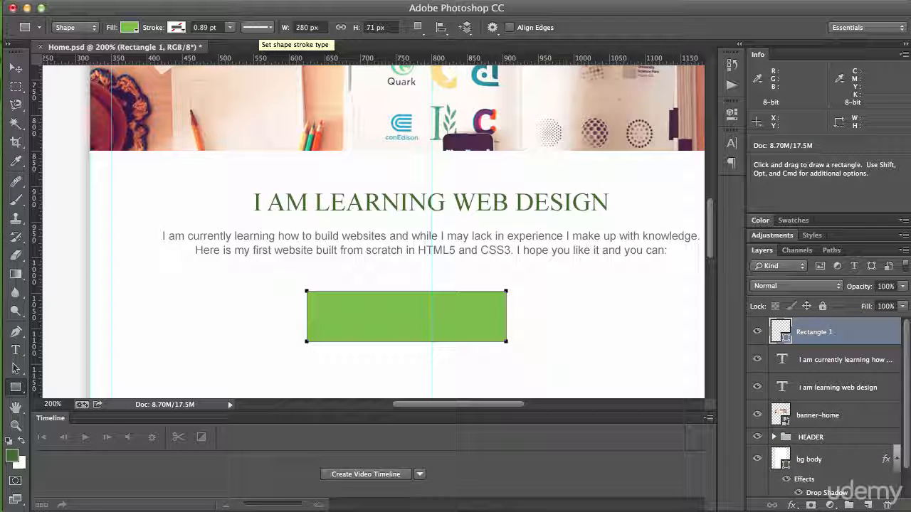
pyautogui.click(371, 31)
pyautogui.write('50')
pyautogui.press('Return')
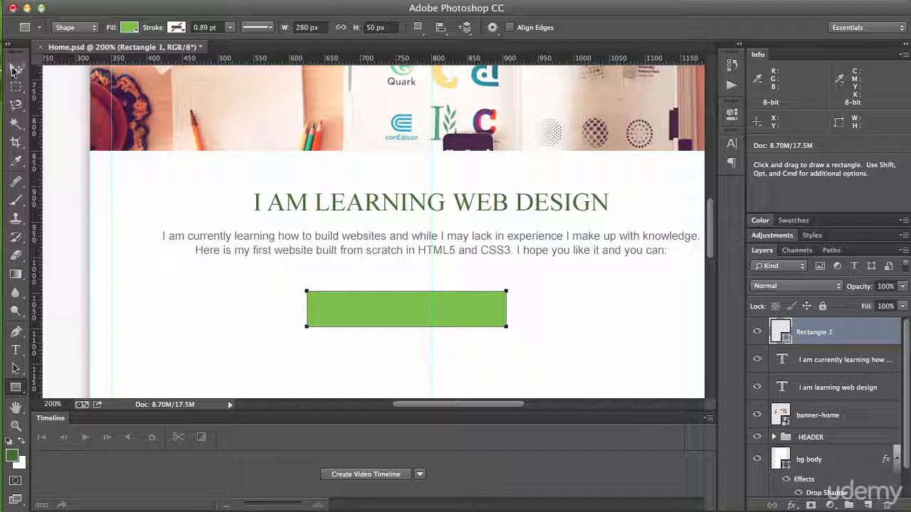
# Step: Centre the green rectangle on the page's middle guide and place it 30 px below the introductory paragraph
pyautogui.click(14, 69)
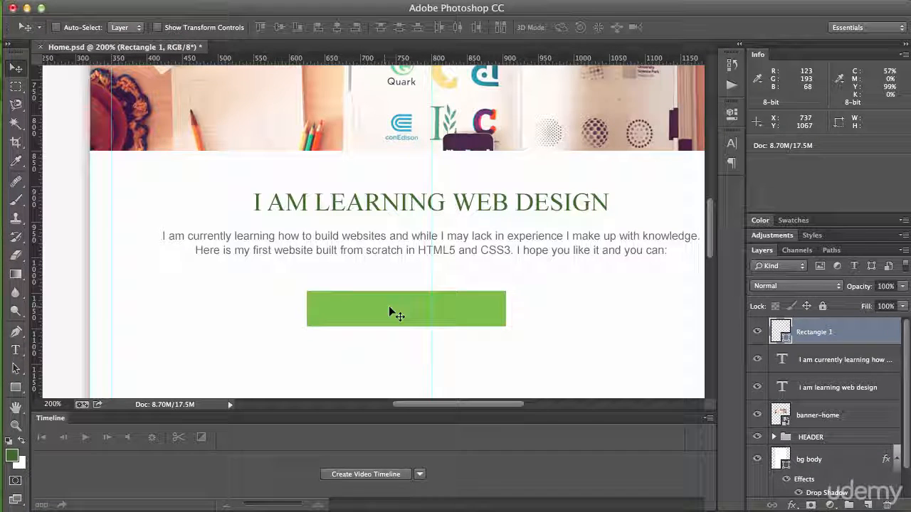
pyautogui.moveTo(390, 308); pyautogui.dragTo(415, 307)
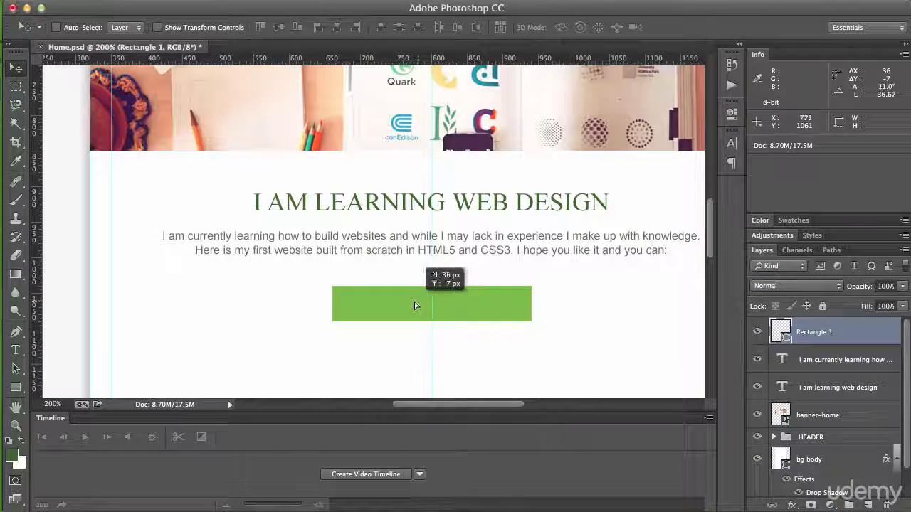
pyautogui.moveTo(465, 311); pyautogui.dragTo(462, 275)
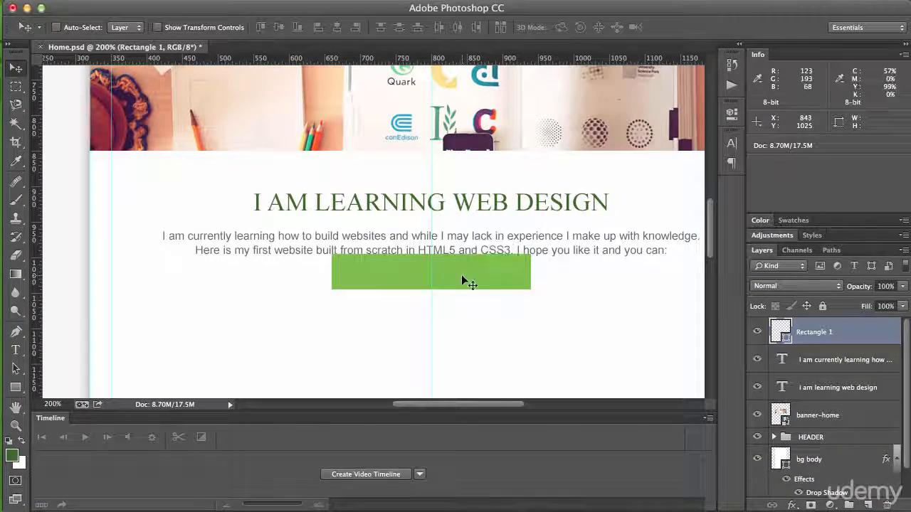
pyautogui.hotkey('shift', 'Down')
pyautogui.hotkey('shift', 'Down')
pyautogui.hotkey('shift', 'Down')
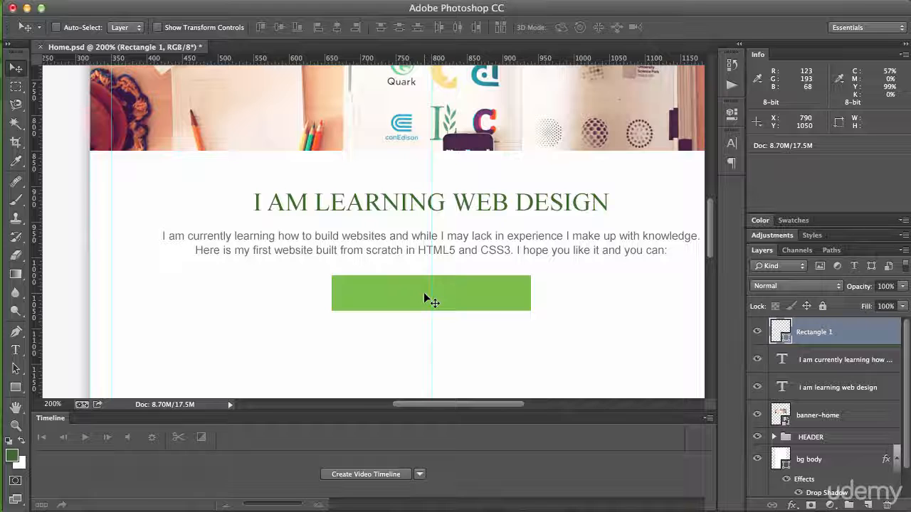
# Step: Add a separate text layer beside the green rectangle reading "Hire me i'm cheap"
pyautogui.press('t')
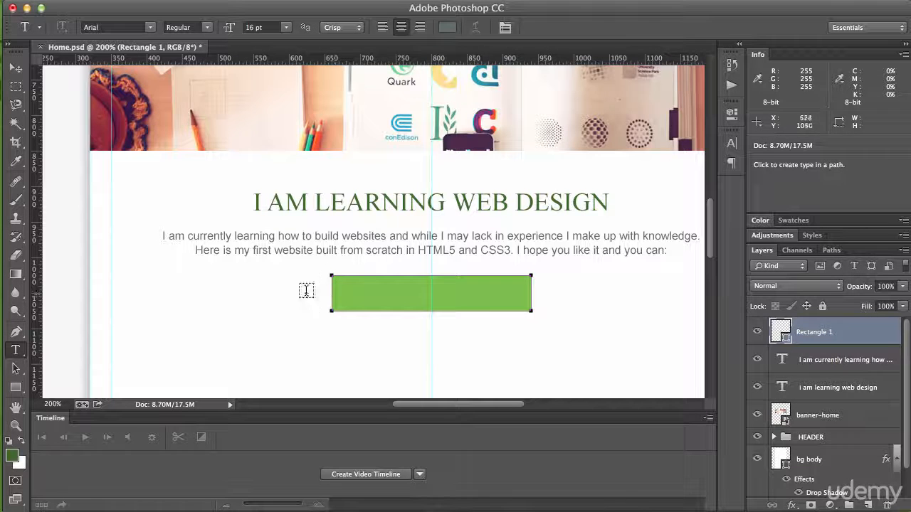
pyautogui.click(262, 290)
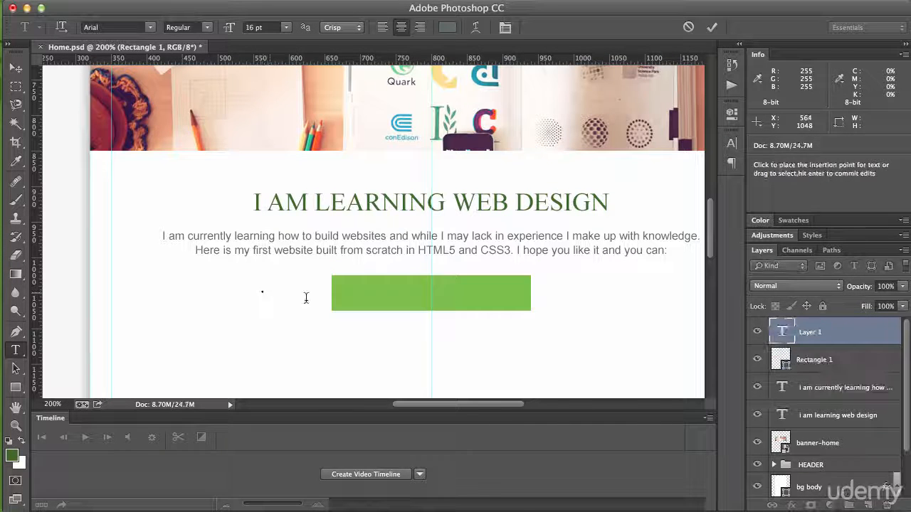
pyautogui.write('HIRE')
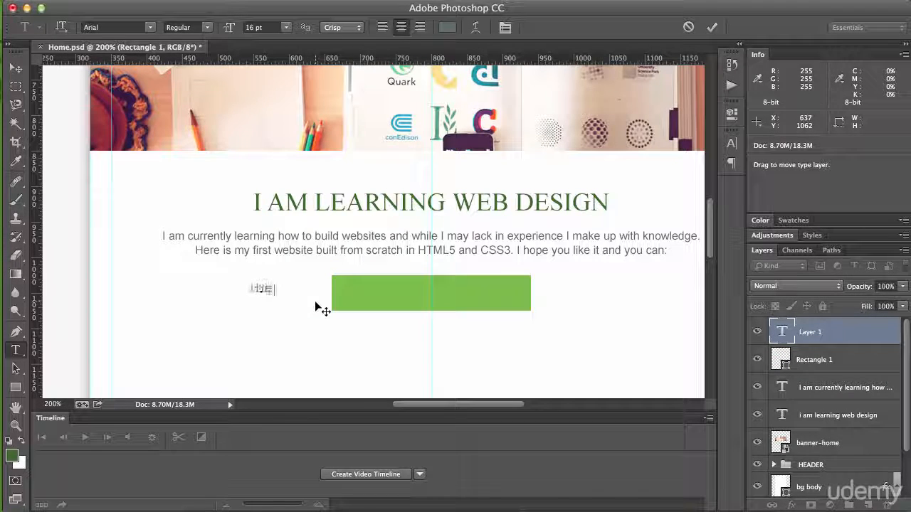
pyautogui.write(' me i')
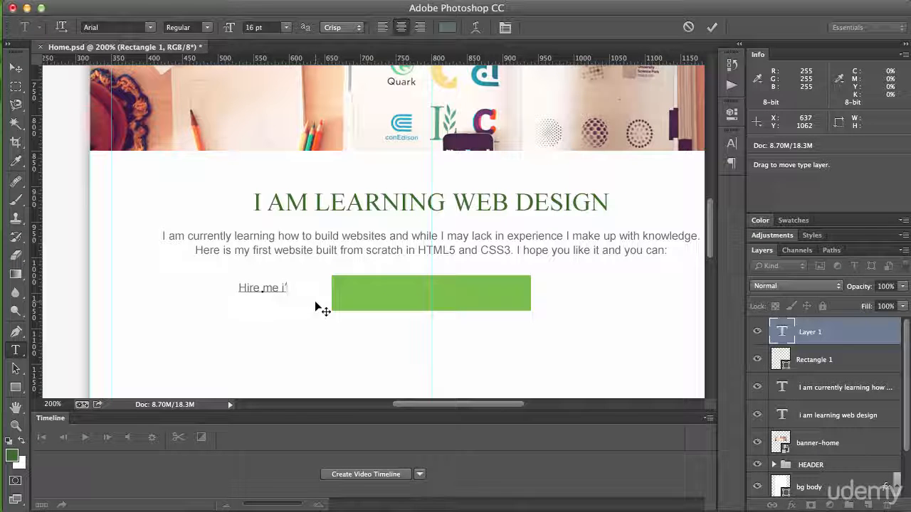
pyautogui.write("'m cheap")
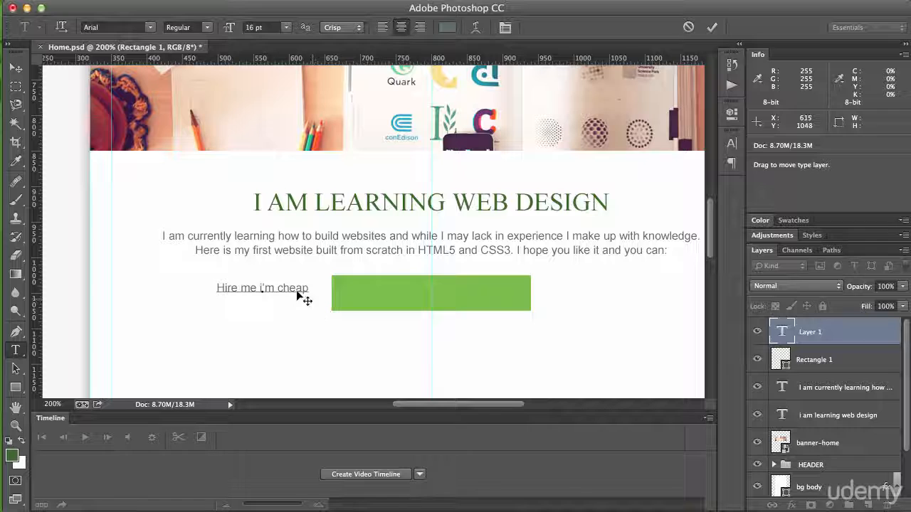
# Step: Colour the "Hire me i'm cheap" text white (ffffff), centre it on the green rectangle and commit it
pyautogui.doubleClick(284, 288)
pyautogui.tripleClick(284, 288)
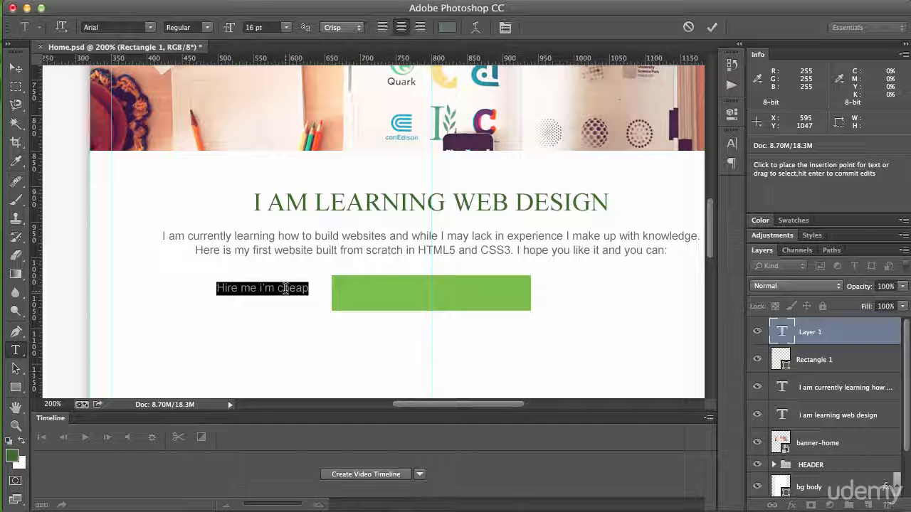
pyautogui.click(447, 27)
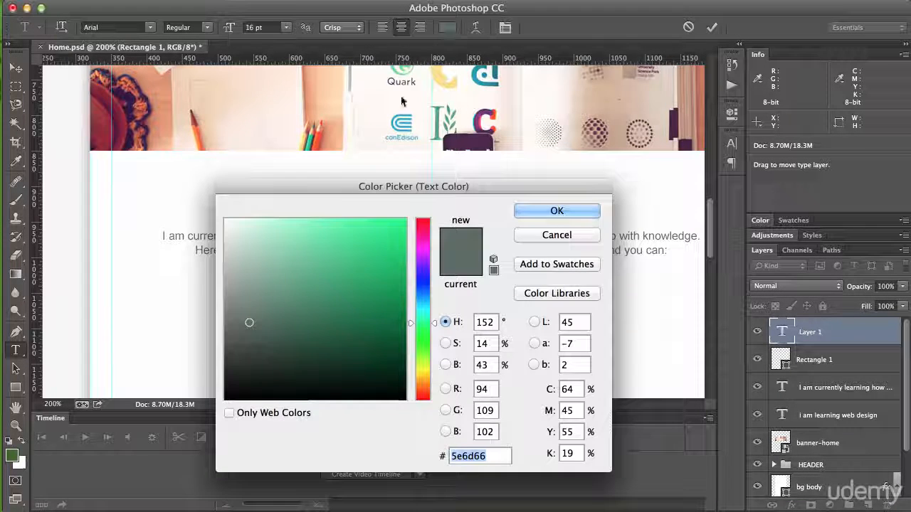
pyautogui.moveTo(280, 248); pyautogui.dragTo(203, 191)
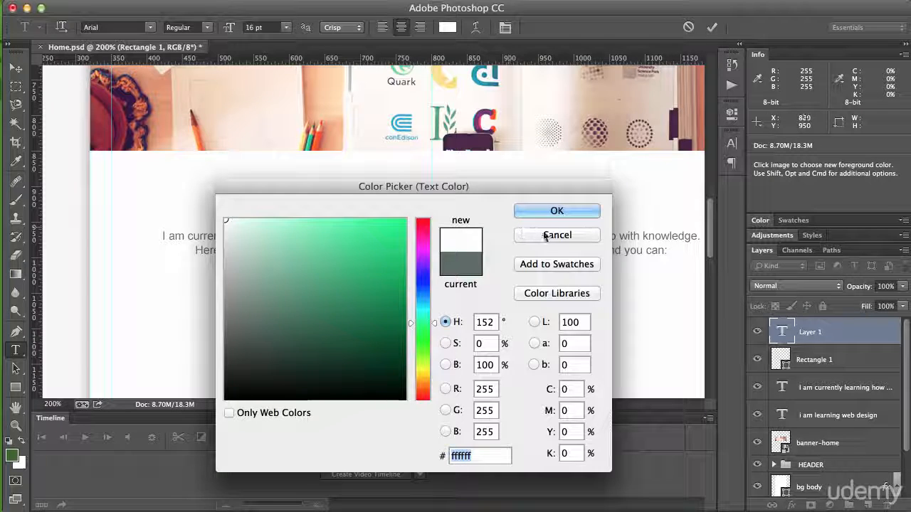
pyautogui.click(555, 211)
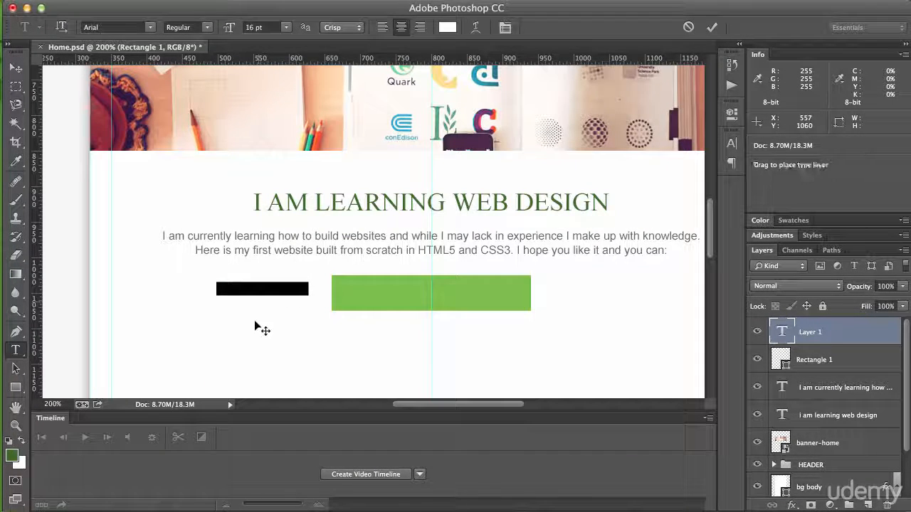
pyautogui.moveTo(255, 322); pyautogui.dragTo(416, 325)
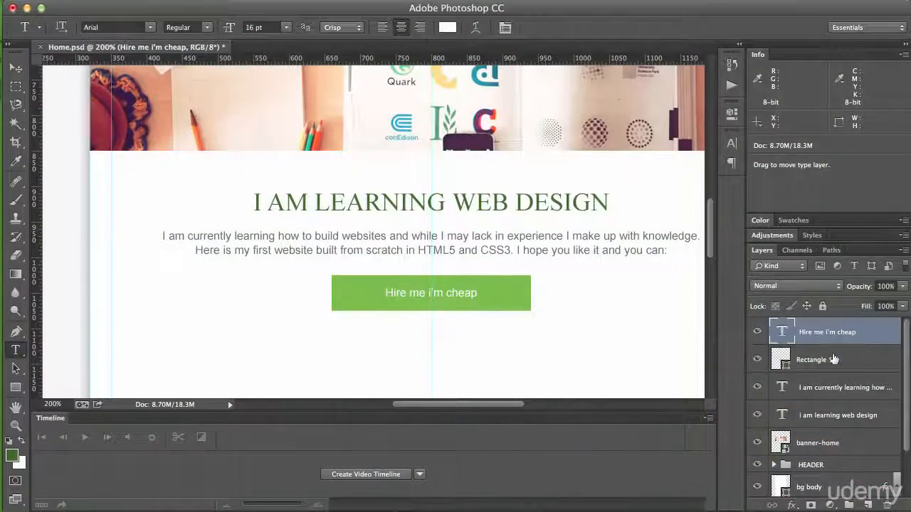
pyautogui.click(833, 360)
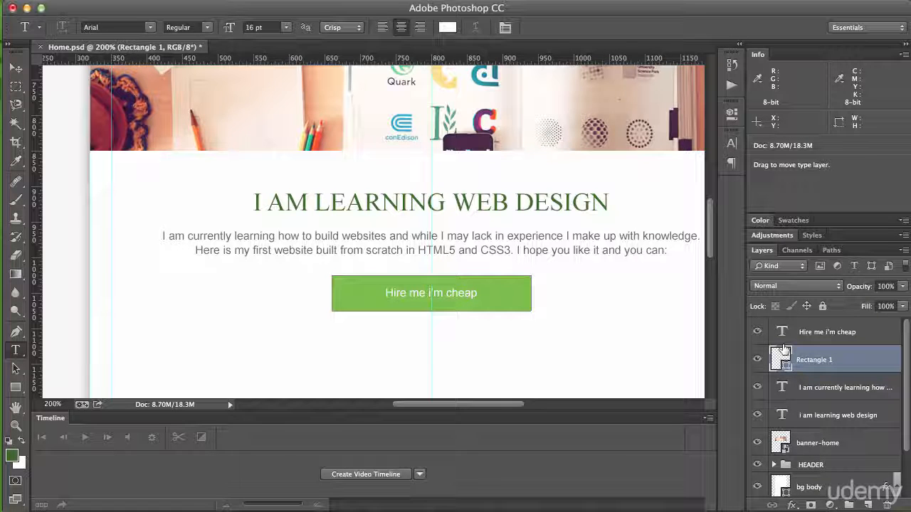
# Step: Group the layers from banner-home up to "Hire me i'm cheap" and name the group "Content Home"
pyautogui.scroll(-1, 782, 359)
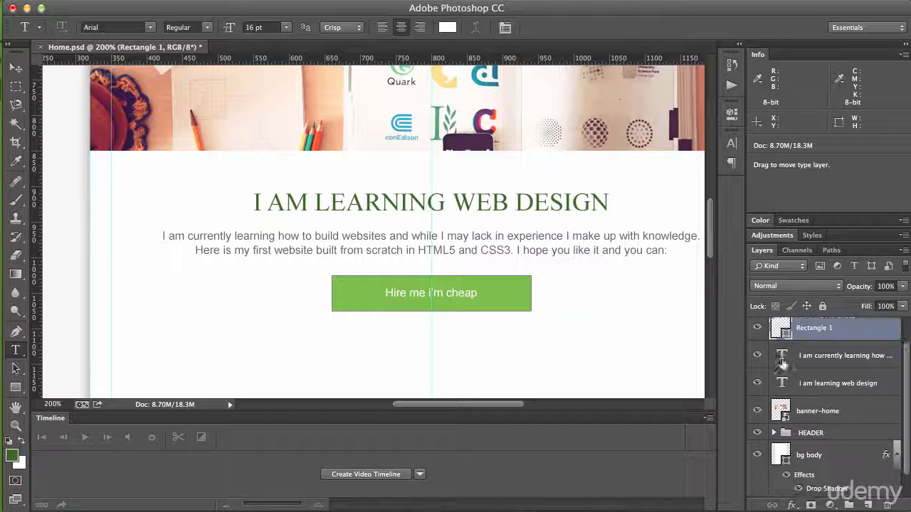
pyautogui.click(811, 411)
pyautogui.scroll(1, 818, 412)
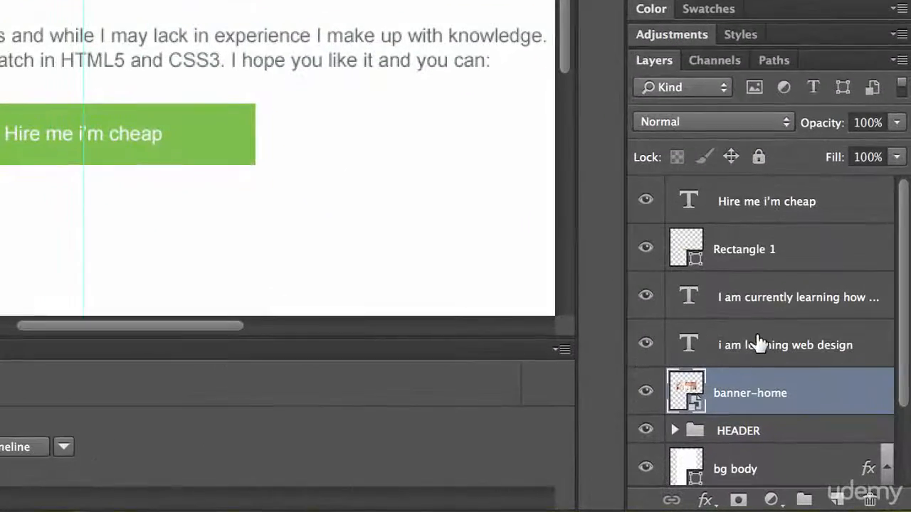
pyautogui.keyDown('shift'); pyautogui.click(758, 205); pyautogui.keyUp('shift')
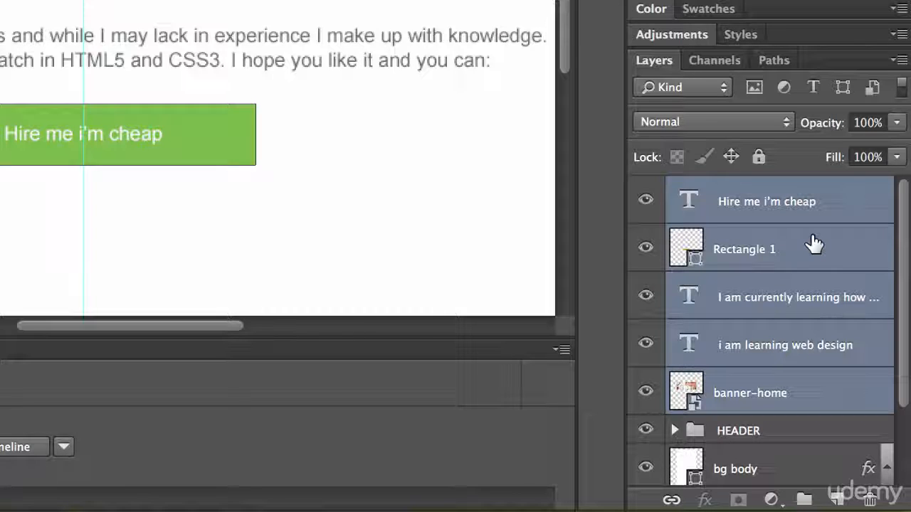
pyautogui.press('super+g')
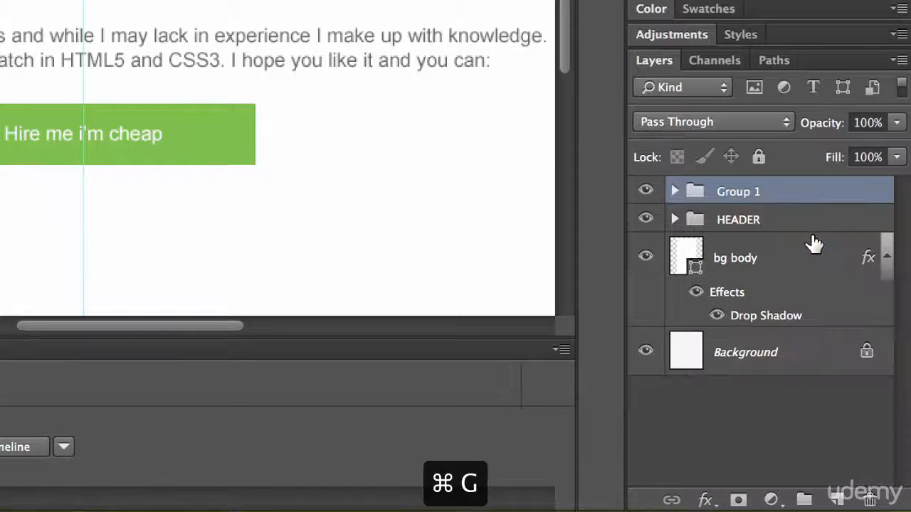
pyautogui.doubleClick(742, 191)
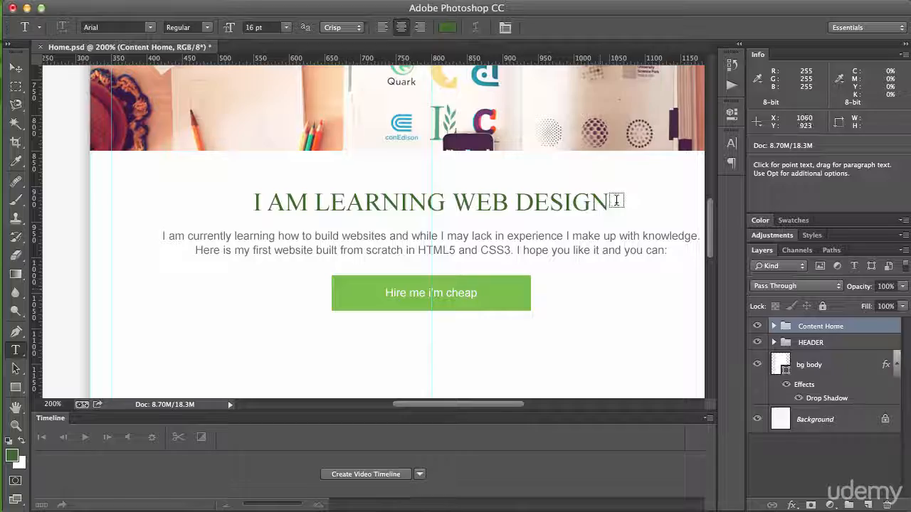
# Step: Place the image portfolio.jpg from the website images folder into the document as an embedded file
pyautogui.scroll(-5, 613, 217)
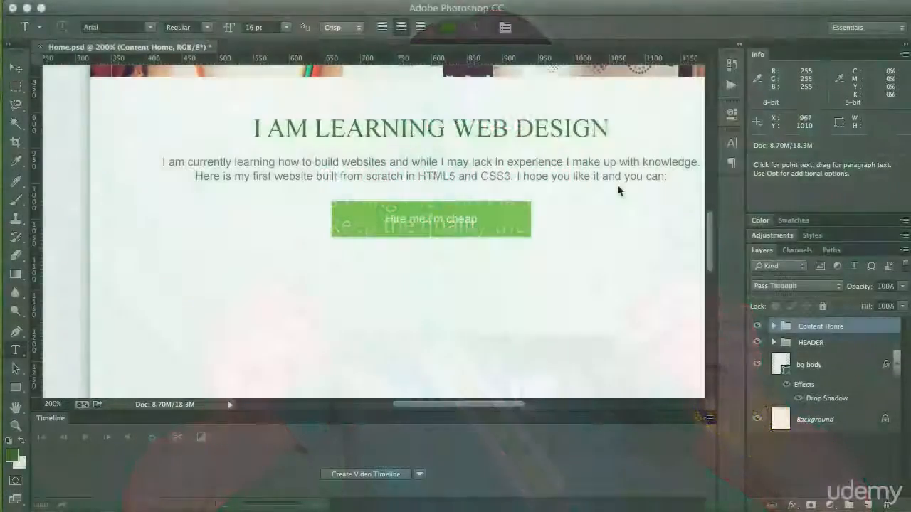
pyautogui.scroll(-5, 575, 227)
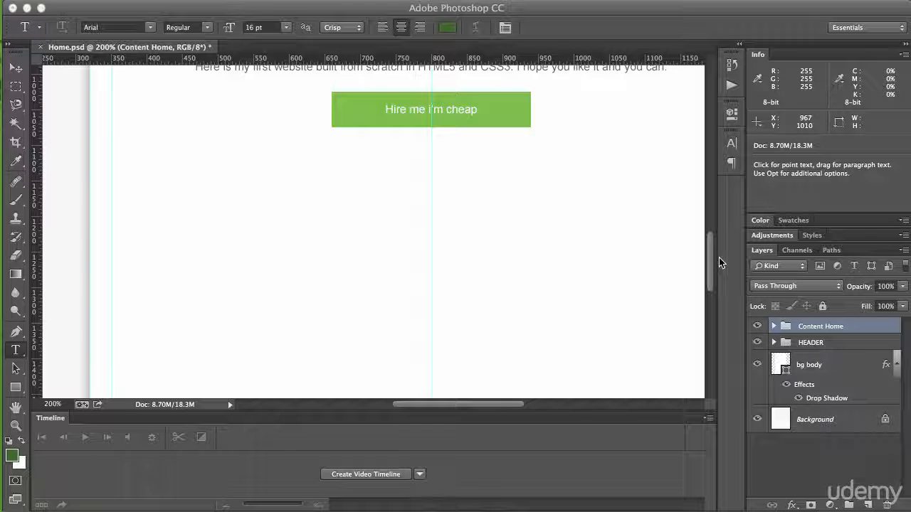
pyautogui.moveTo(706, 256); pyautogui.dragTo(713, 238)
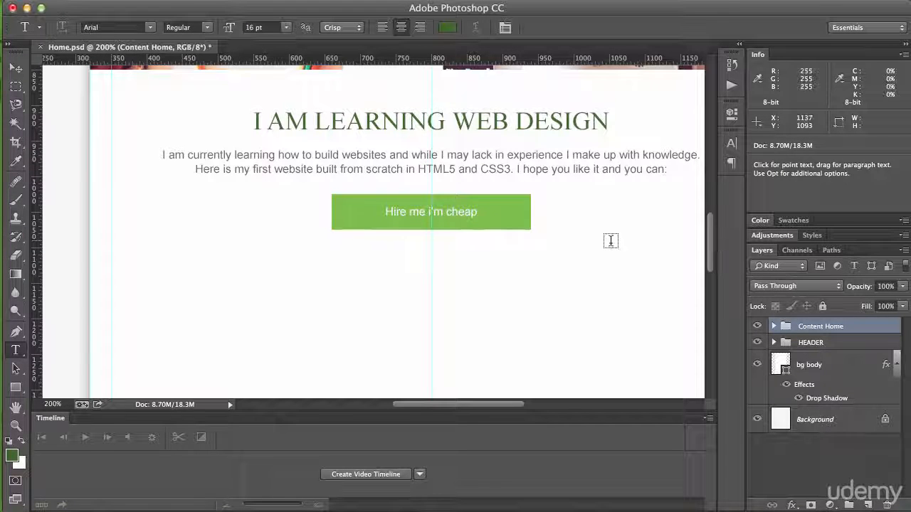
pyautogui.click(79, 1)
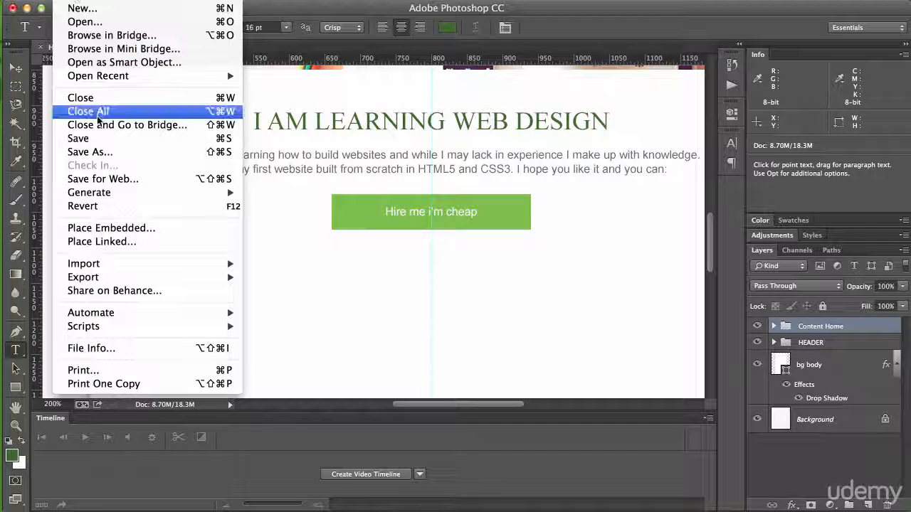
pyautogui.click(114, 228)
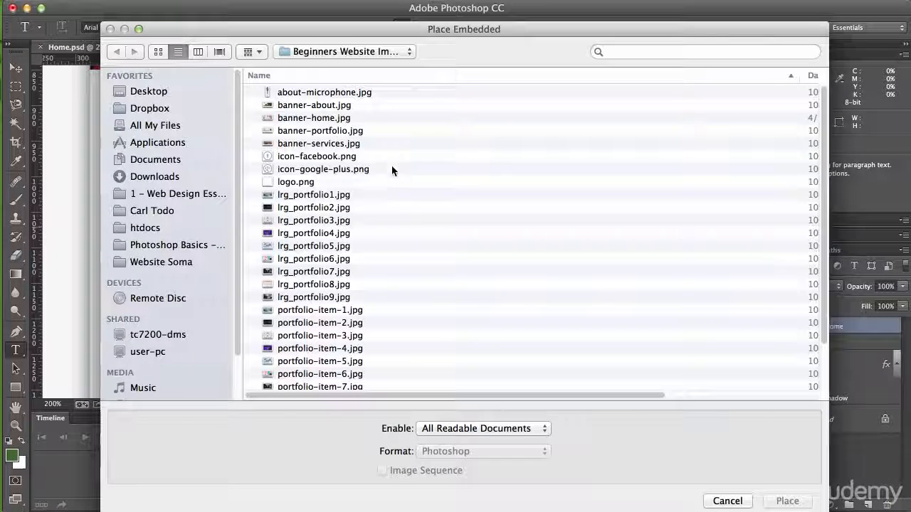
pyautogui.scroll(-2, 386, 146)
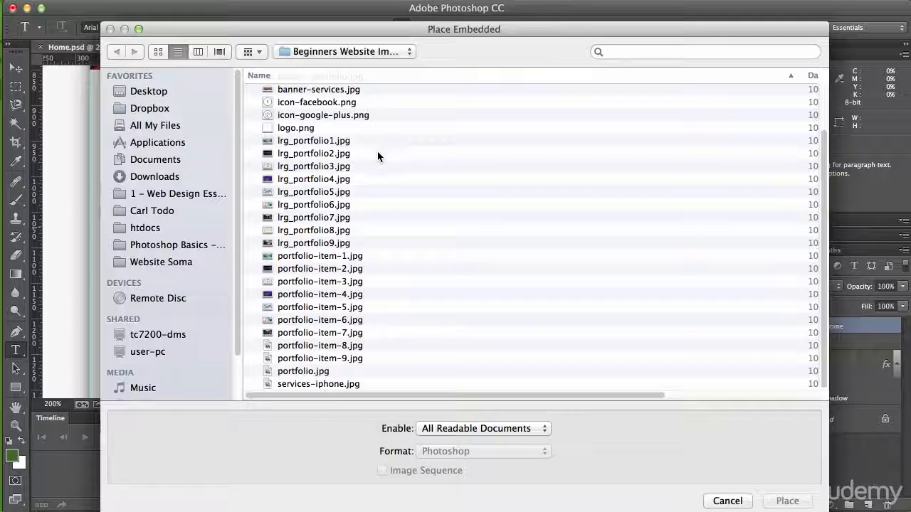
pyautogui.scroll(3, 378, 153)
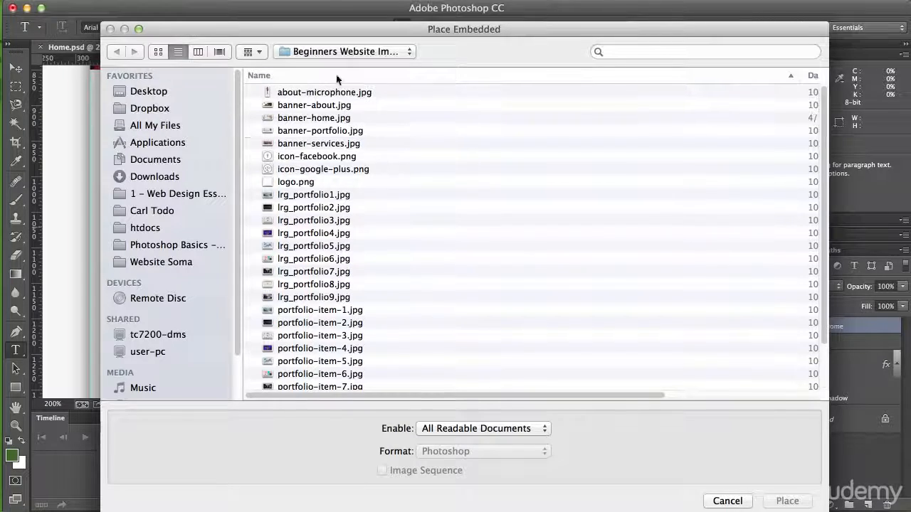
pyautogui.click(157, 53)
pyautogui.scroll(-2, 667, 227)
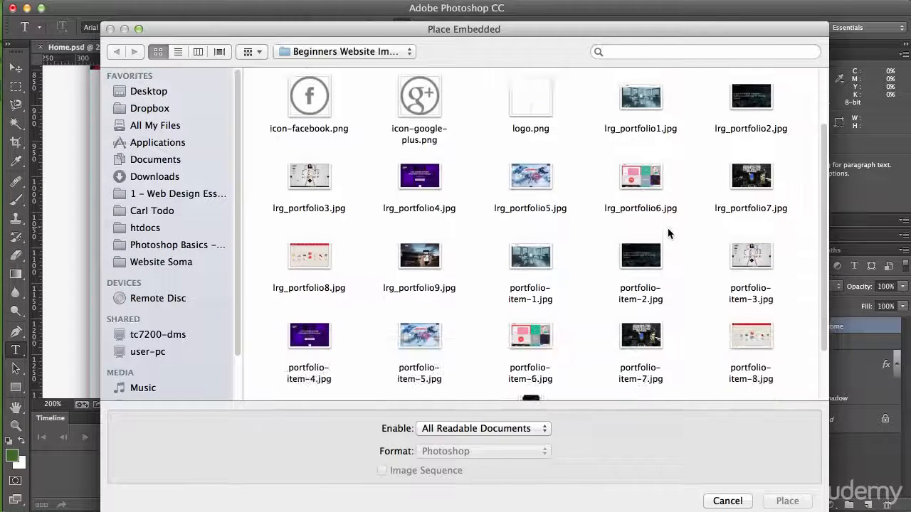
pyautogui.scroll(-2, 667, 224)
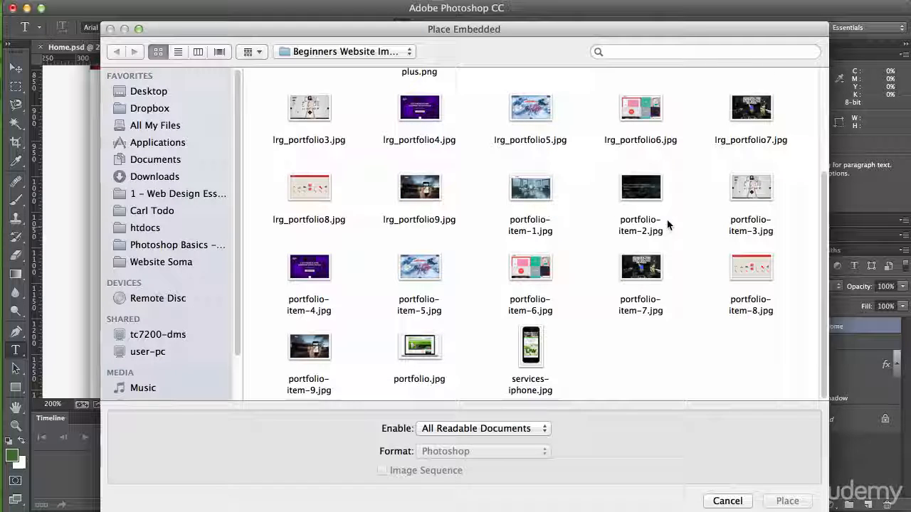
pyautogui.click(426, 356)
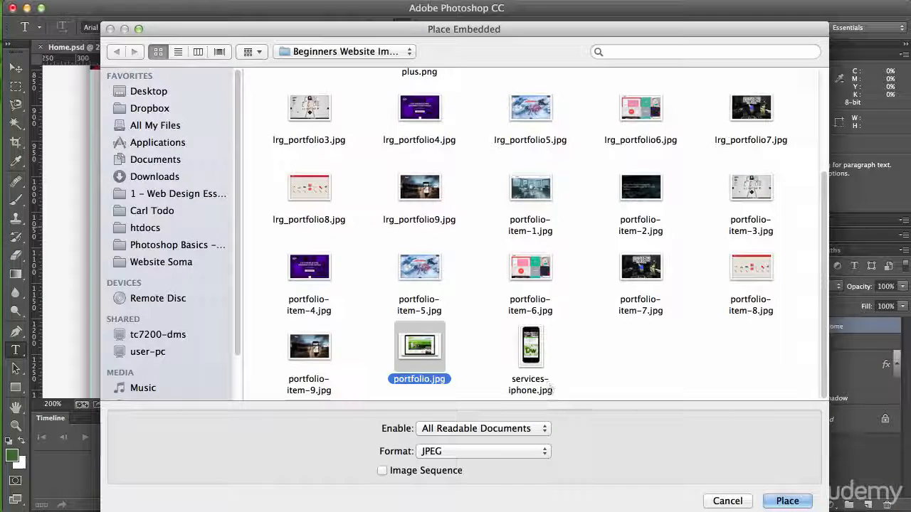
pyautogui.click(787, 501)
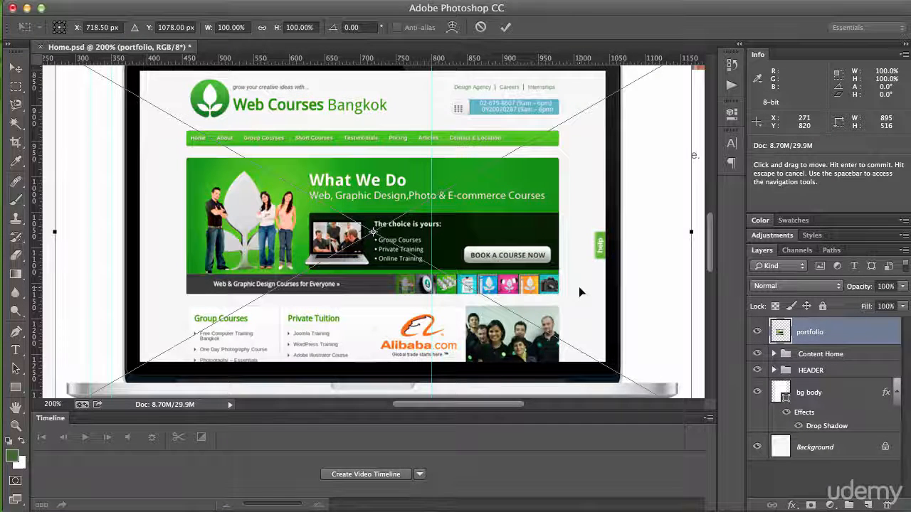
# Step: Position the laptop image below the green button, centred on the page's middle guide, and commit the placement
pyautogui.press('super+minus')
pyautogui.press('super+minus')
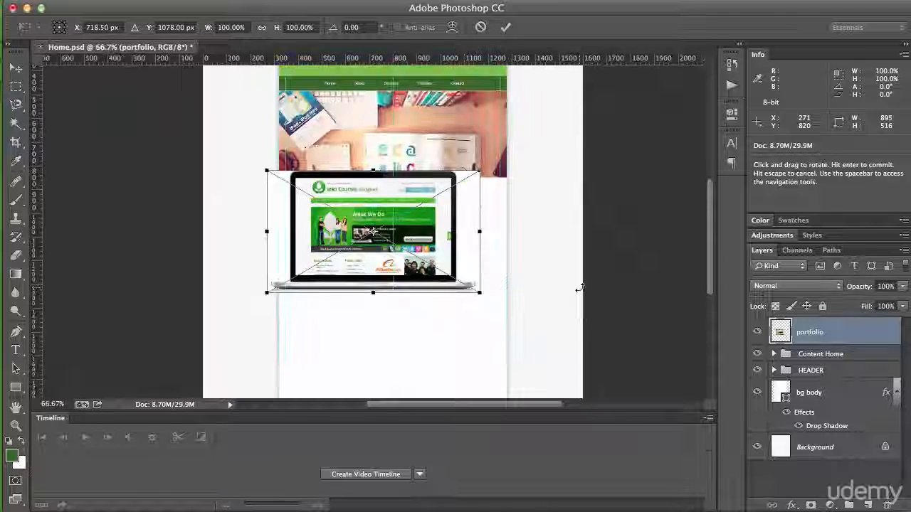
pyautogui.moveTo(418, 242)
pyautogui.mouseDown()
pyautogui.moveTo(431, 254)
pyautogui.moveTo(434, 302)
pyautogui.moveTo(421, 219)
pyautogui.moveTo(415, 269)
pyautogui.moveTo(412, 257)
pyautogui.mouseUp()
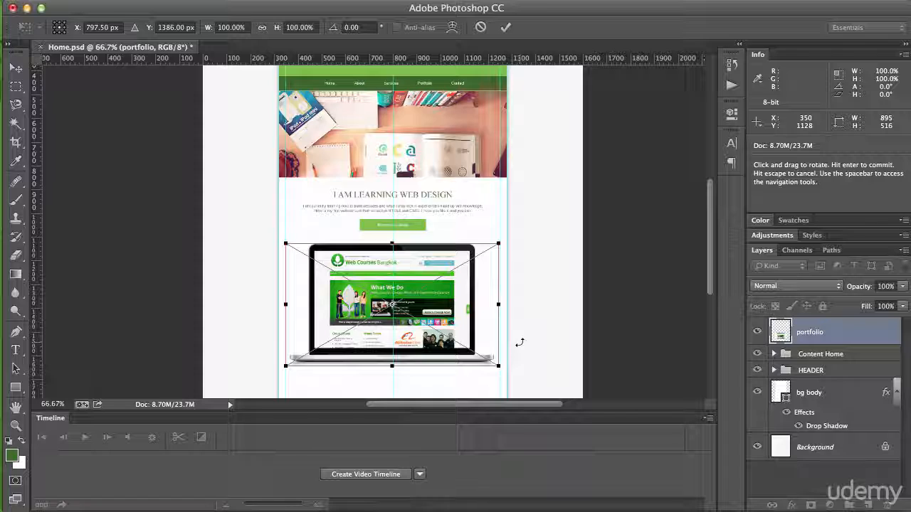
pyautogui.press('Return')
pyautogui.press('t')
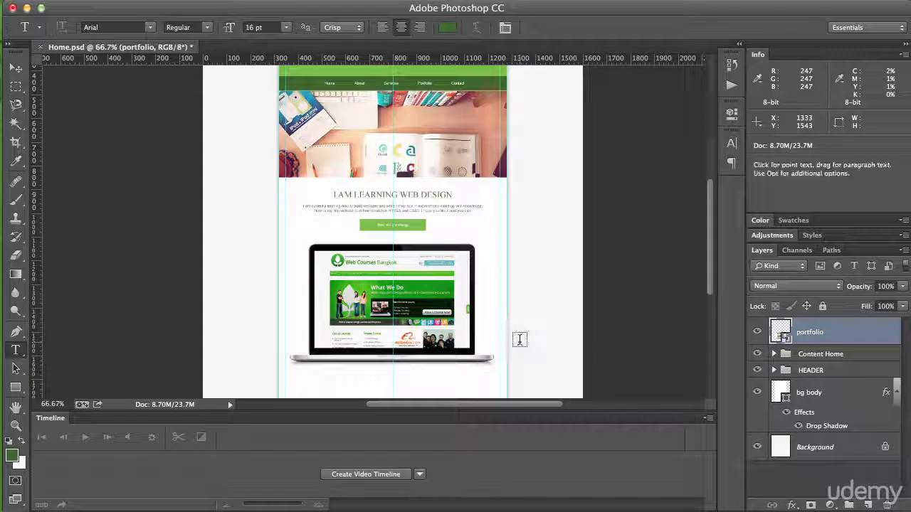
# Step: Examine the placed laptop image at 200% and the empty space between it and the page's lower edge
pyautogui.press('super+plus')
pyautogui.press('super+plus')
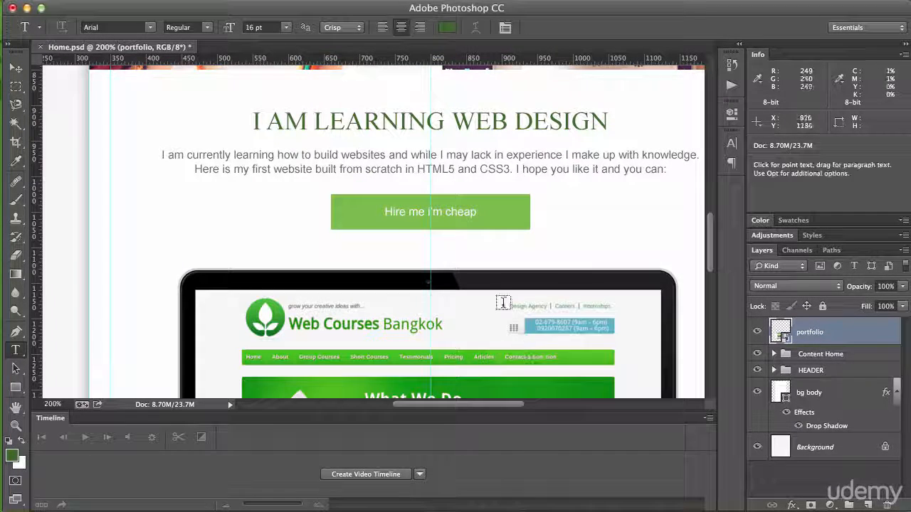
pyautogui.press('space')
pyautogui.scroll(-5, 485, 282)
pyautogui.scroll(-4, 473, 296)
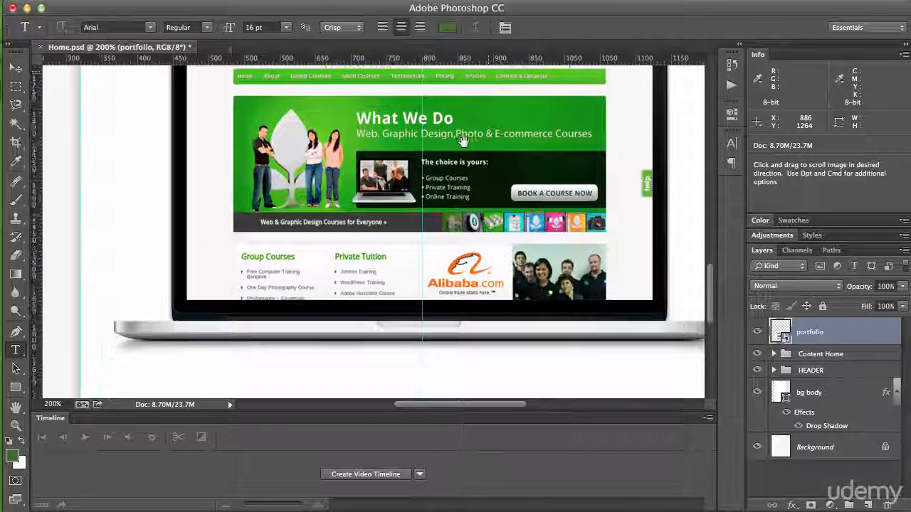
pyautogui.scroll(-3, 473, 296)
pyautogui.scroll(-4, 458, 224)
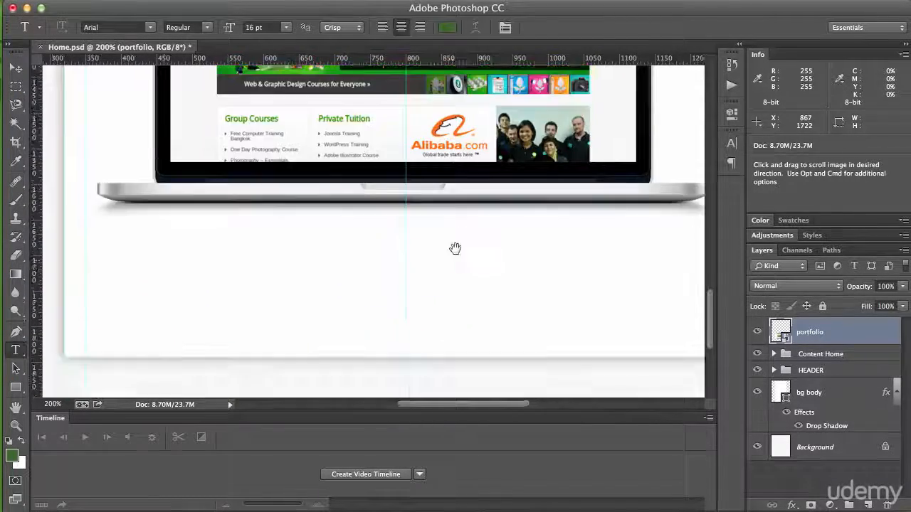
pyautogui.scroll(7, 457, 207)
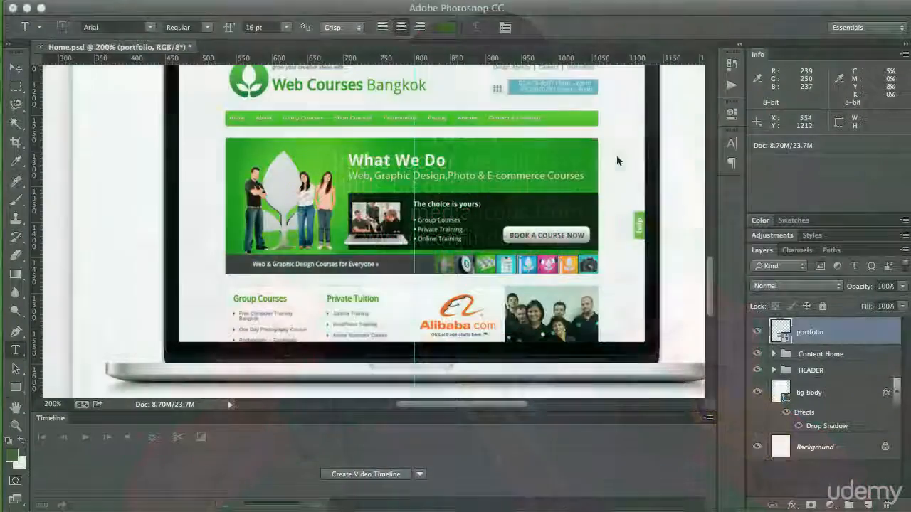
pyautogui.scroll(-5, 633, 230)
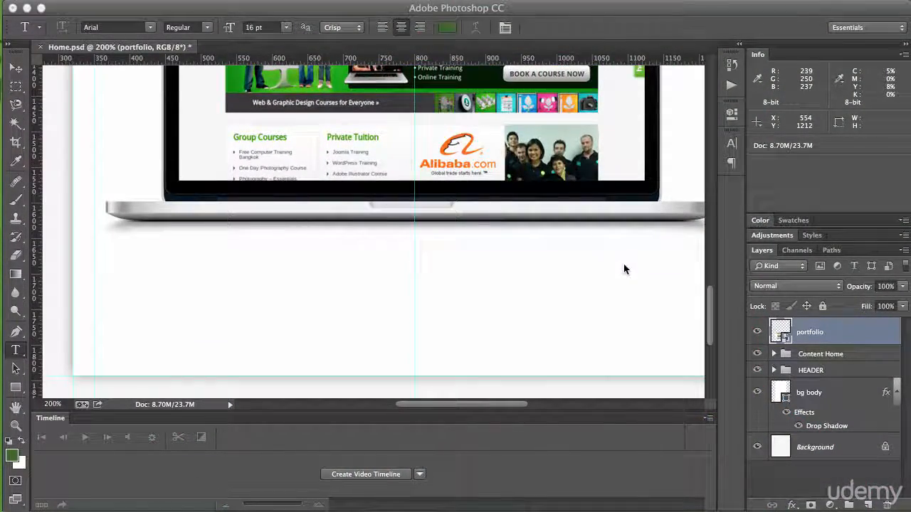
# Step: Move the portfolio layer into the Content Home group
pyautogui.press('space')
pyautogui.moveTo(591, 258); pyautogui.dragTo(557, 264)
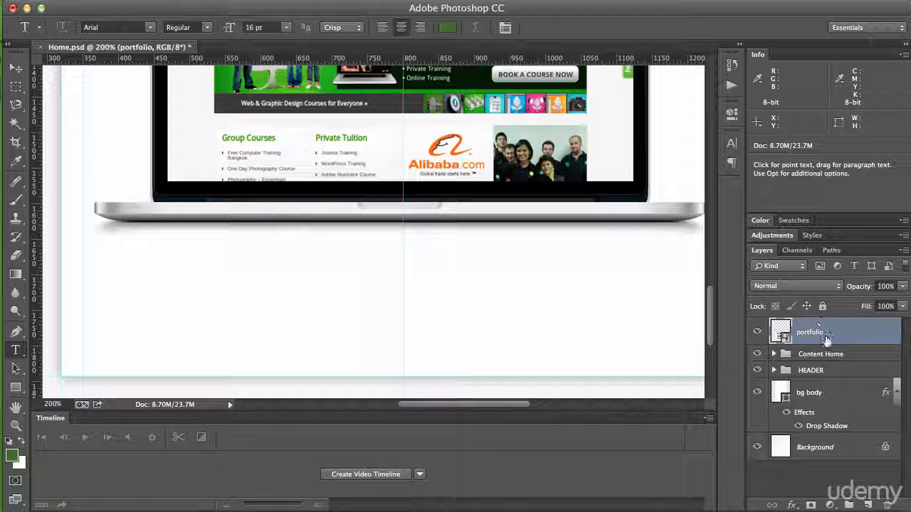
pyautogui.moveTo(820, 338); pyautogui.dragTo(816, 355)
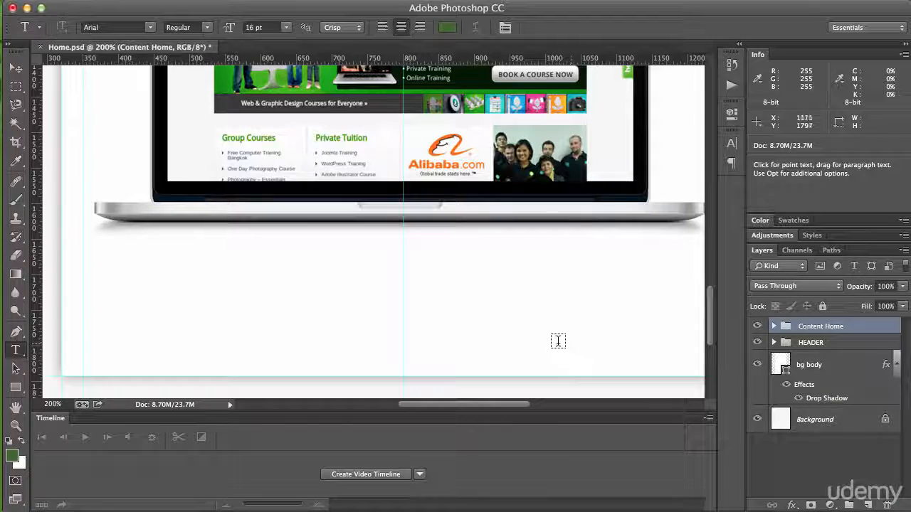
# Step: Draw a rectangle shape about 194 by 74 px in the empty area below the laptop's left half
pyautogui.moveTo(558, 341); pyautogui.dragTo(537, 307)
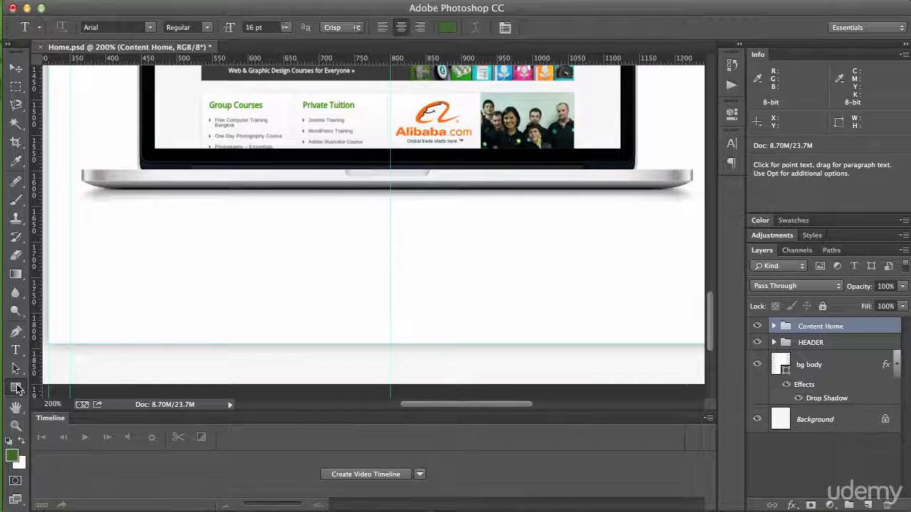
pyautogui.click(17, 389)
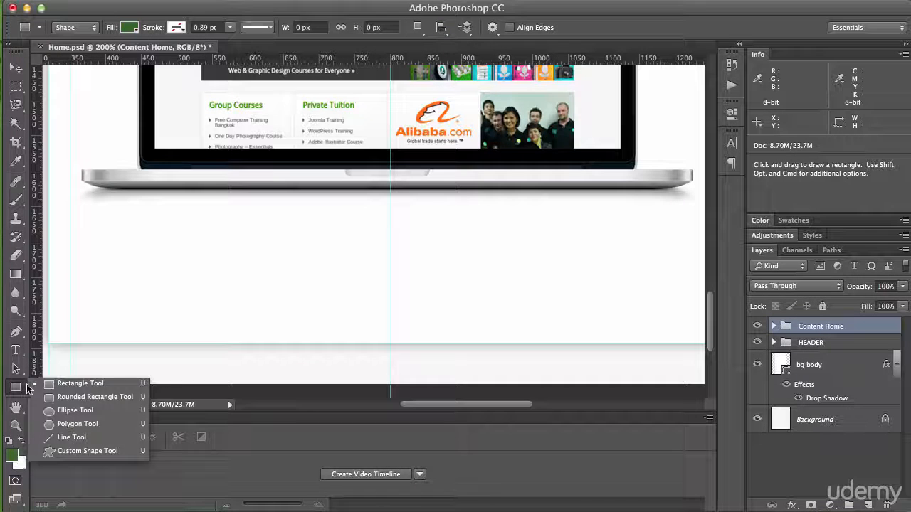
pyautogui.click(64, 382)
pyautogui.moveTo(120, 248); pyautogui.dragTo(258, 302)
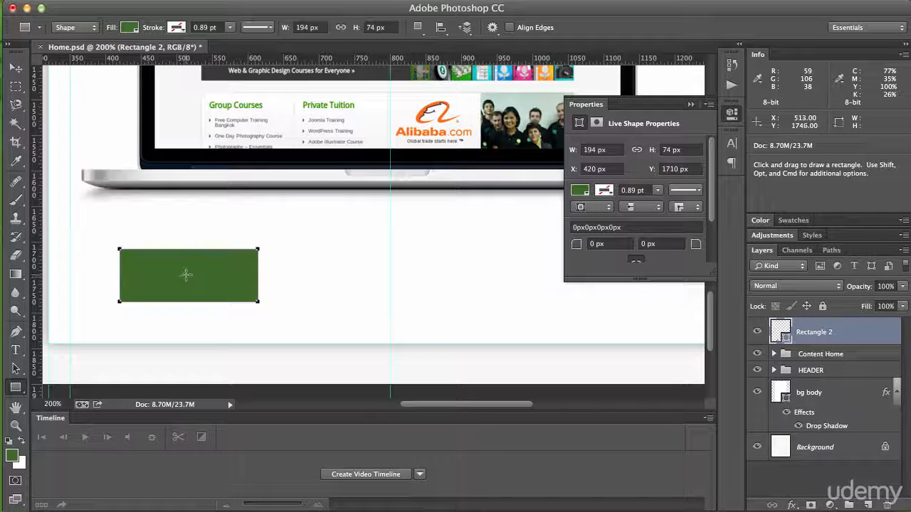
# Step: Try several recently used colours as the new rectangle's fill and settle on blue
pyautogui.click(581, 191)
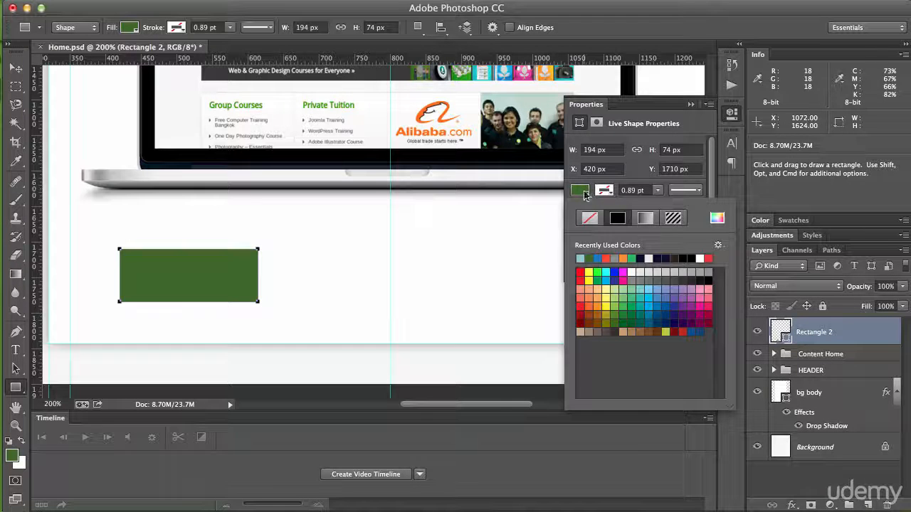
pyautogui.click(617, 253)
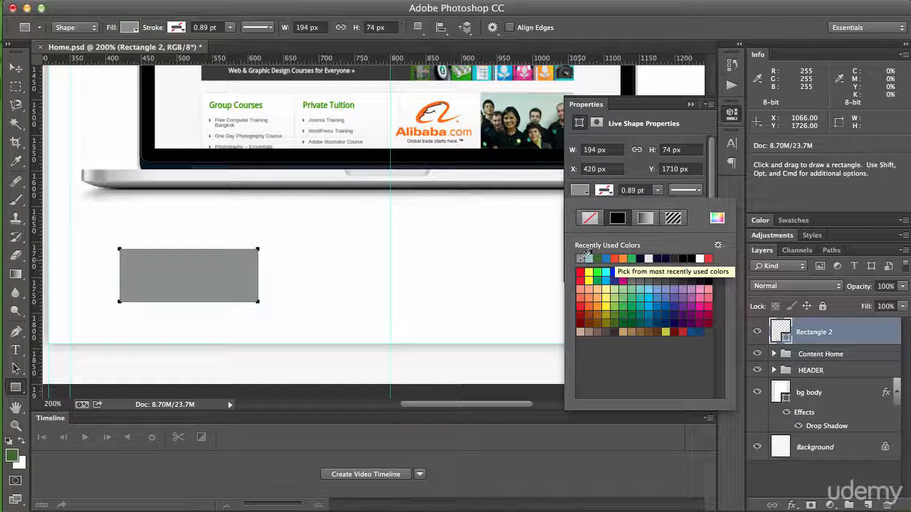
pyautogui.click(598, 256)
pyautogui.click(623, 259)
pyautogui.click(614, 258)
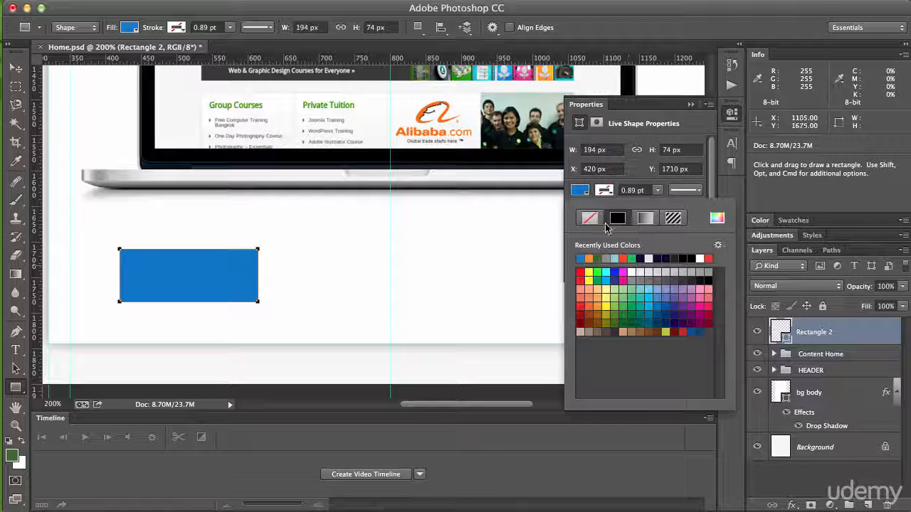
pyautogui.press('Escape')
pyautogui.press('Escape')
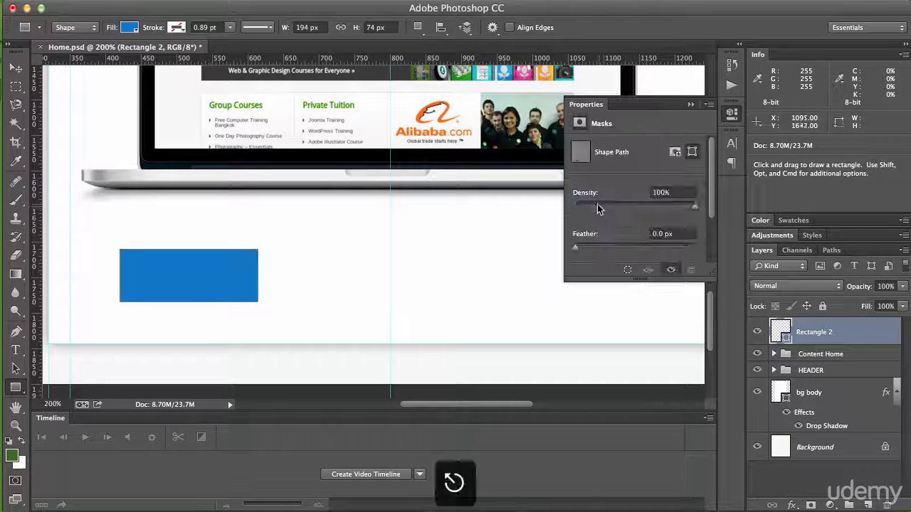
# Step: Set the blue rectangle's fill colour to hex 5e6d66
pyautogui.doubleClick(781, 331)
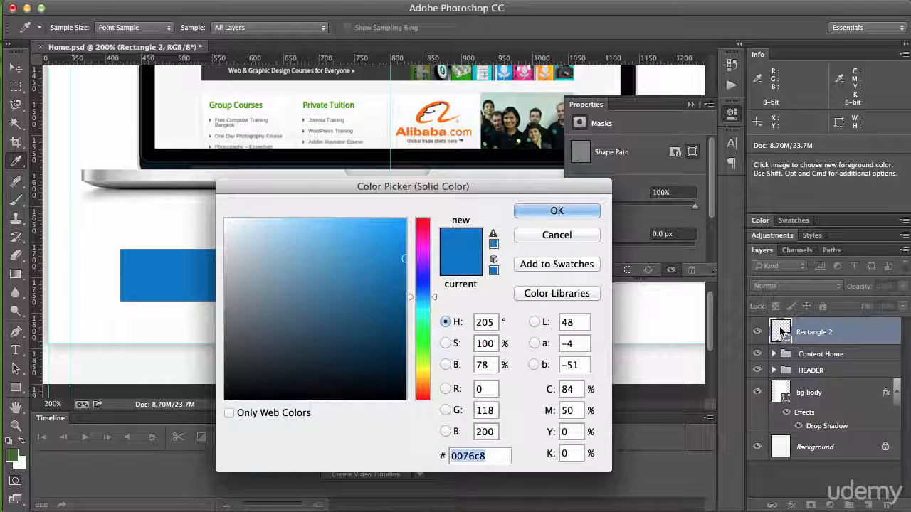
pyautogui.moveTo(409, 187); pyautogui.dragTo(509, 143)
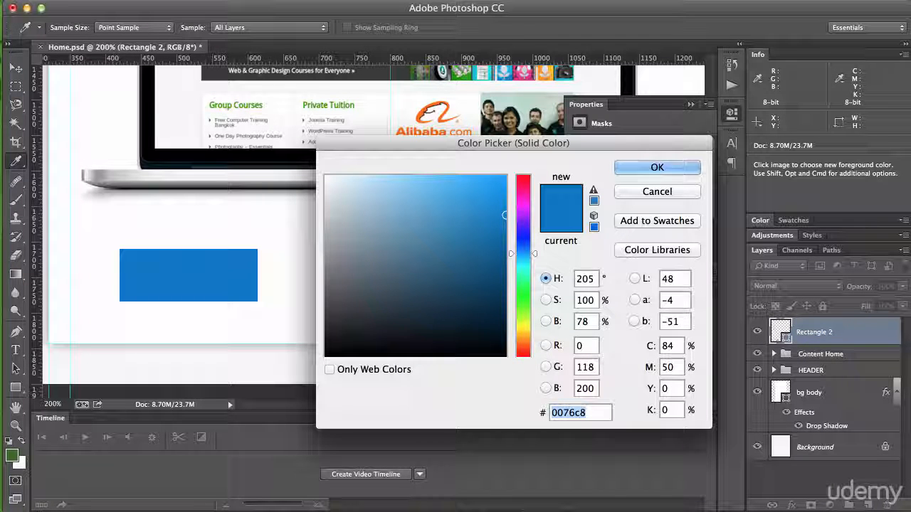
pyautogui.press('super+Tab')
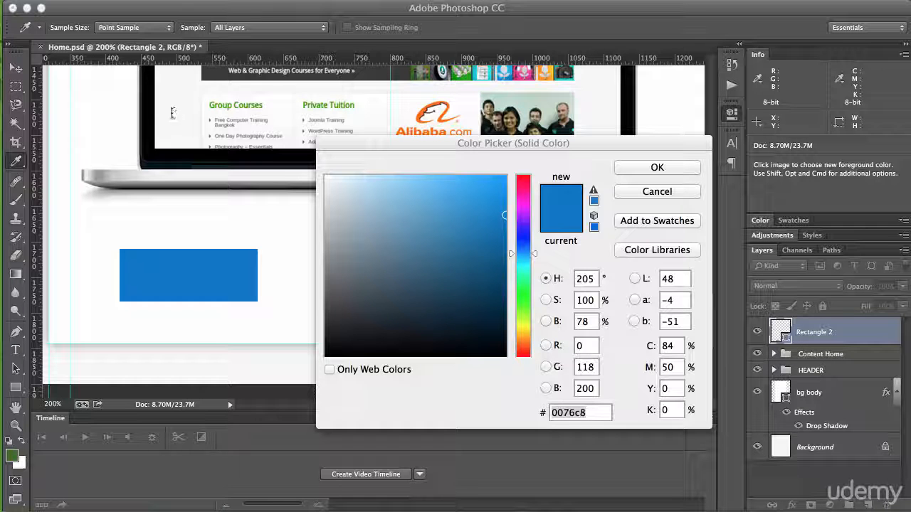
pyautogui.click(473, 139)
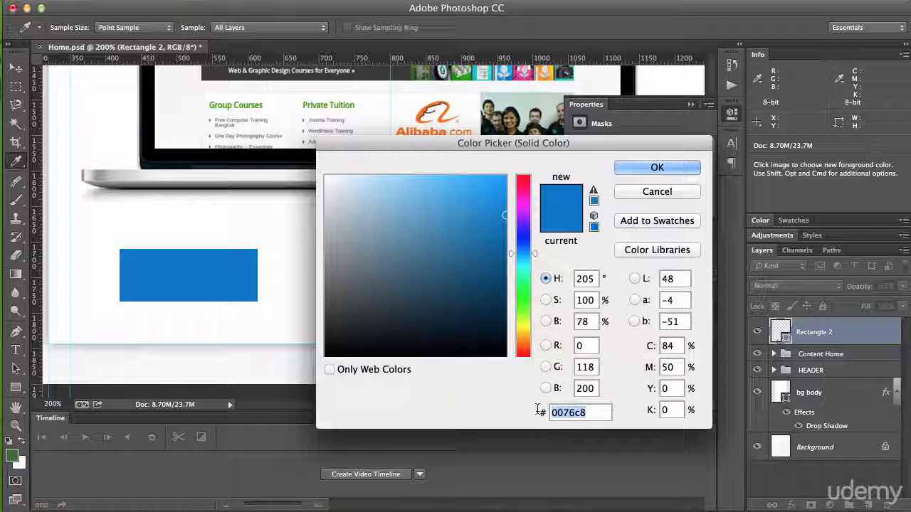
pyautogui.write('5')
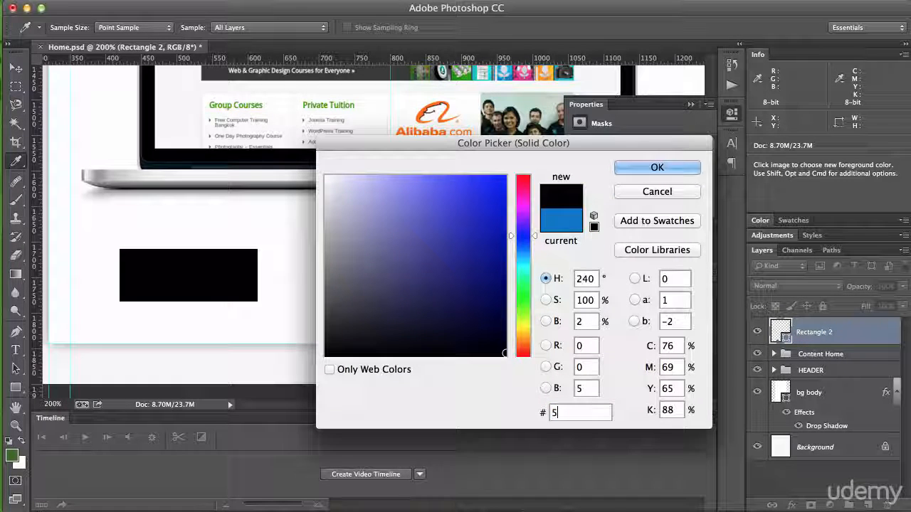
pyautogui.write('e')
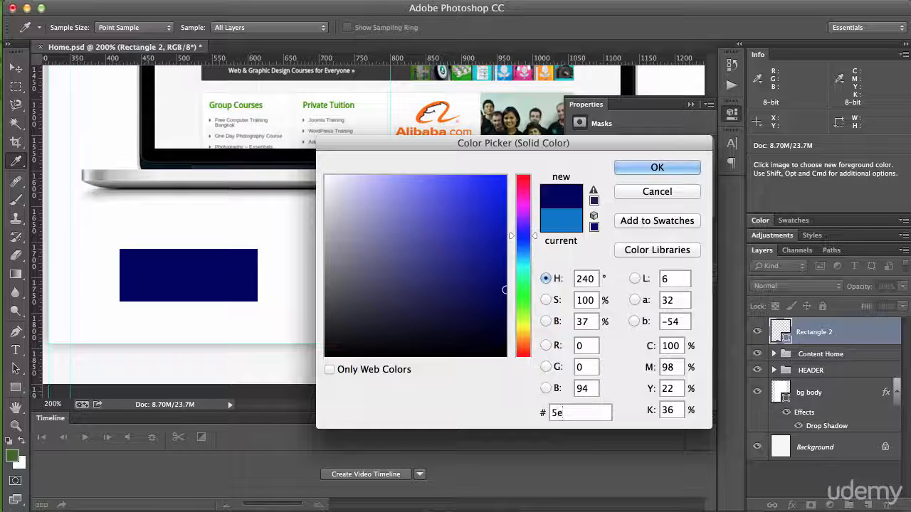
pyautogui.write('6d')
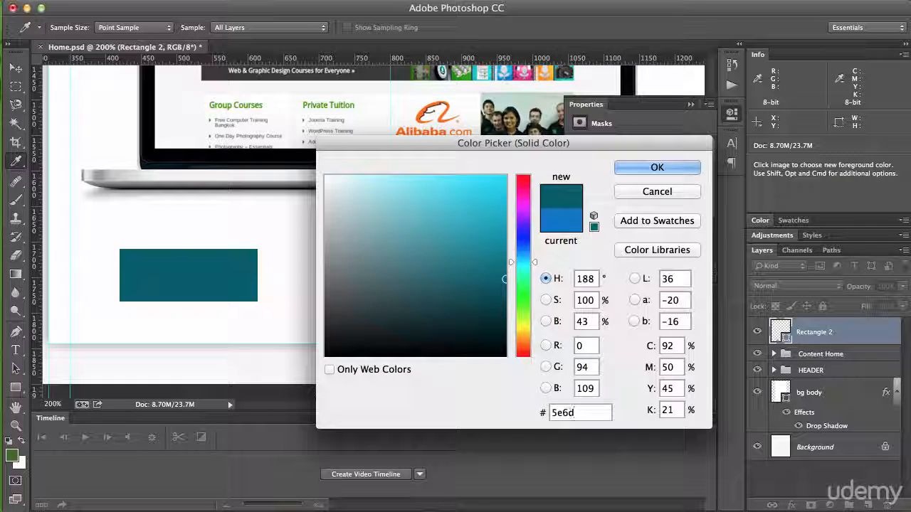
pyautogui.write('66')
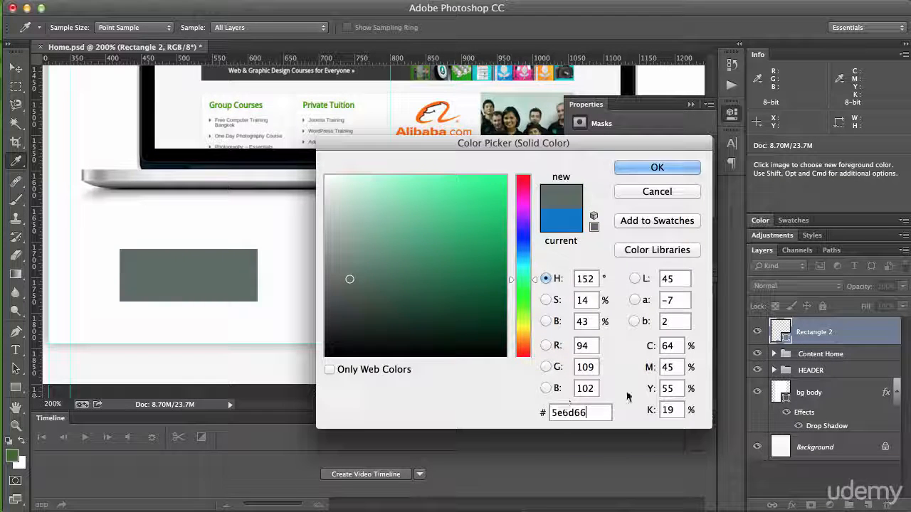
pyautogui.click(640, 168)
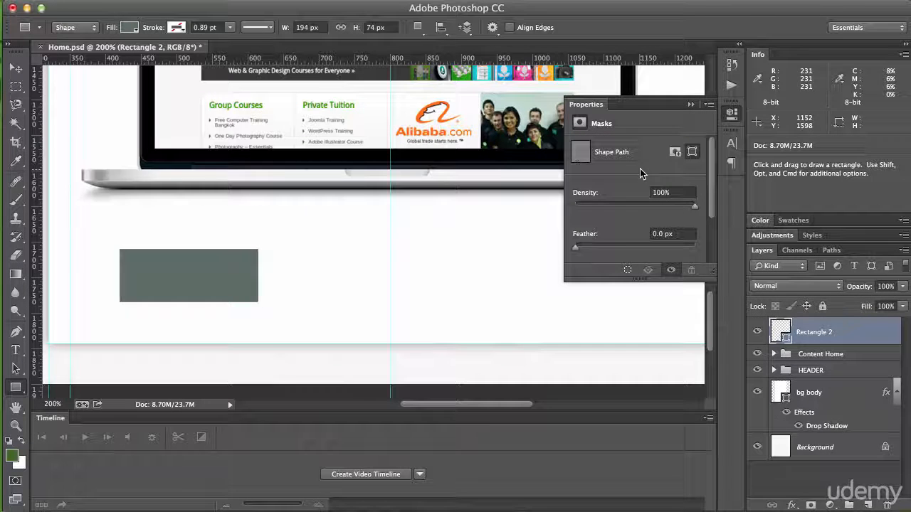
pyautogui.click(691, 106)
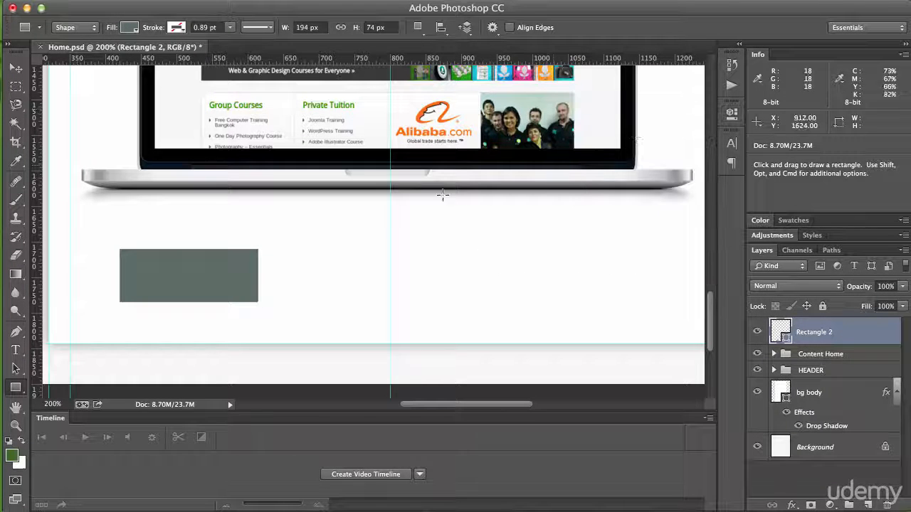
# Step: Move the grey-green rectangle into the page's lower-left corner, flush with the outer guides
pyautogui.press('space')
pyautogui.moveTo(290, 270); pyautogui.dragTo(339, 261)
pyautogui.press('v')
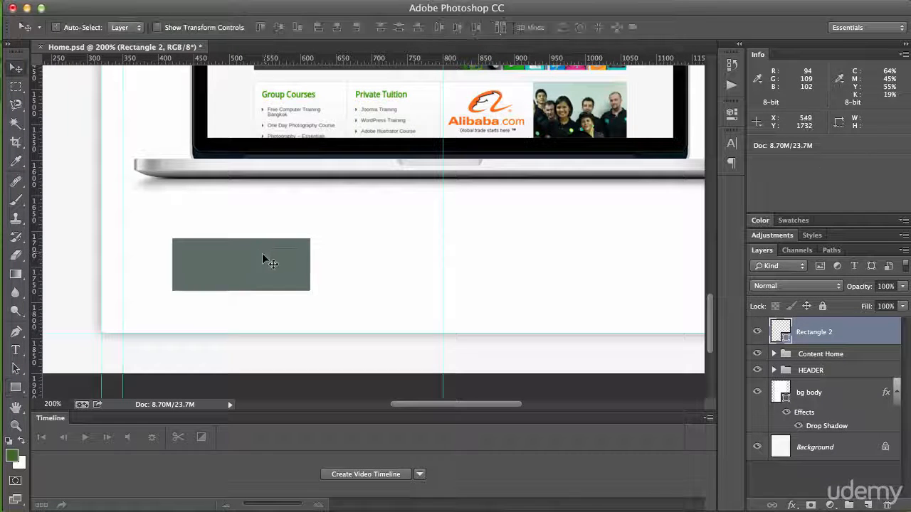
pyautogui.moveTo(263, 259); pyautogui.dragTo(197, 301)
# Step: Stretch the rectangle across the full page width and upwards into a footer bar of 960 by 150 px
pyautogui.press('super+t')
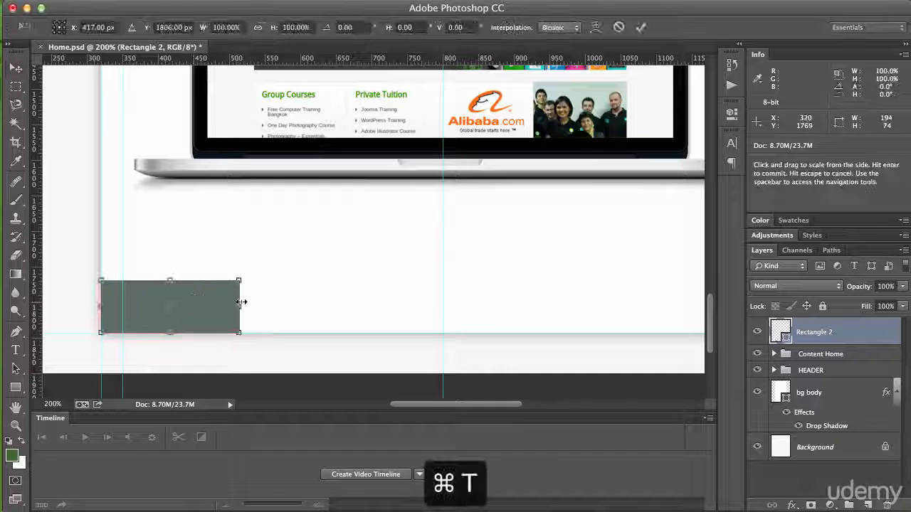
pyautogui.moveTo(272, 302); pyautogui.dragTo(695, 313)
pyautogui.moveTo(365, 281); pyautogui.dragTo(367, 226)
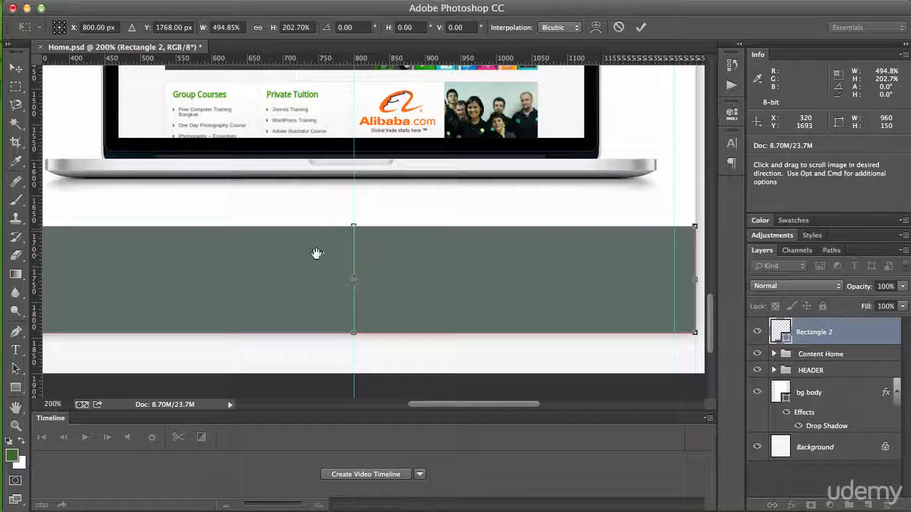
pyautogui.moveTo(315, 254); pyautogui.dragTo(358, 268)
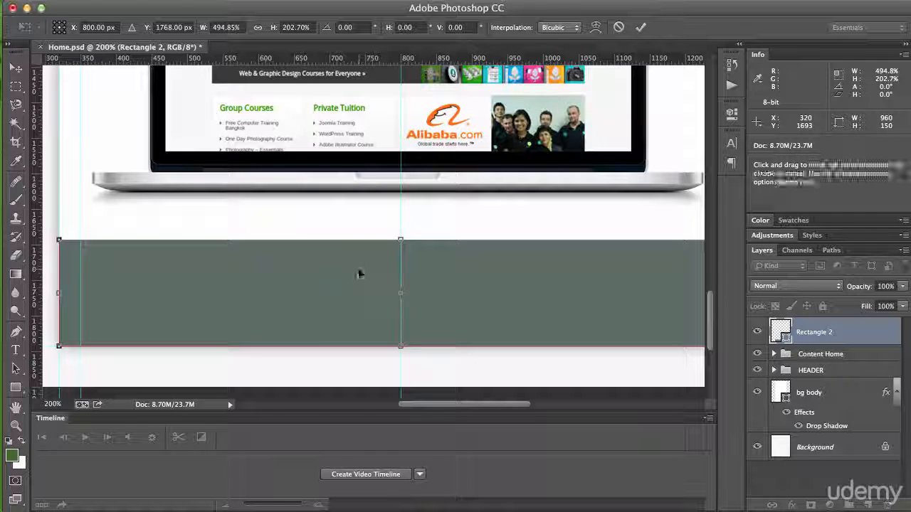
pyautogui.press('super+Return')
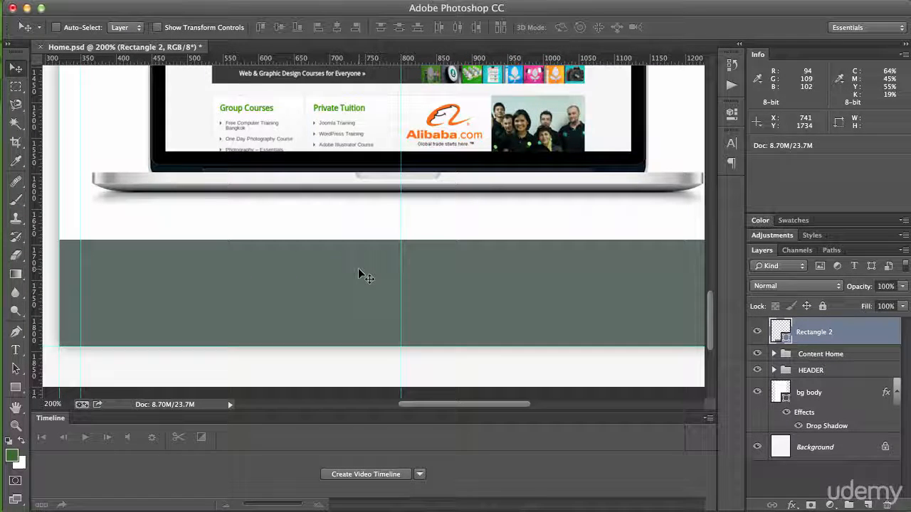
pyautogui.press('t')
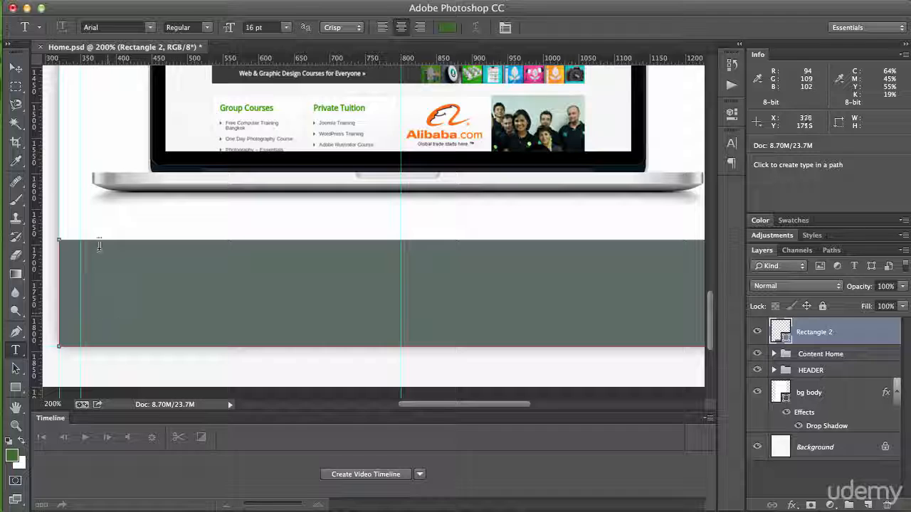
pyautogui.click(98, 221)
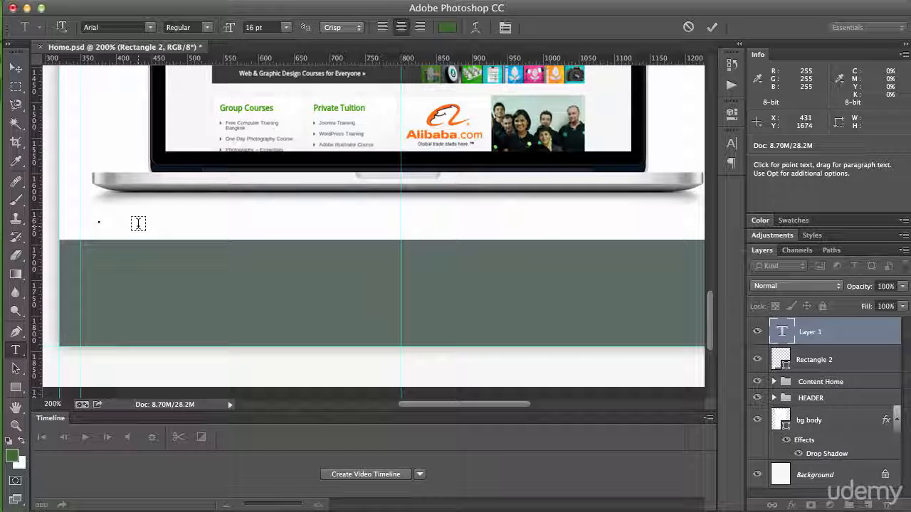
pyautogui.write('@copyr')
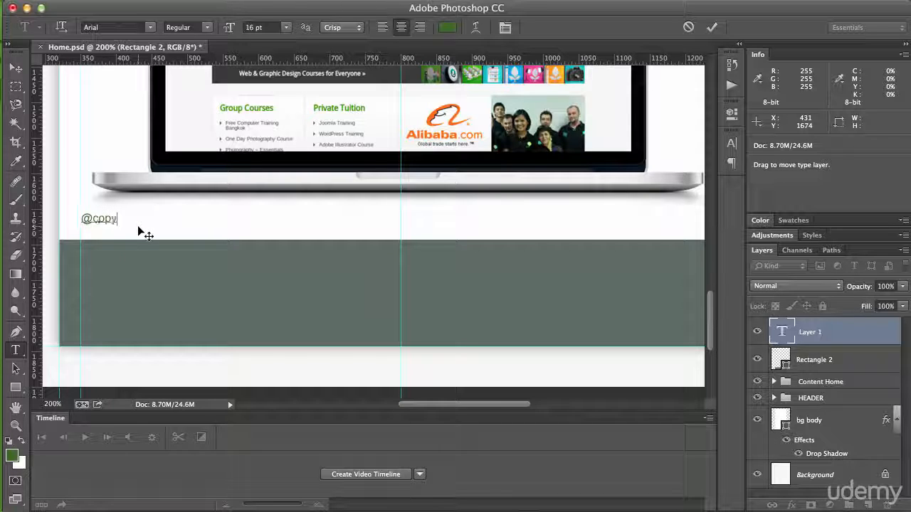
pyautogui.press('BackSpace')
pyautogui.press('BackSpace')
pyautogui.press('BackSpace')
pyautogui.press('BackSpace')
pyautogui.press('BackSpace')
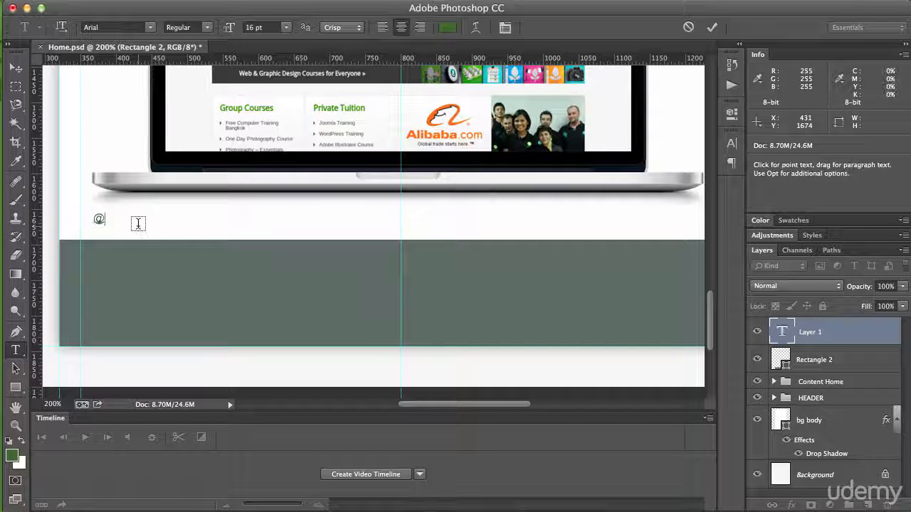
pyautogui.write('Copyright ')
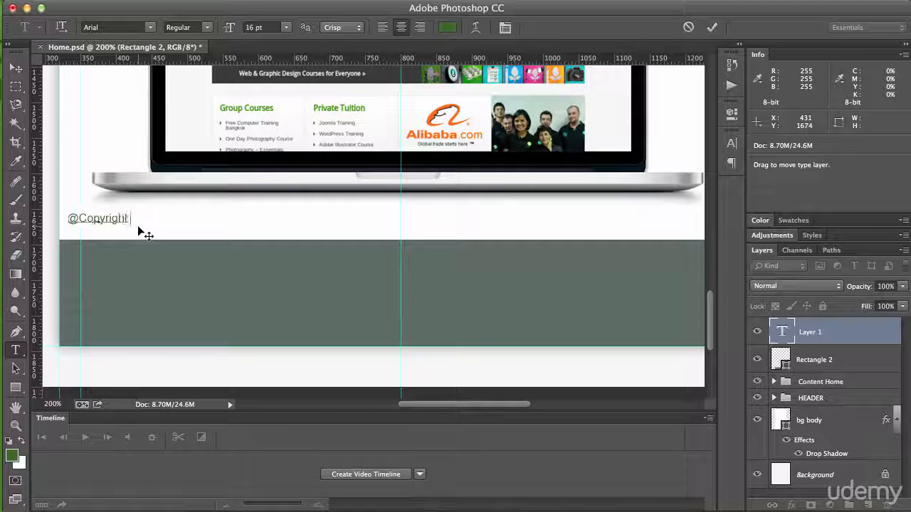
pyautogui.write('- Corl Heaton')
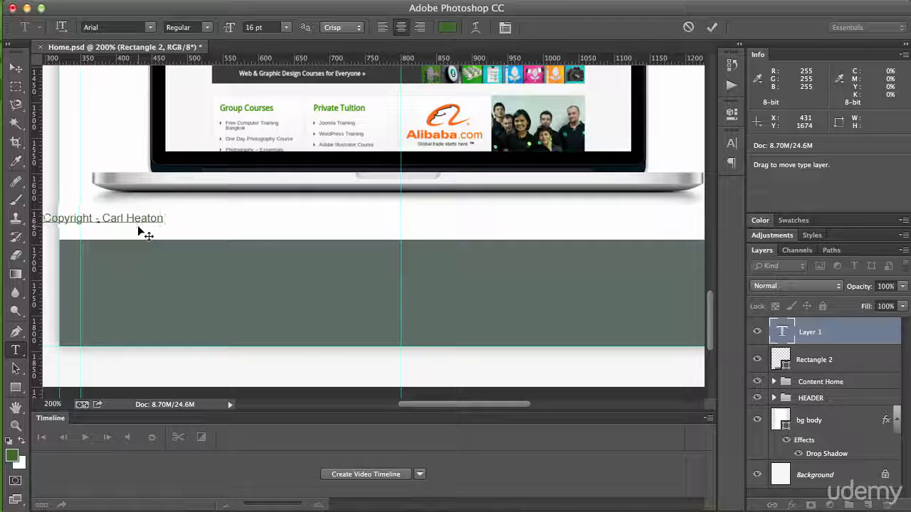
pyautogui.write(' from Web Courses Bangkok')
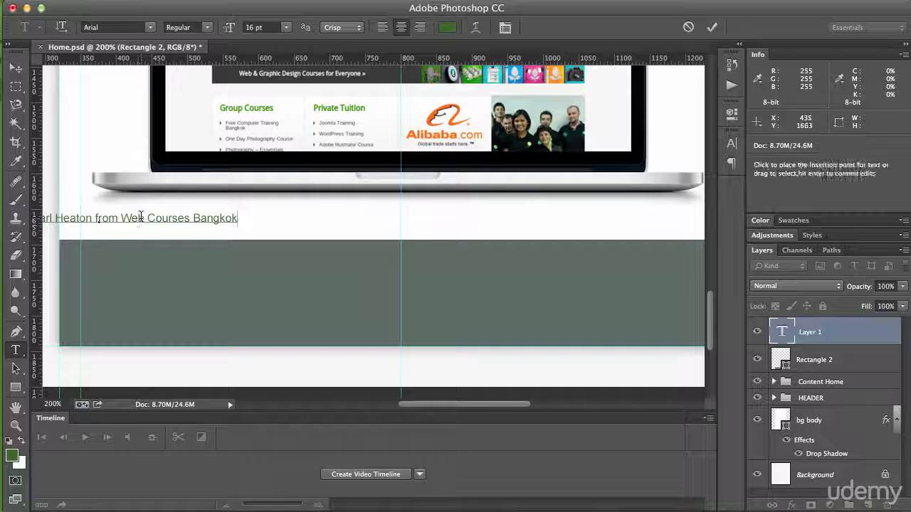
# Step: Change the colour of the whole copyright line to white
pyautogui.tripleClick(140, 217)
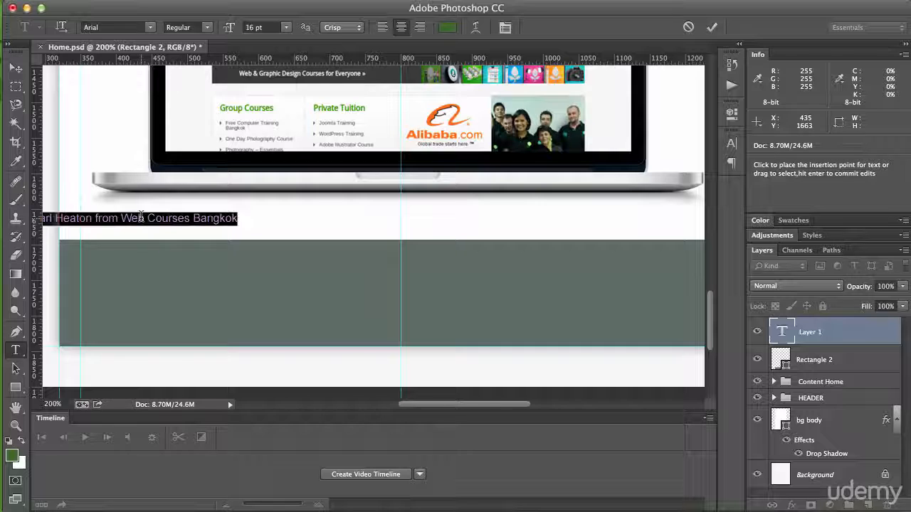
pyautogui.click(447, 35)
pyautogui.click(325, 176)
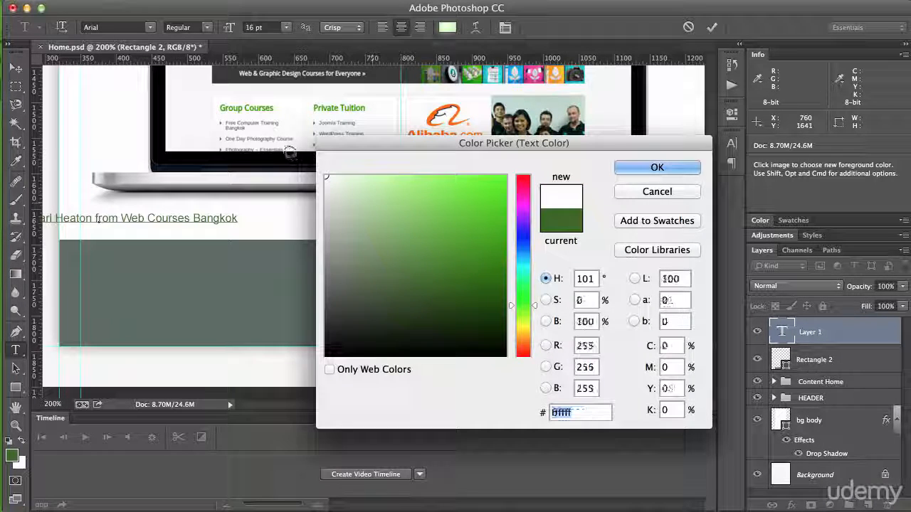
pyautogui.click(656, 167)
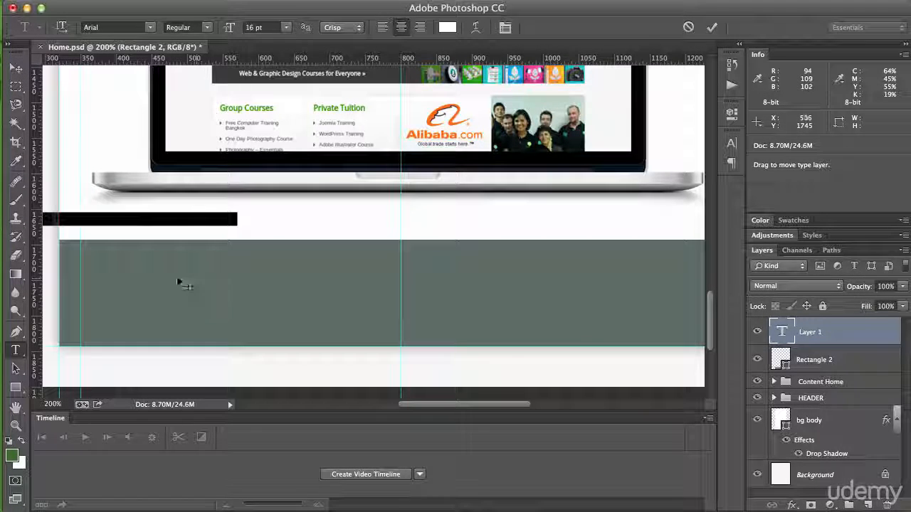
# Step: Move the copyright text onto the footer bar, starting at the left margin guide and vertically centred in the bar
pyautogui.moveTo(189, 294); pyautogui.dragTo(308, 352)
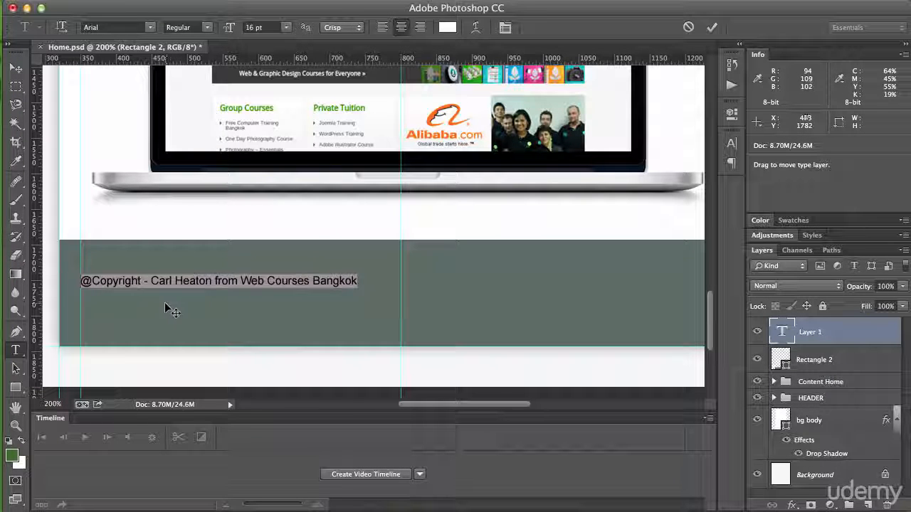
pyautogui.moveTo(165, 304); pyautogui.dragTo(168, 318)
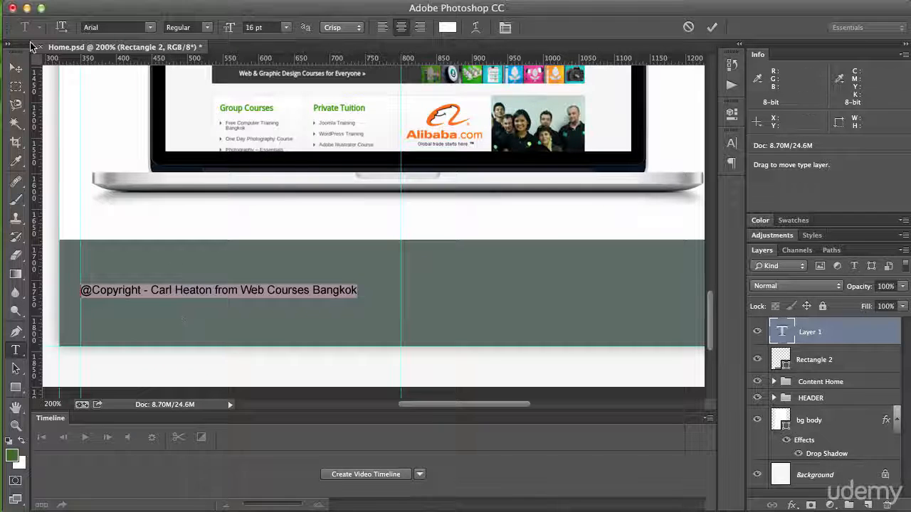
pyautogui.click(16, 67)
pyautogui.moveTo(177, 302); pyautogui.dragTo(176, 302)
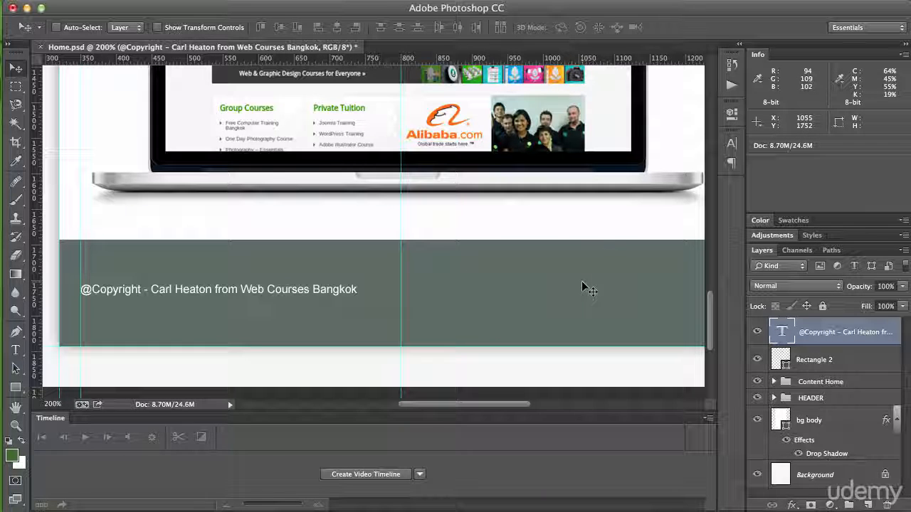
# Step: Place icon-facebook.png as an embedded image at the footer bar's right end, against the right margin guide
pyautogui.moveTo(602, 280); pyautogui.dragTo(406, 280)
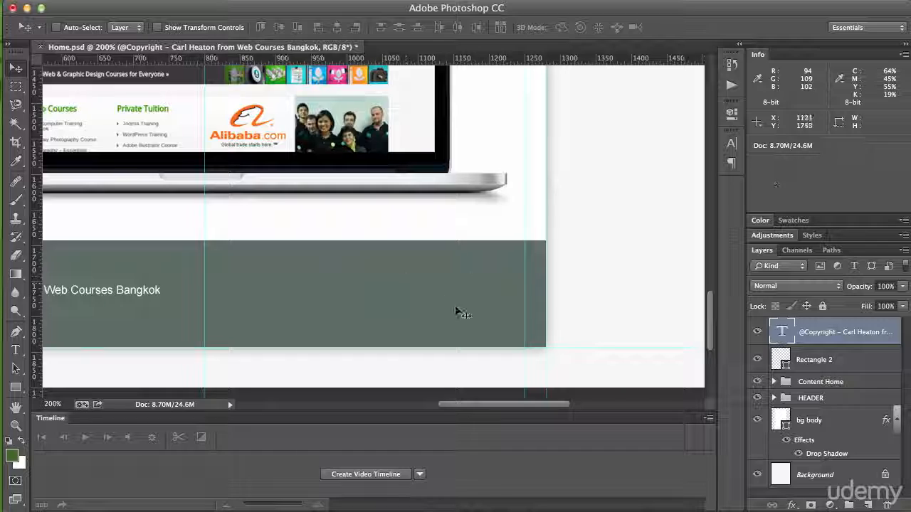
pyautogui.click(69, 0)
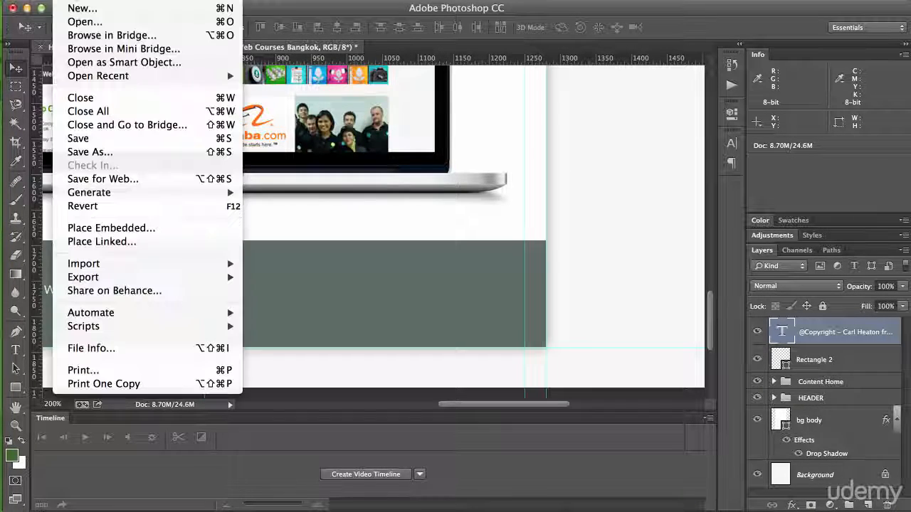
pyautogui.click(79, 228)
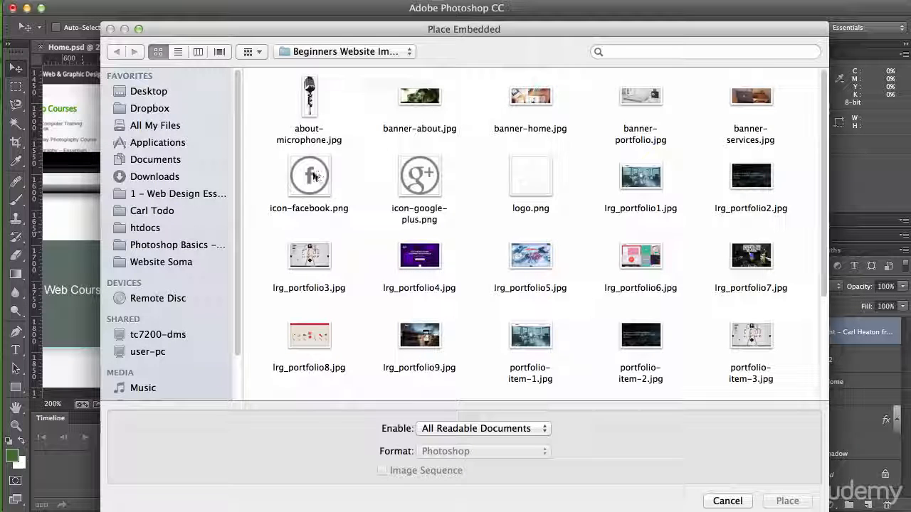
pyautogui.click(311, 175)
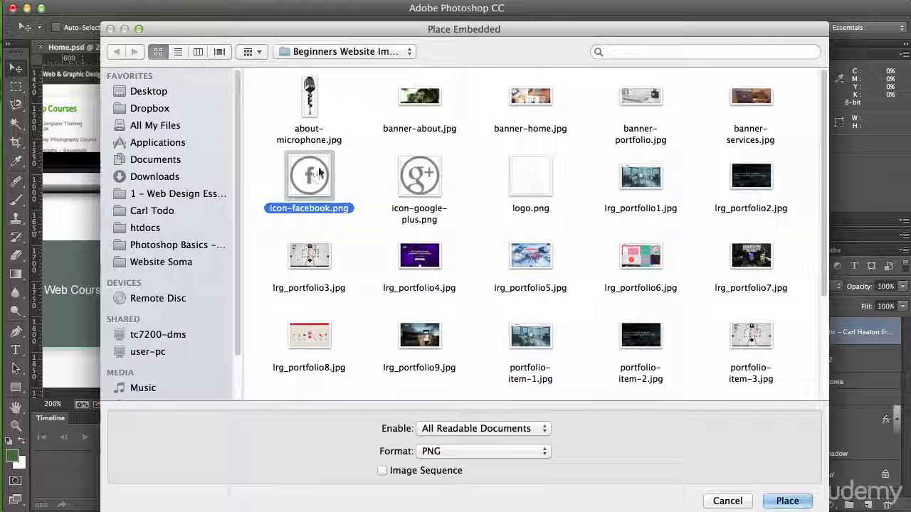
pyautogui.press('Return')
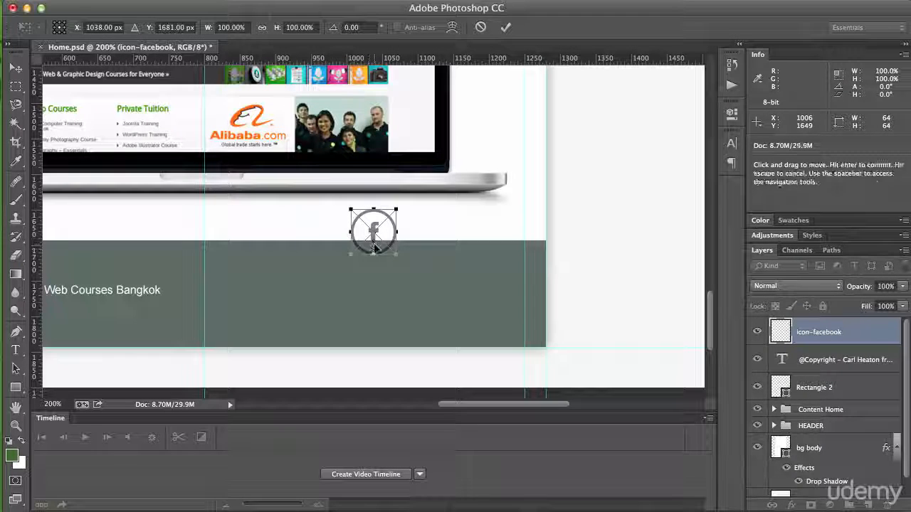
pyautogui.moveTo(392, 222); pyautogui.dragTo(501, 309)
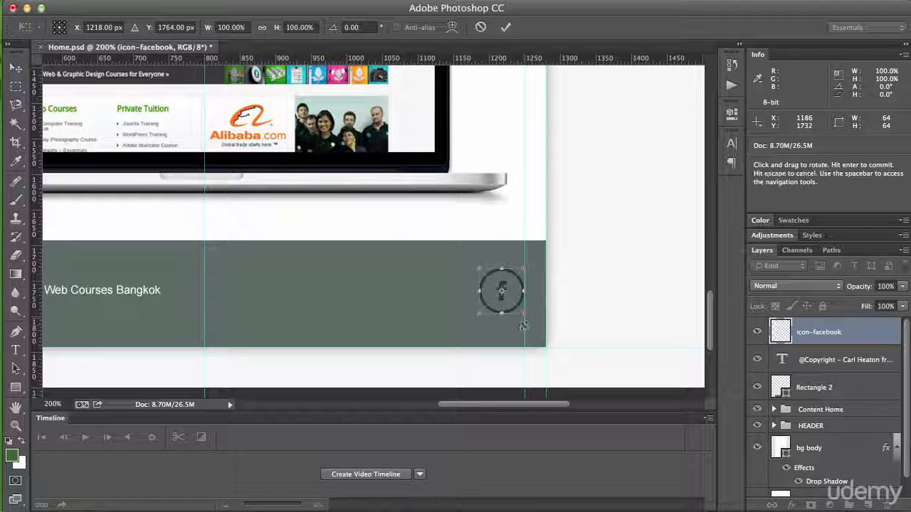
pyautogui.press('super+Return')
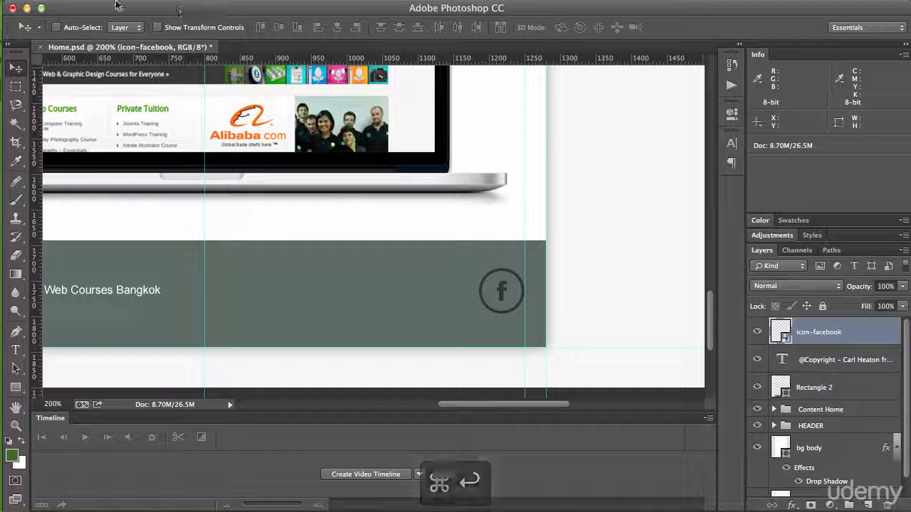
# Step: Place icon-google-plus.png as an embedded image on the footer bar, directly left of the Facebook icon and level with it
pyautogui.click(72, 3)
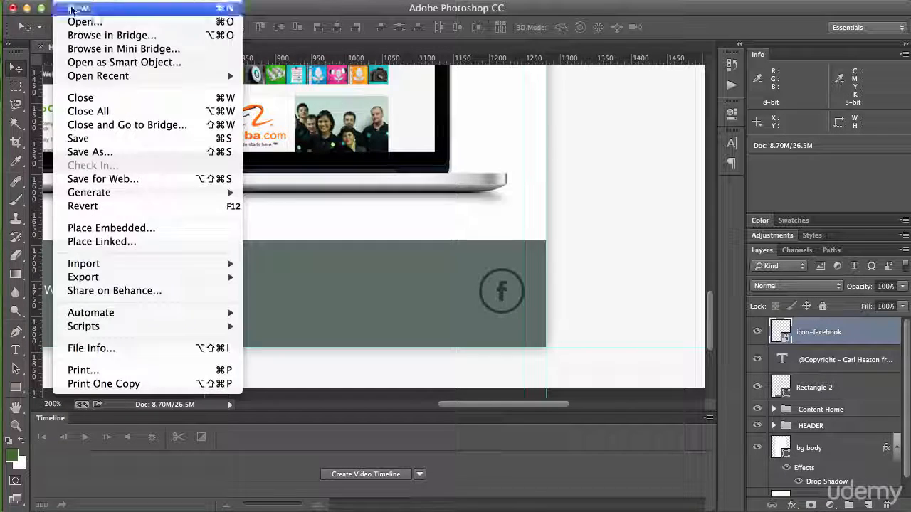
pyautogui.click(107, 233)
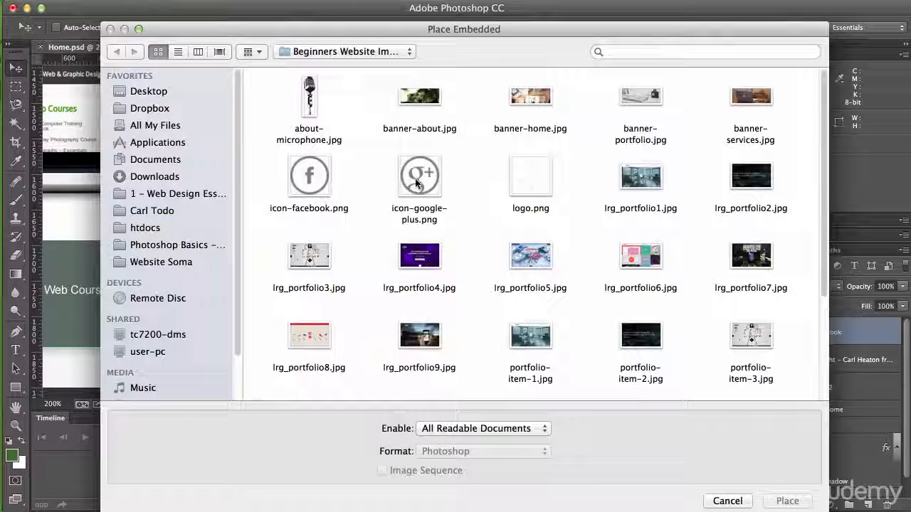
pyautogui.doubleClick(416, 184)
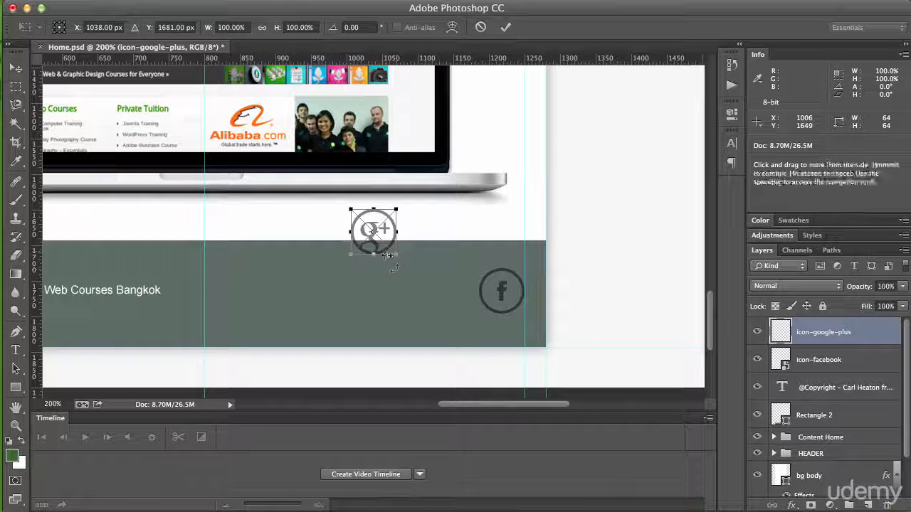
pyautogui.moveTo(383, 248); pyautogui.dragTo(466, 307)
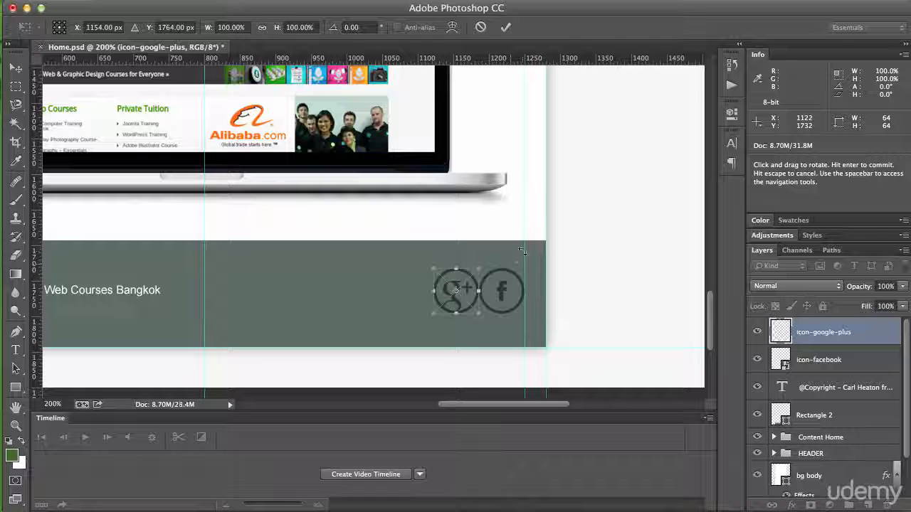
pyautogui.press('super+Return')
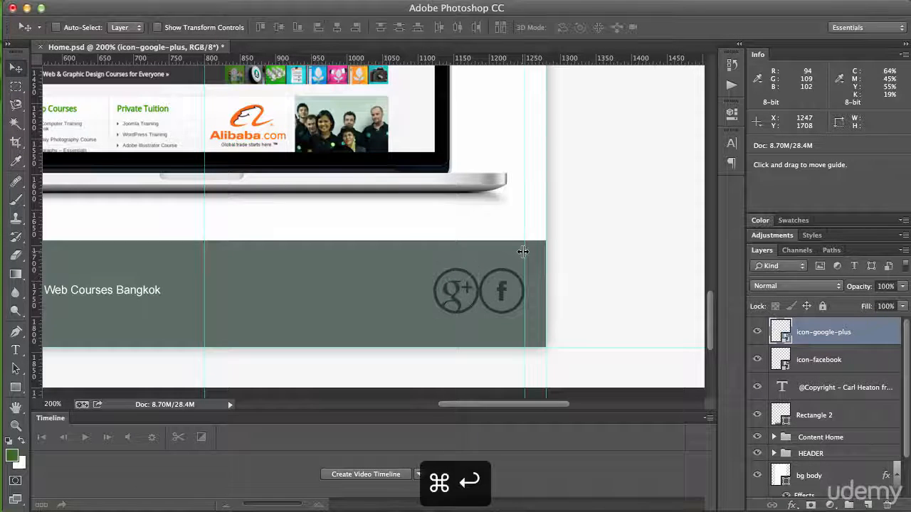
# Step: Nudge the Google Plus icon left to leave a gap of about 10 px before the Facebook icon
pyautogui.hotkey('shift', 'Left')
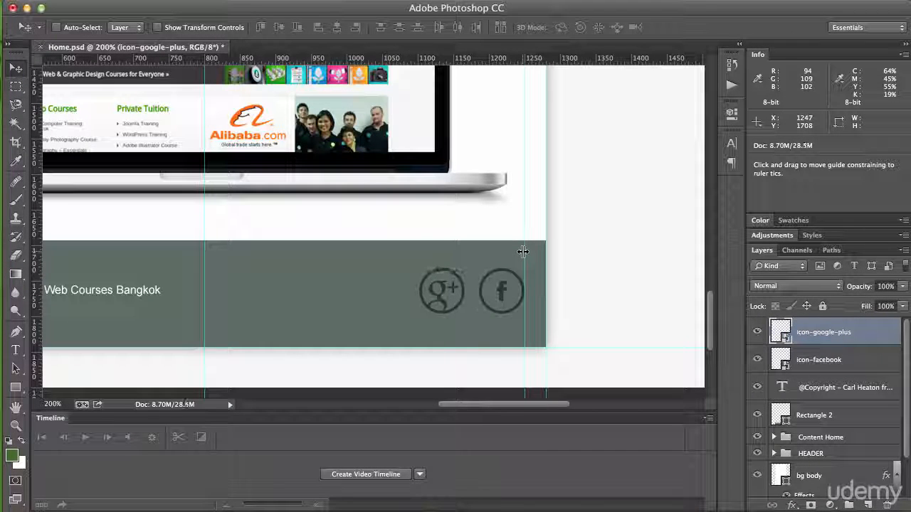
pyautogui.hotkey('shift', 'Left')
pyautogui.hotkey('shift', 'Right')
pyautogui.hotkey('shift', 'Right')
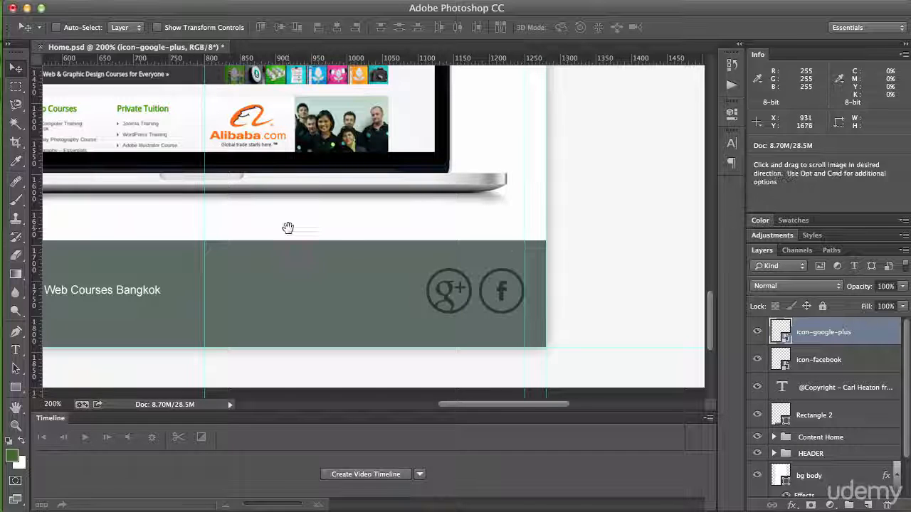
# Step: Review the whole homepage layout, from the footer's copyright text and icons up to the header and back down
pyautogui.moveTo(287, 225); pyautogui.dragTo(484, 254)
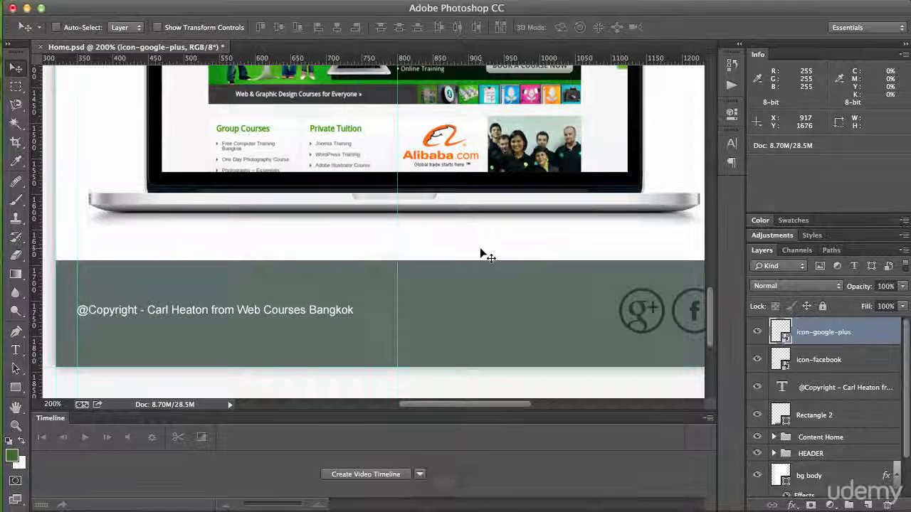
pyautogui.press('super+minus')
pyautogui.press('super+minus')
pyautogui.press('space')
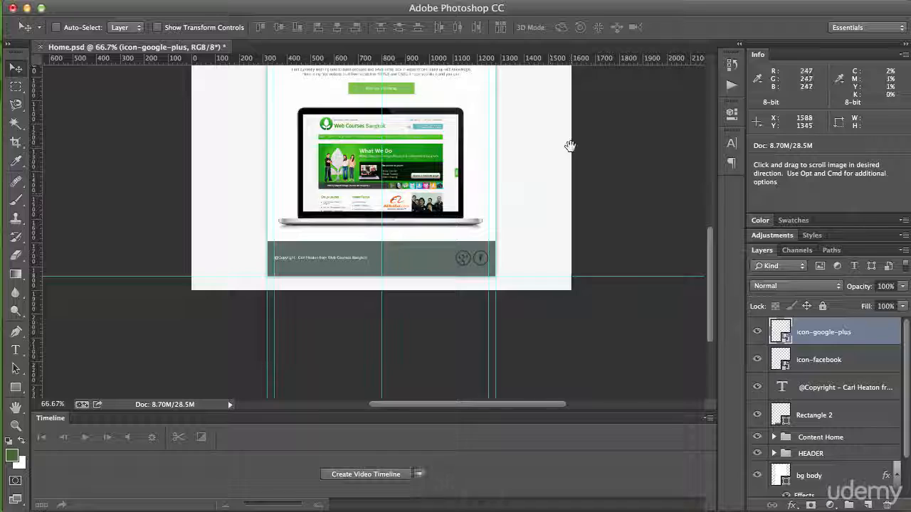
pyautogui.moveTo(571, 147); pyautogui.dragTo(581, 331)
pyautogui.moveTo(587, 135); pyautogui.dragTo(575, 183)
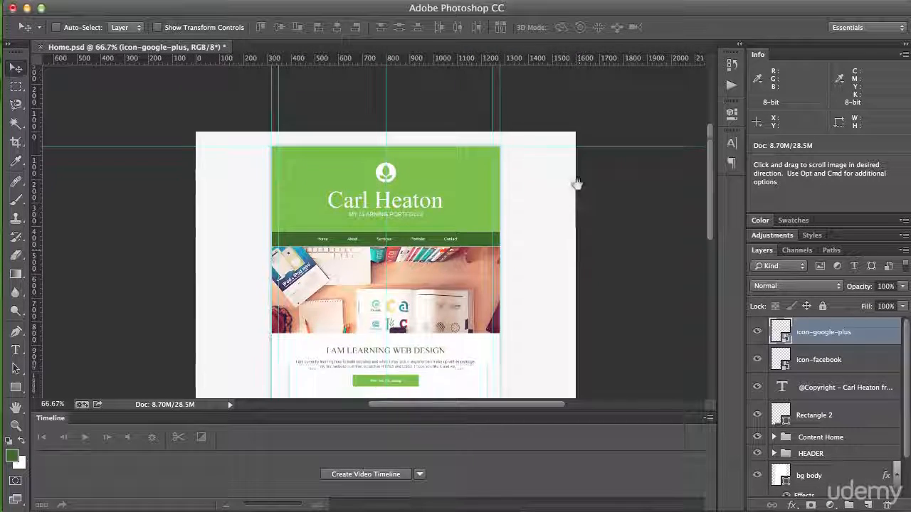
pyautogui.moveTo(577, 220); pyautogui.dragTo(565, 167)
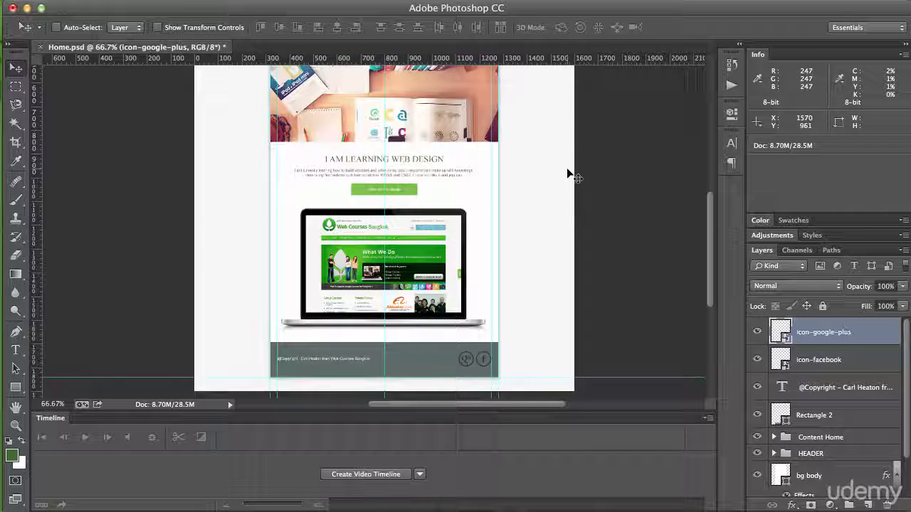